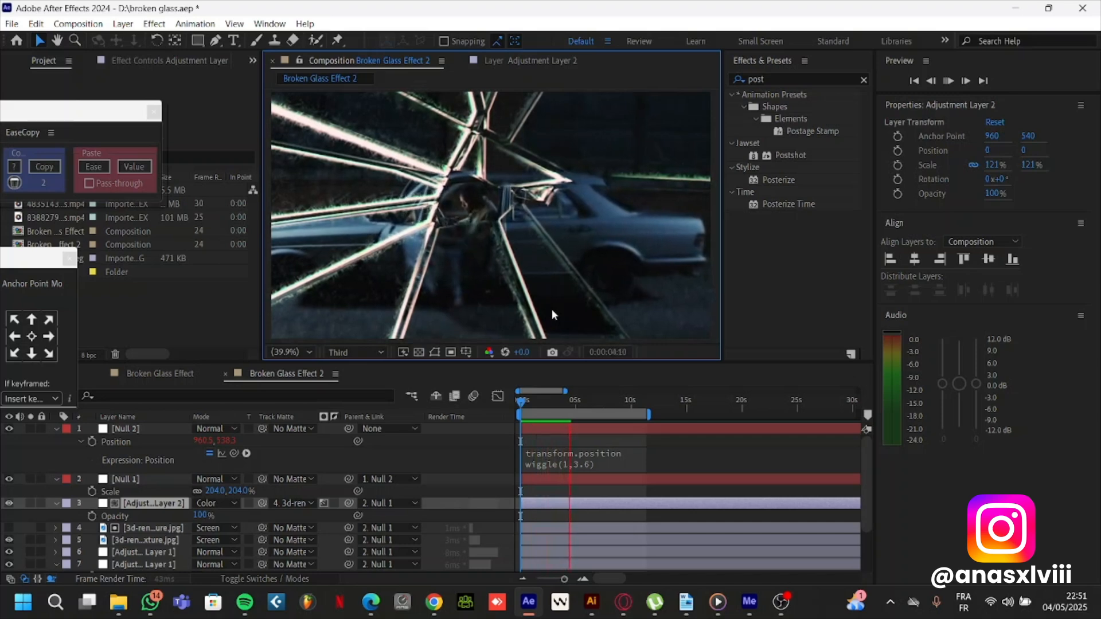
# Preview the Broken Glass Effect 2 composition and look over its layer stack
pyautogui.press('space')
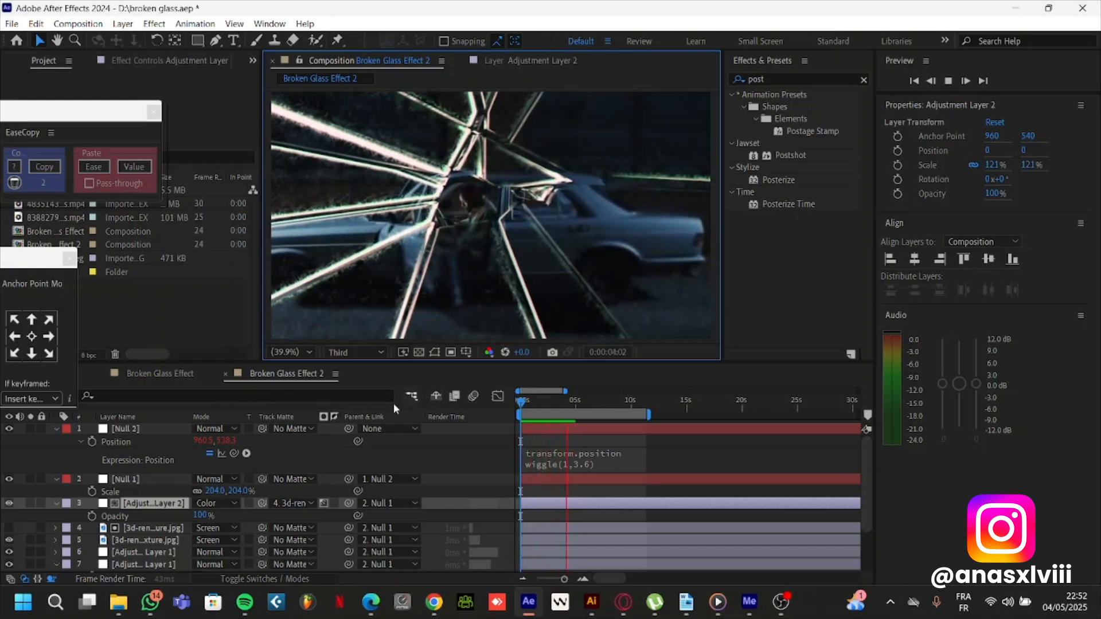
pyautogui.scroll(-2, 155, 519)
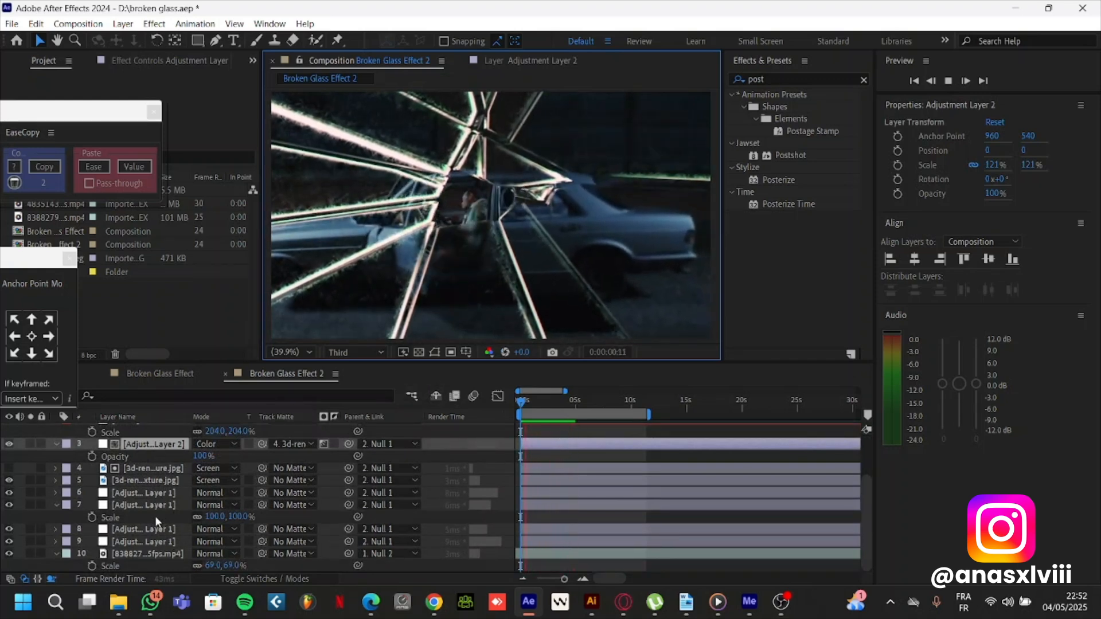
pyautogui.press('space')
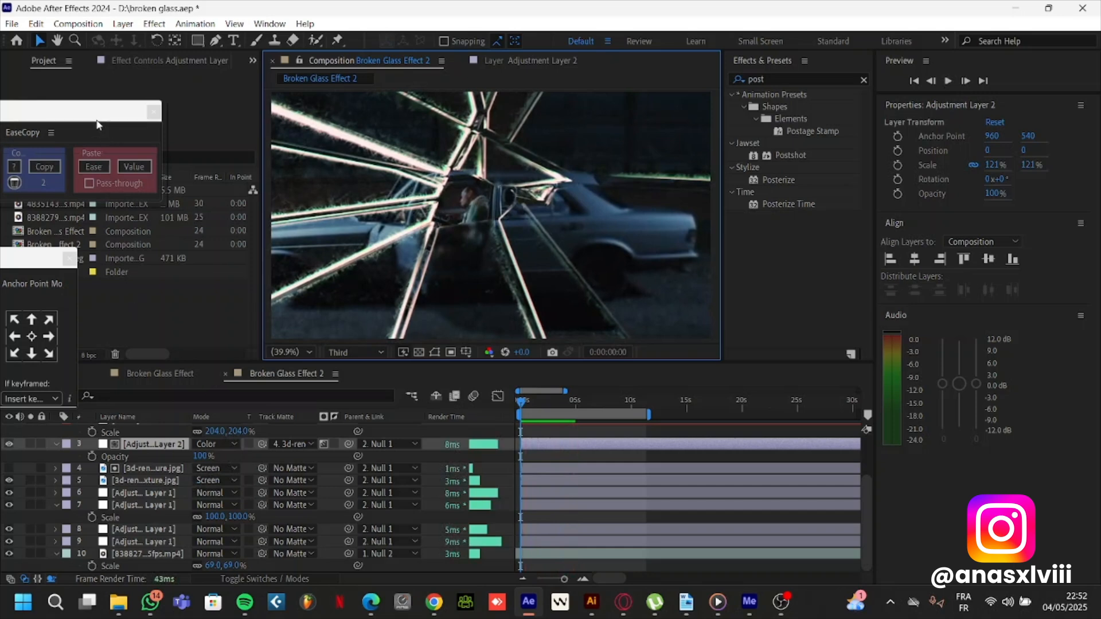
# Move the floating EaseCopy and anchor point panels away from the project's file list
pyautogui.moveTo(98, 125); pyautogui.dragTo(1095, 236)
pyautogui.moveTo(31, 274); pyautogui.dragTo(1076, 296)
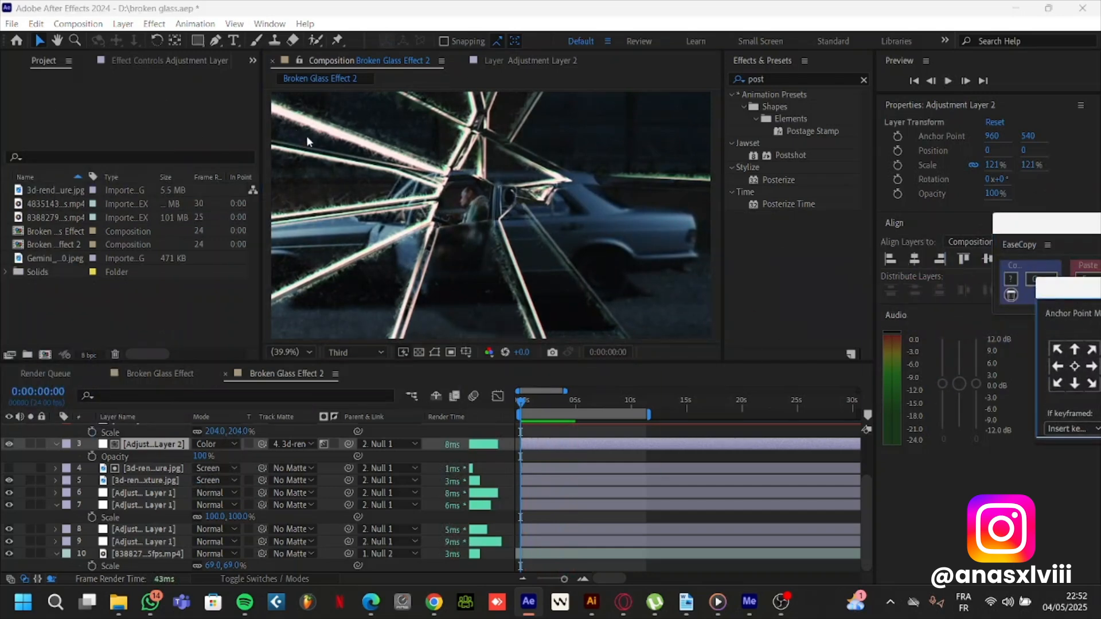
# View the Gemini broken-glass image as footage, then return to the Broken Glass Effect 2 composition
pyautogui.click(50, 191)
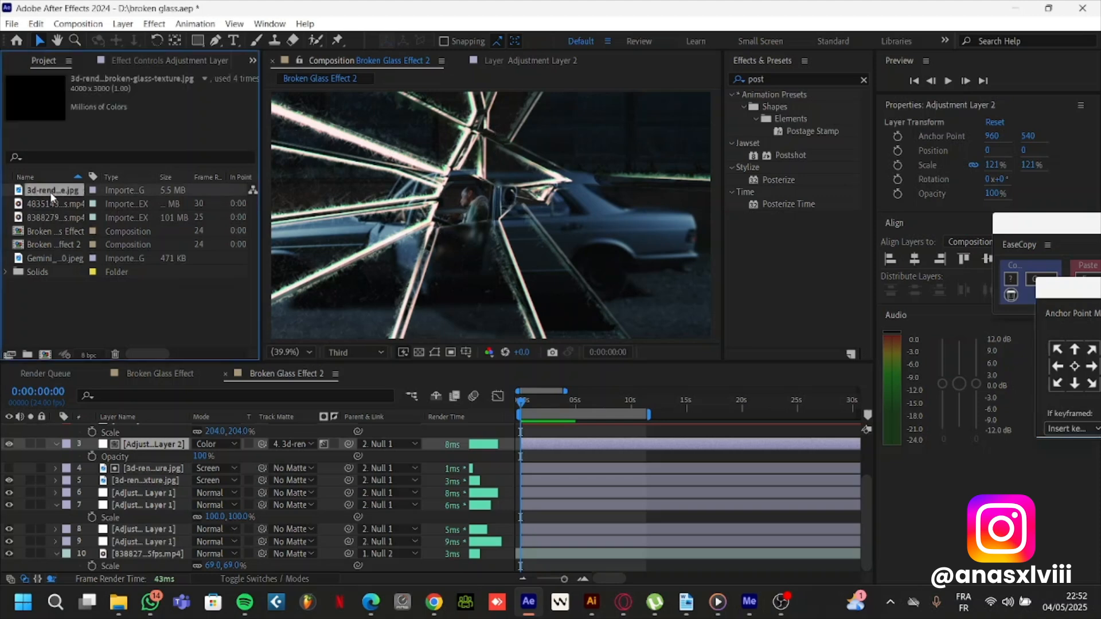
pyautogui.click(48, 259)
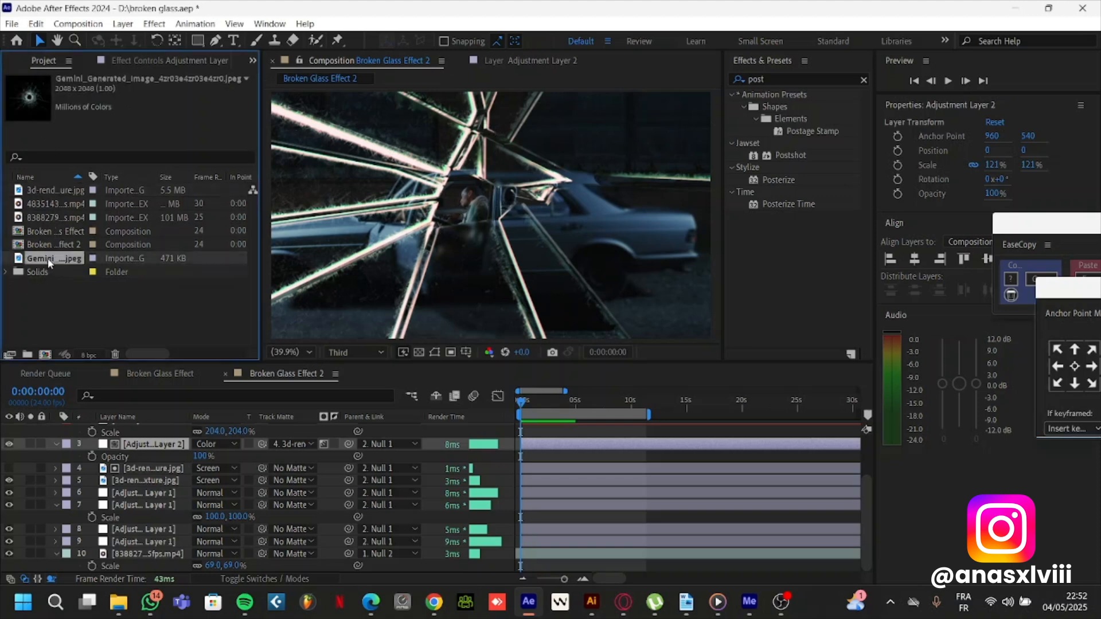
pyautogui.doubleClick(47, 259)
pyautogui.scroll(5, 511, 191)
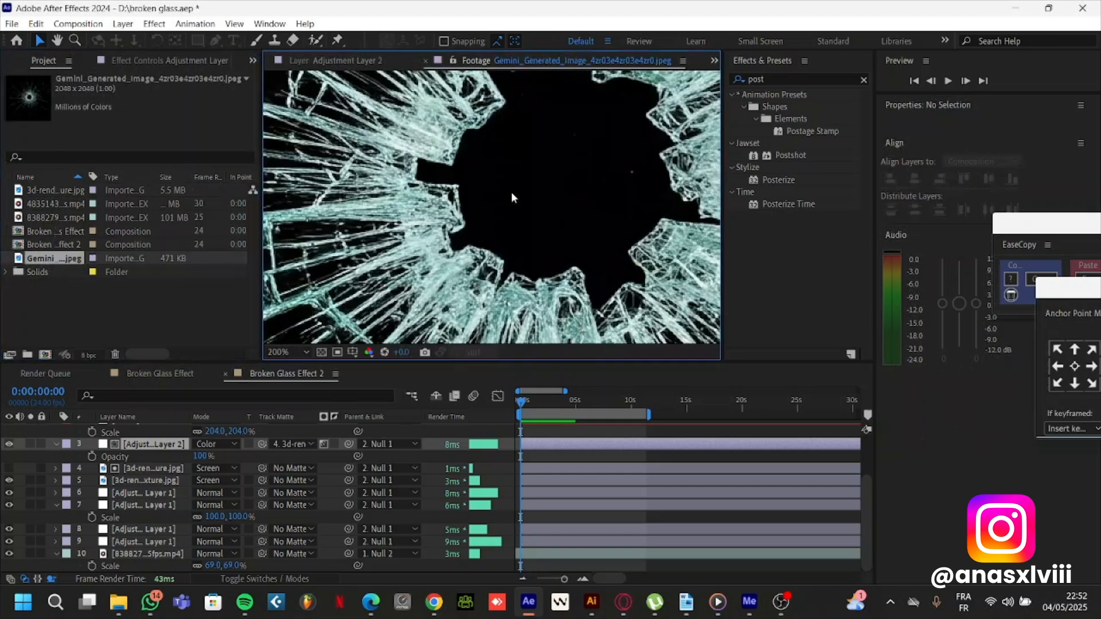
pyautogui.scroll(-4, 511, 191)
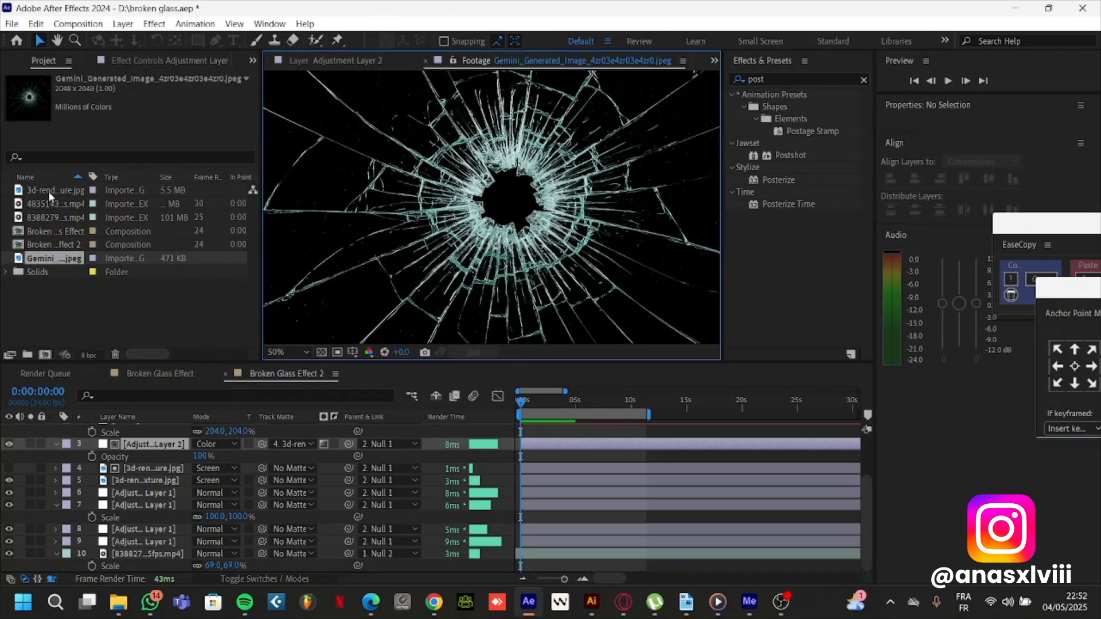
pyautogui.click(339, 62)
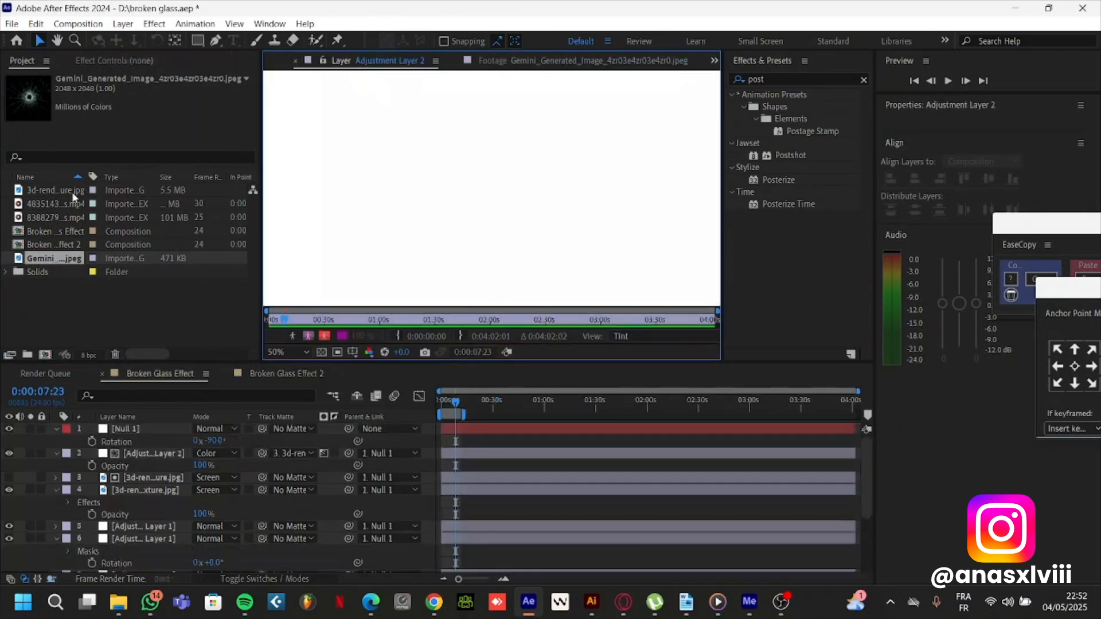
pyautogui.click(283, 61)
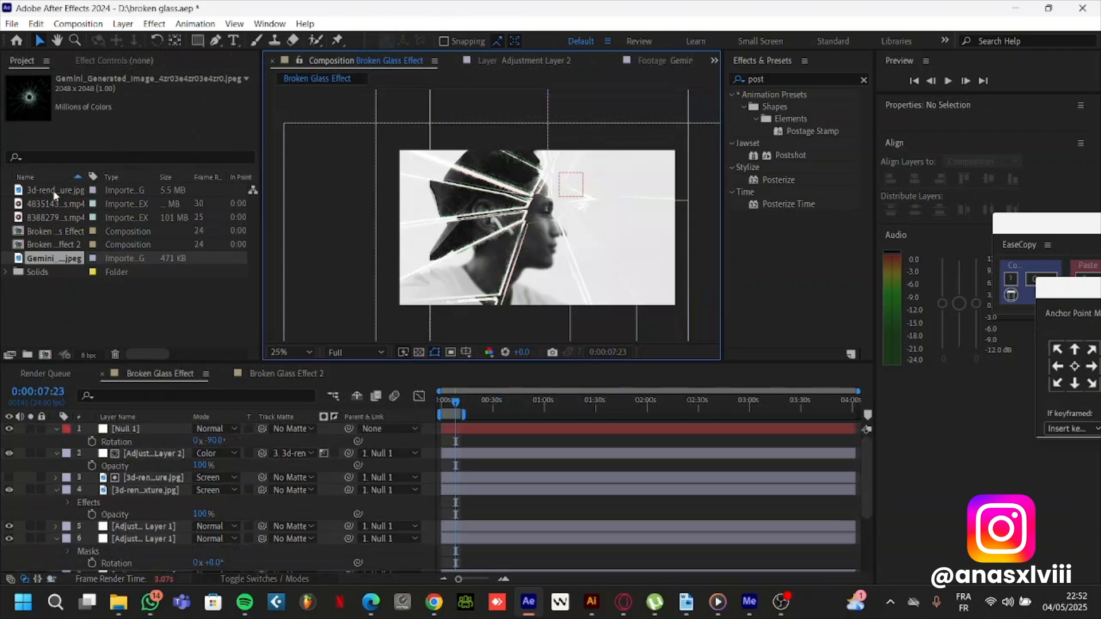
pyautogui.click(284, 374)
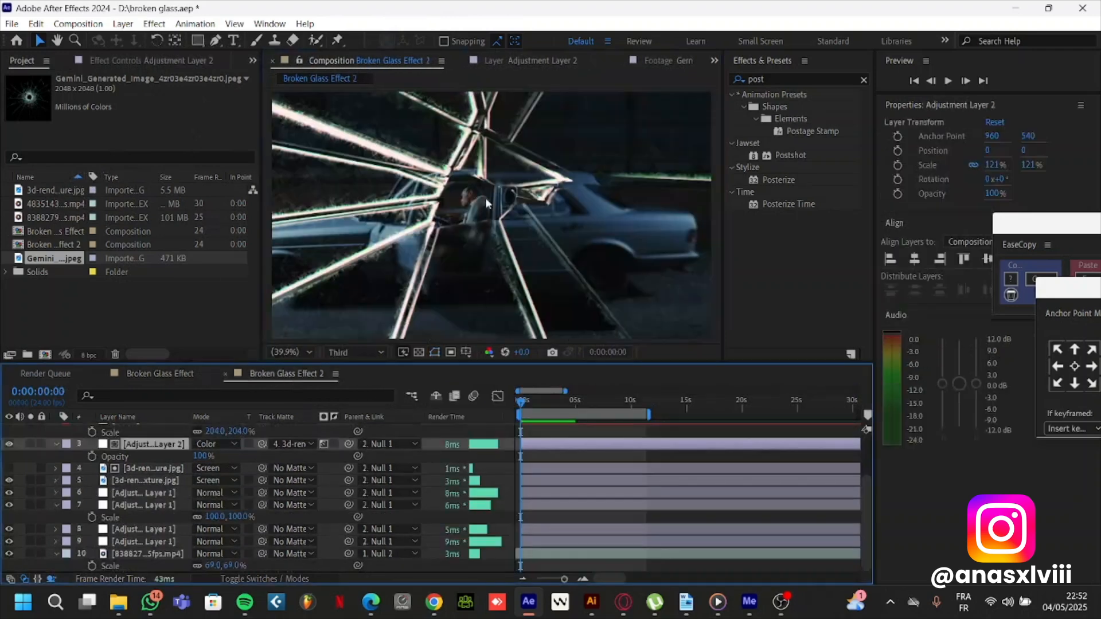
# View the 3d-rendering-broken-glass-texture.jpg footage, then return to the Broken Glass Effect 2 composition
pyautogui.doubleClick(63, 191)
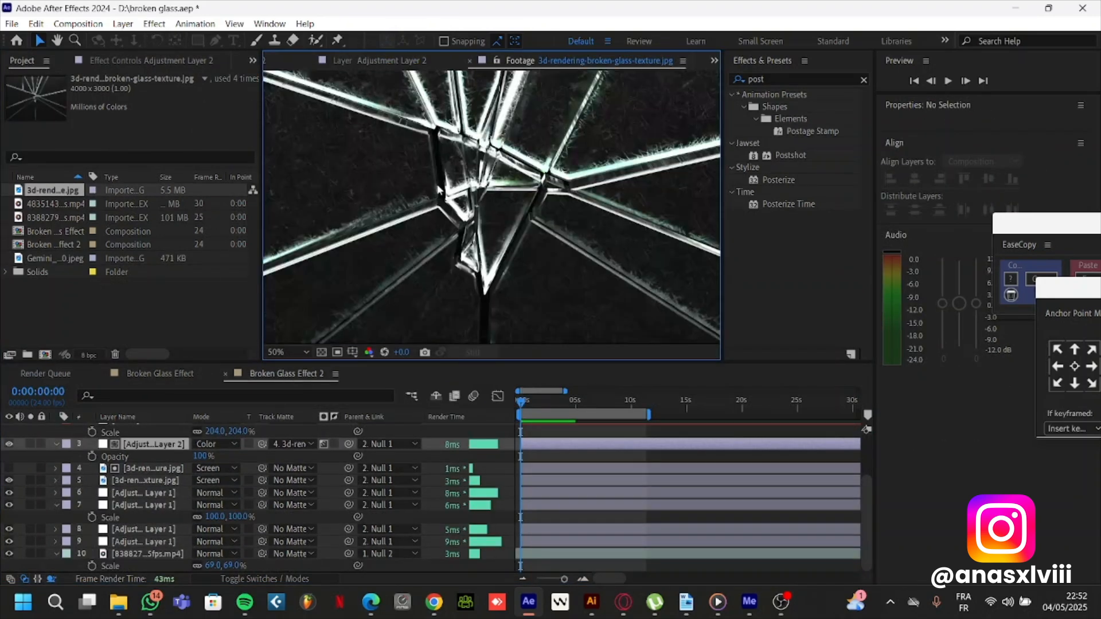
pyautogui.scroll(1, 441, 195)
pyautogui.click(351, 63)
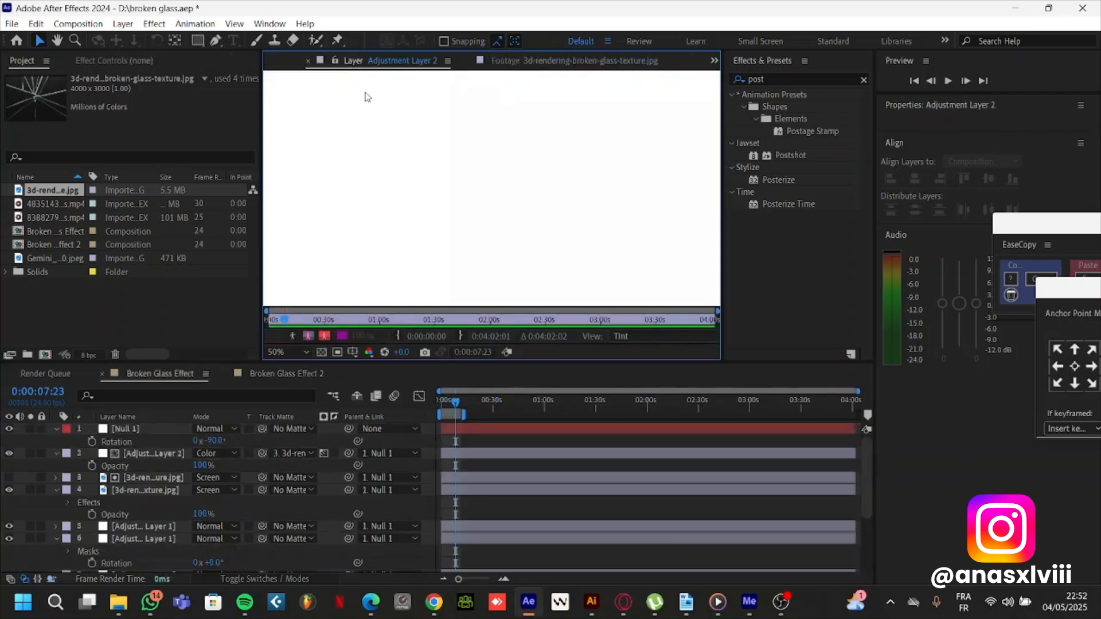
pyautogui.click(276, 62)
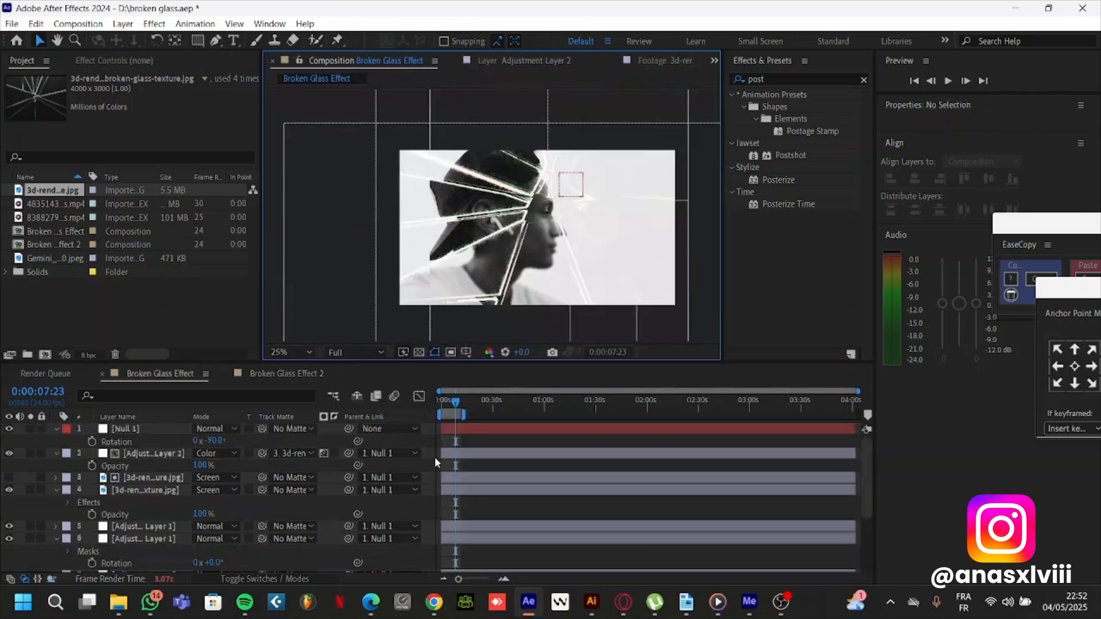
pyautogui.click(268, 373)
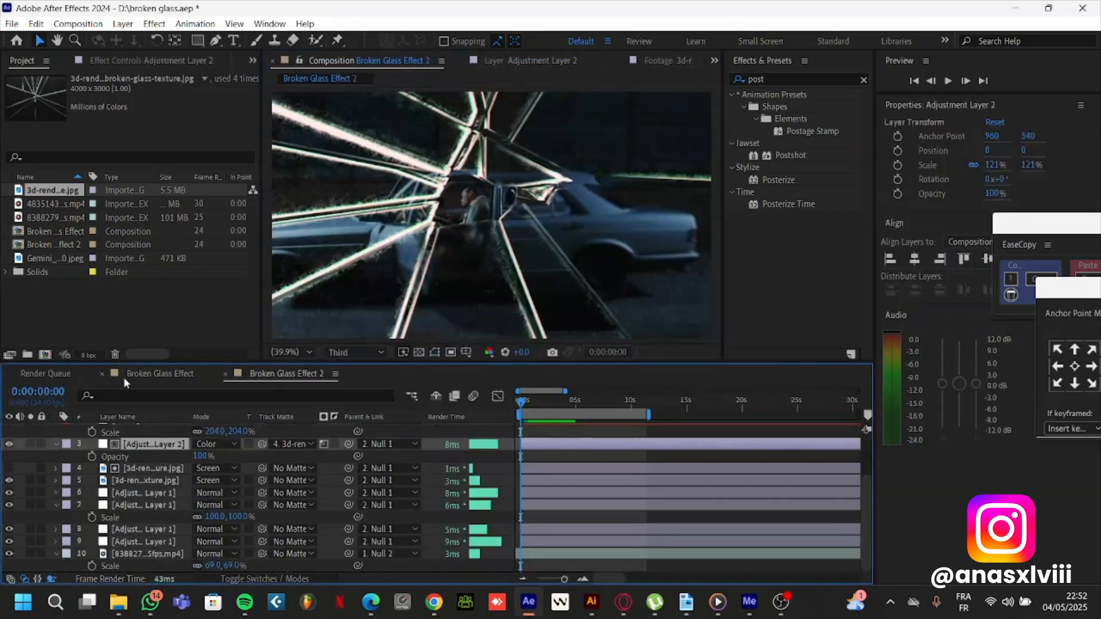
# Close the Broken Glass Effect timeline and open a duplicate of the Broken Glass Effect 2 composition
pyautogui.click(102, 374)
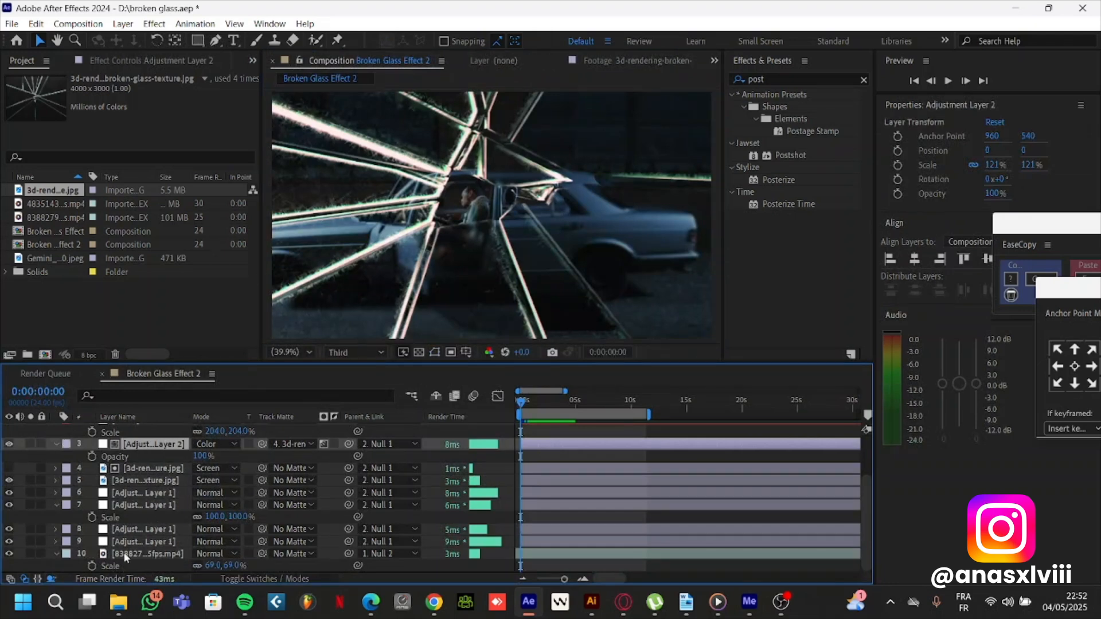
pyautogui.click(131, 542)
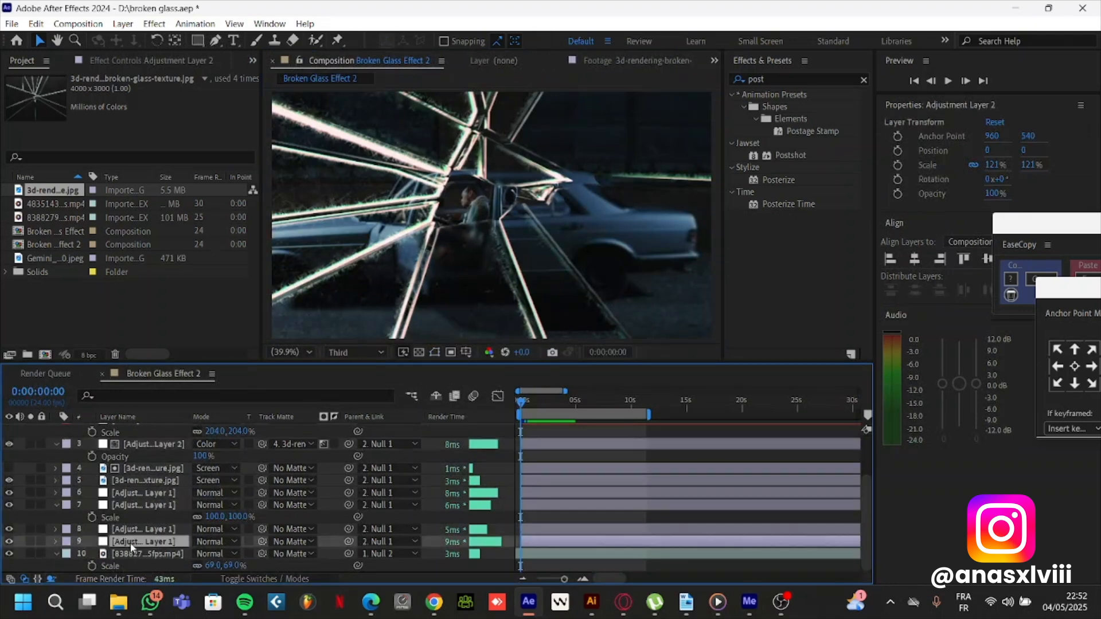
pyautogui.click(48, 246)
pyautogui.hotkey('ctrl', 'd')
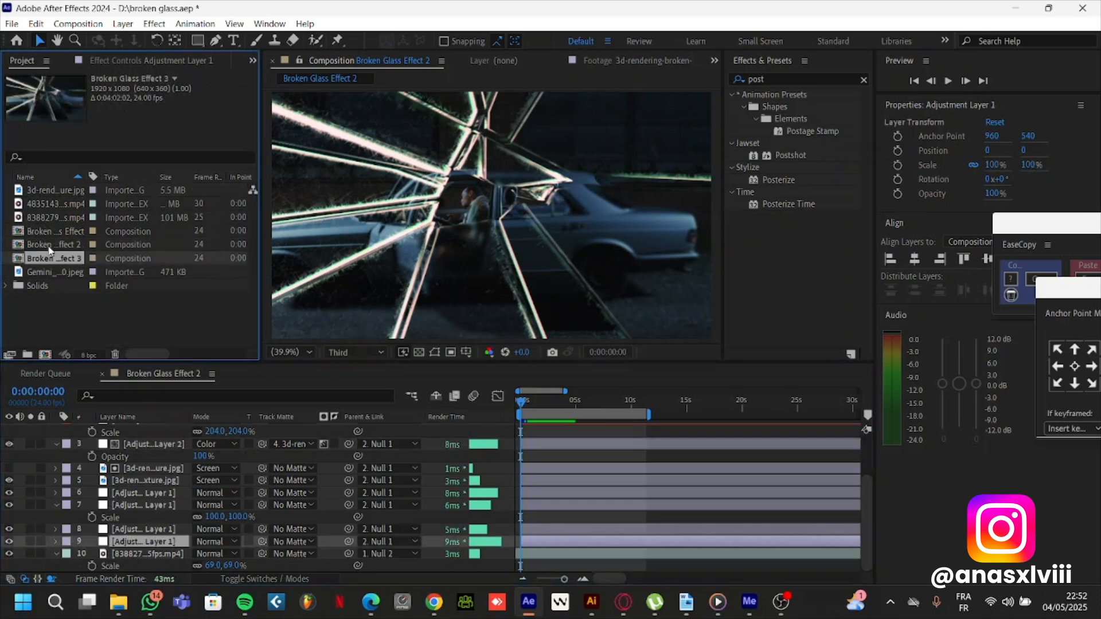
pyautogui.doubleClick(56, 259)
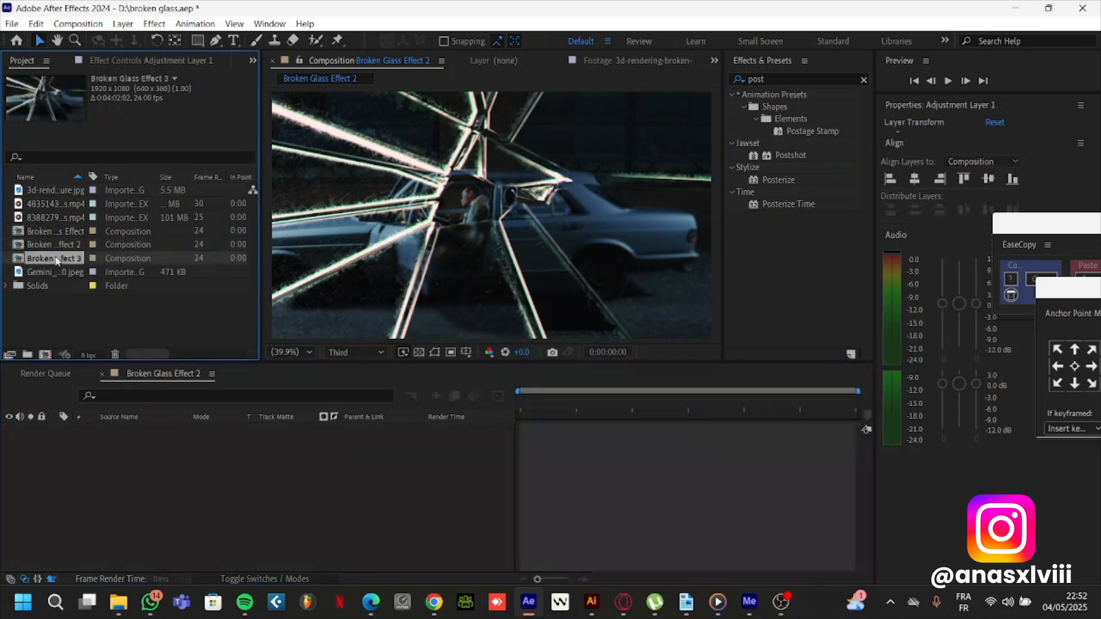
# Delete every layer in Broken Glass Effect 3 except the car video footage
pyautogui.click(125, 543)
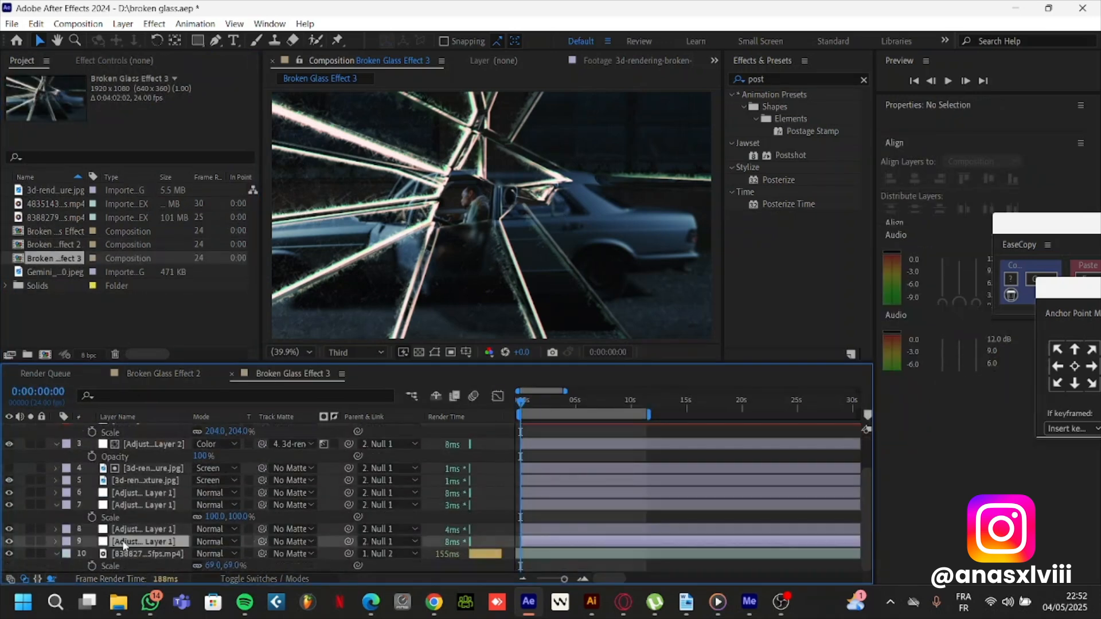
pyautogui.hotkey('ctrl', 'a')
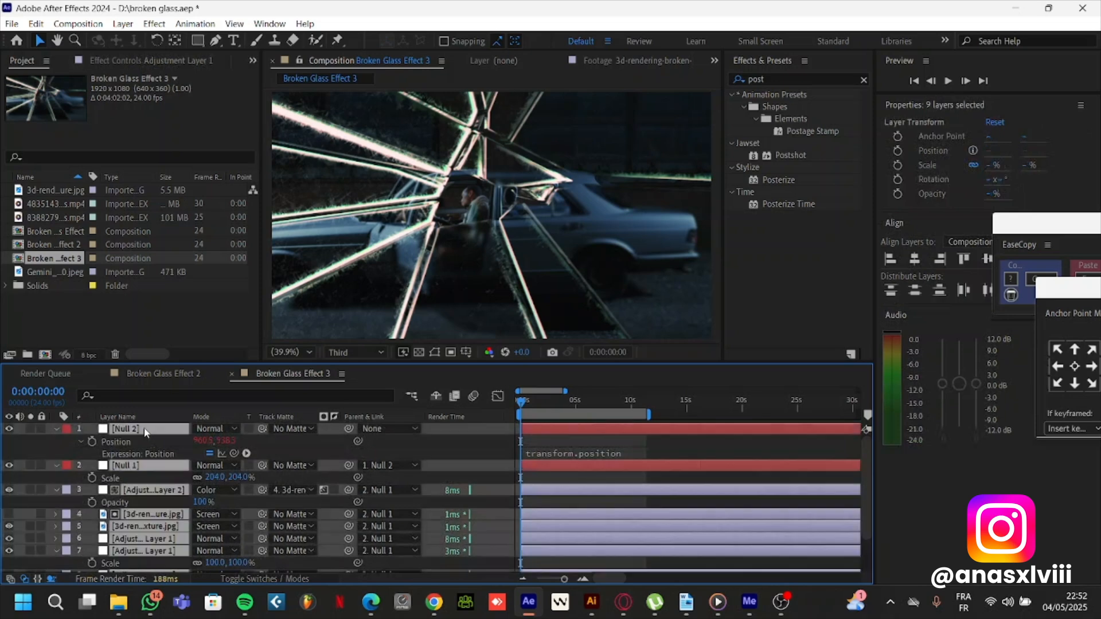
pyautogui.press('Delete')
pyautogui.press('/')
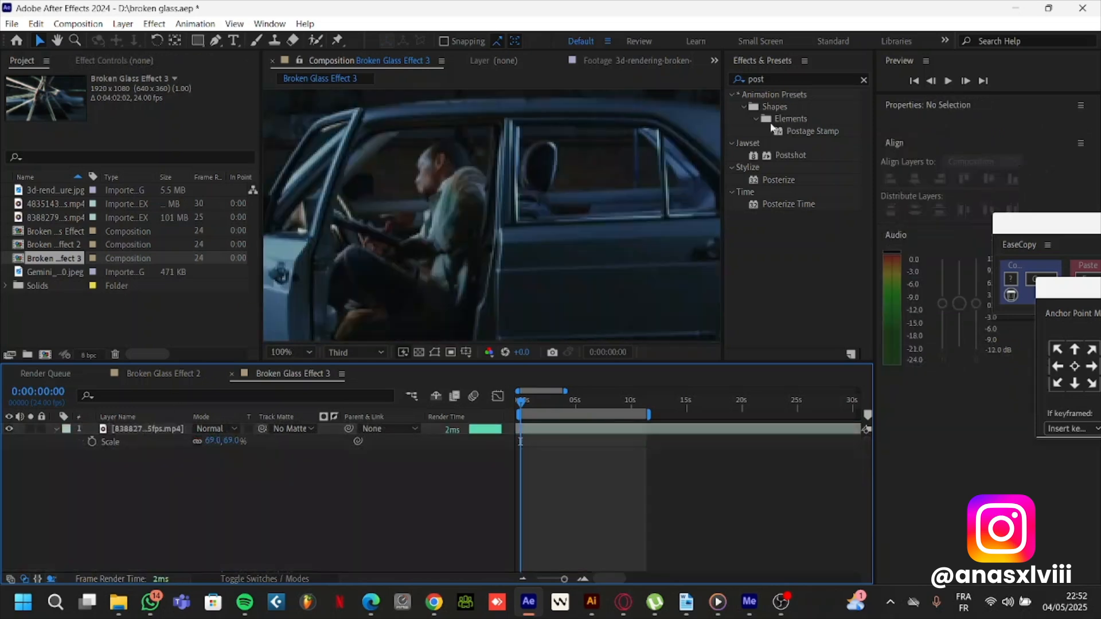
# Dock the Effects & Presets panel above Properties to widen the composition view
pyautogui.moveTo(763, 60); pyautogui.dragTo(930, 110)
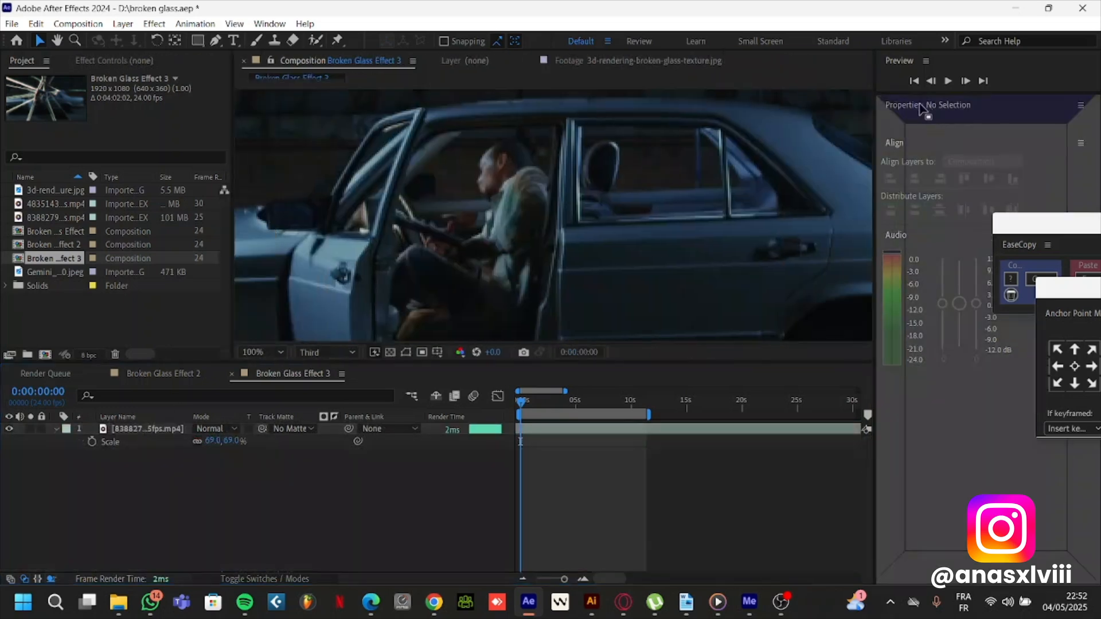
pyautogui.scroll(-3, 448, 274)
pyautogui.scroll(2, 501, 274)
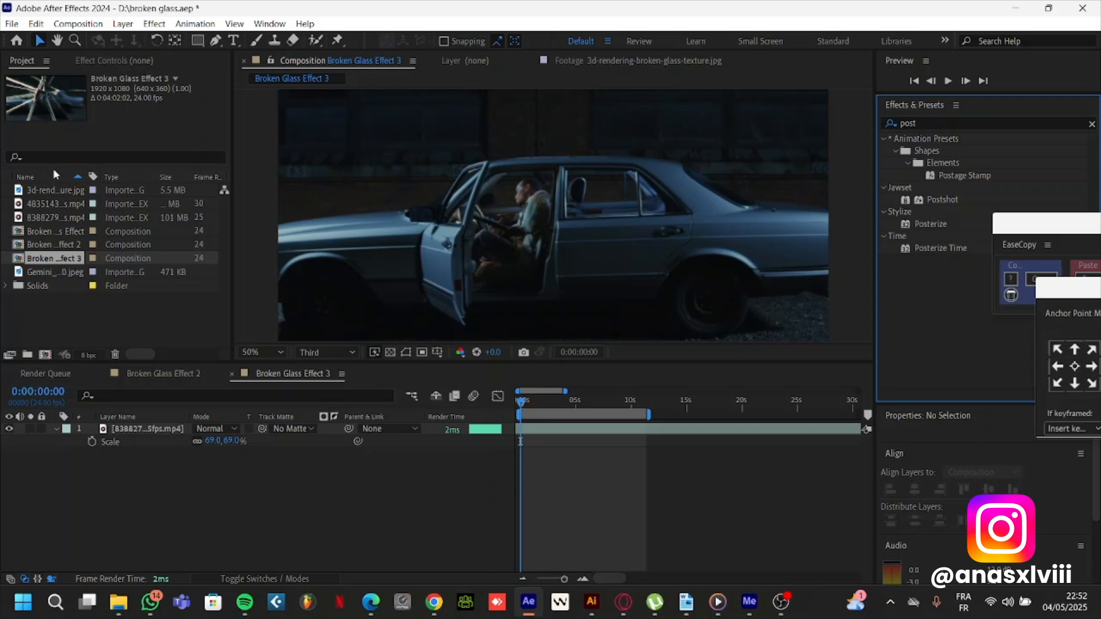
# Add the Gemini broken-glass image to Broken Glass Effect 3 as the layer above the car video
pyautogui.click(56, 190)
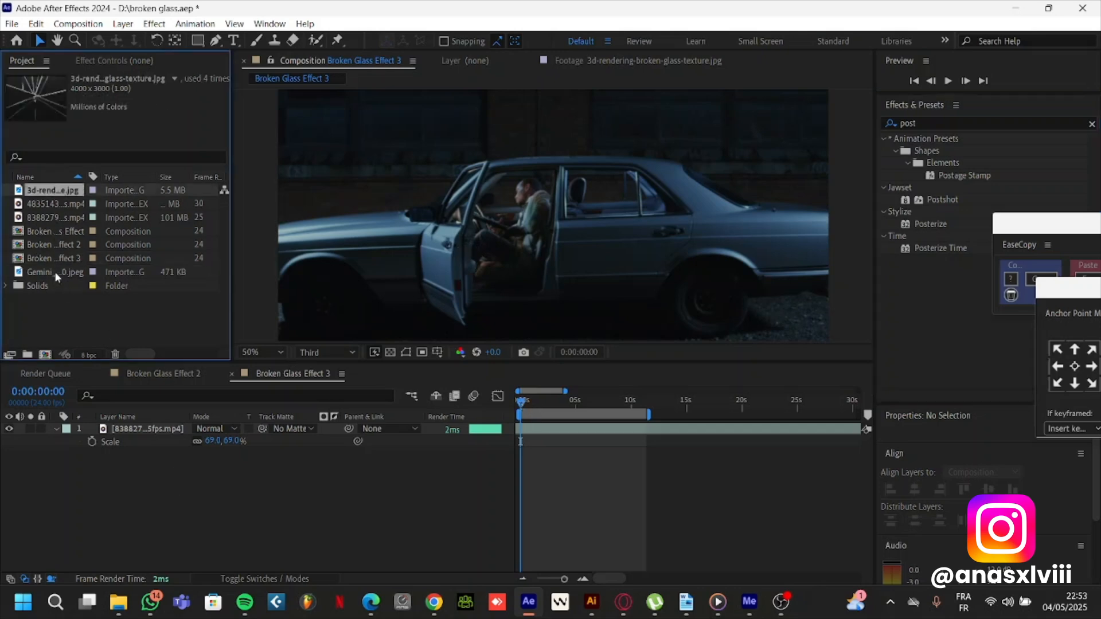
pyautogui.moveTo(54, 271); pyautogui.dragTo(167, 427)
pyautogui.scroll(-1, 473, 178)
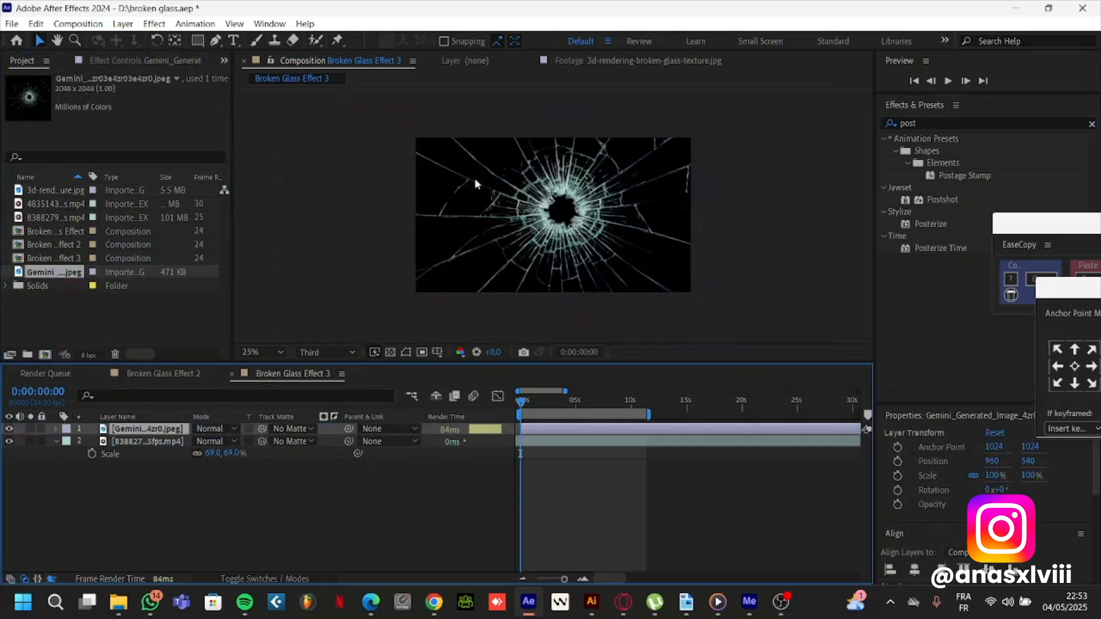
pyautogui.scroll(-1, 473, 178)
pyautogui.scroll(1, 490, 187)
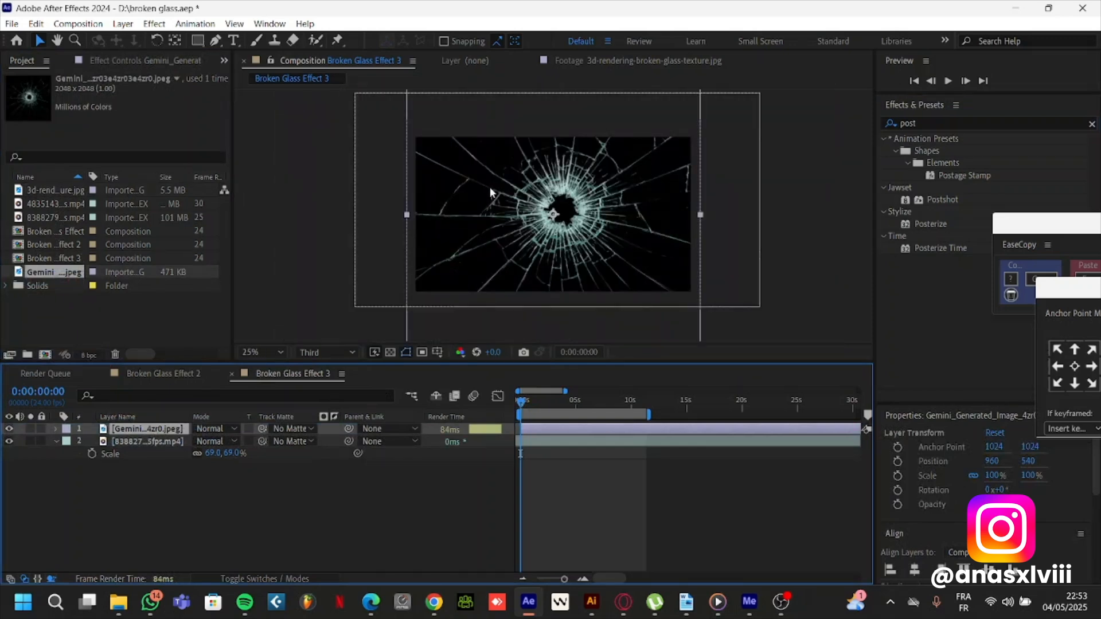
pyautogui.scroll(-1, 489, 187)
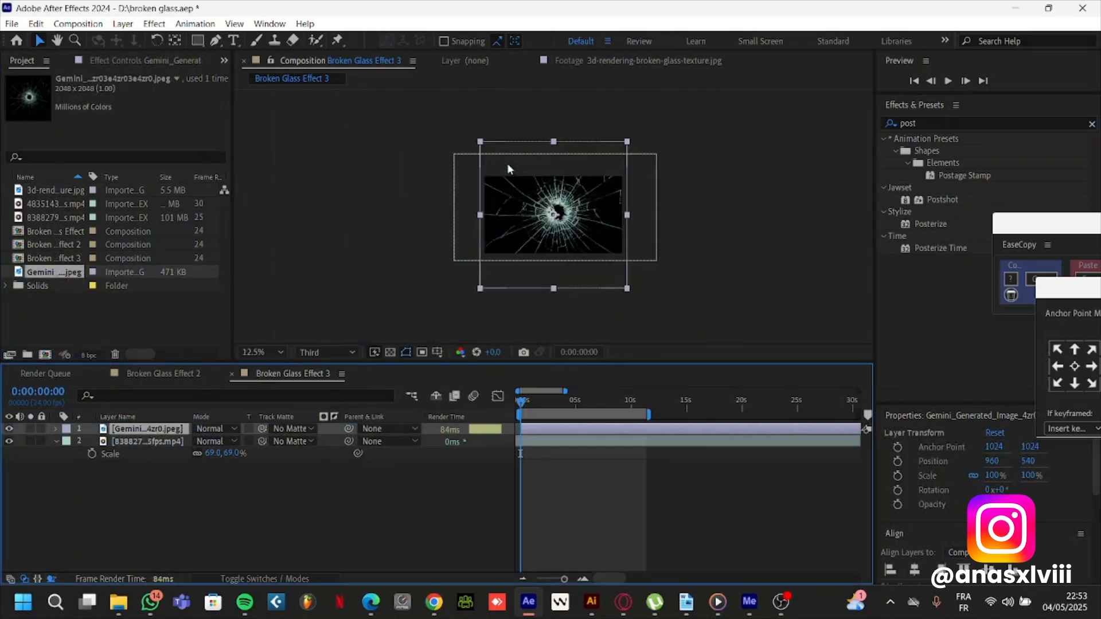
# Move the broken-glass layer's anchor point to the centre of the bullet hole, at about 1090, 994
pyautogui.click(559, 220)
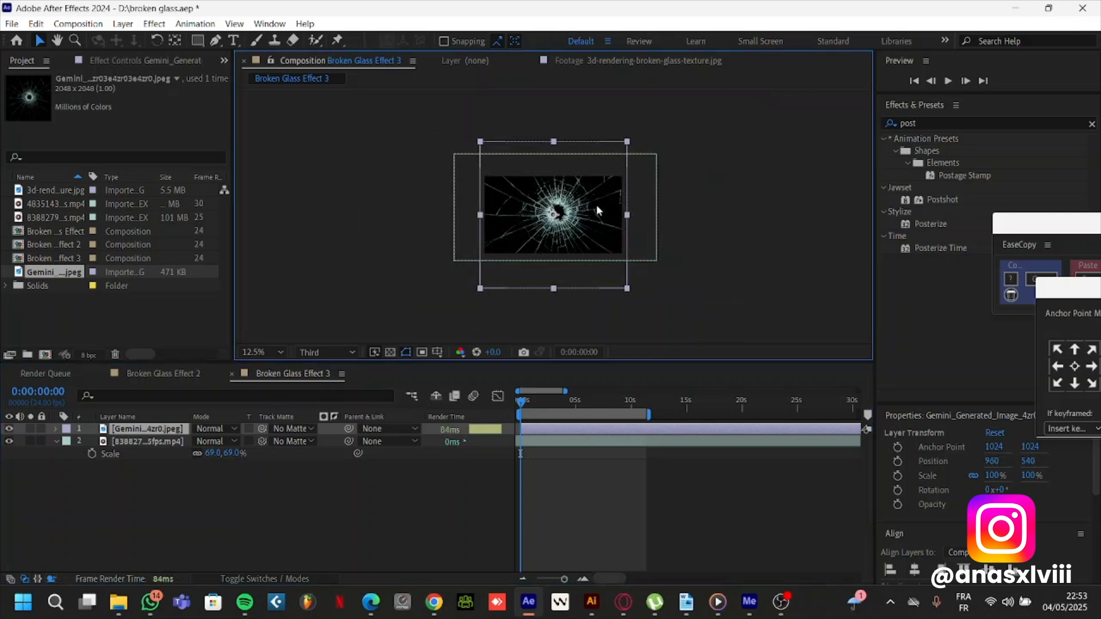
pyautogui.scroll(4, 585, 216)
pyautogui.press('y')
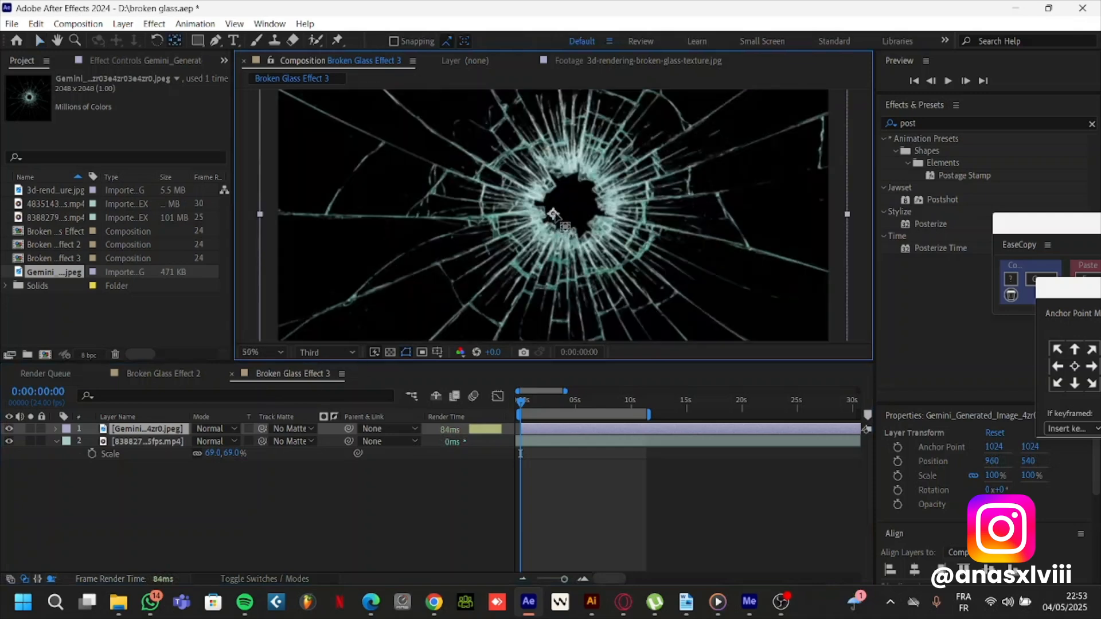
pyautogui.moveTo(553, 214); pyautogui.dragTo(573, 205)
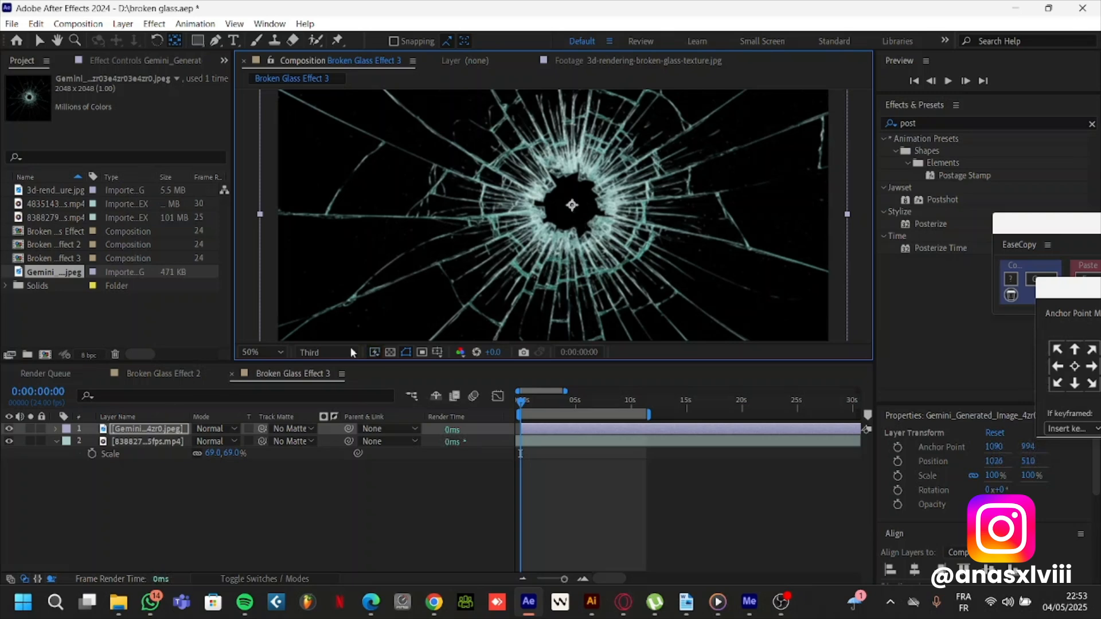
pyautogui.press('v')
pyautogui.click(744, 525)
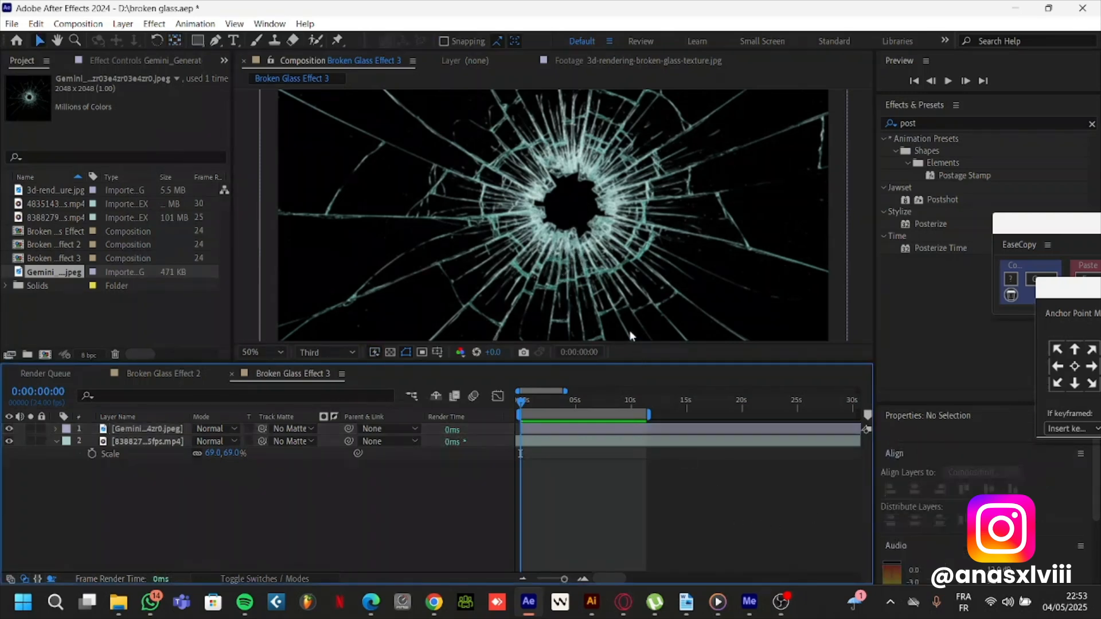
# Reposition the broken-glass layer slightly in the frame, to about 1006, 522
pyautogui.click(597, 247)
pyautogui.press(',')
pyautogui.press(',')
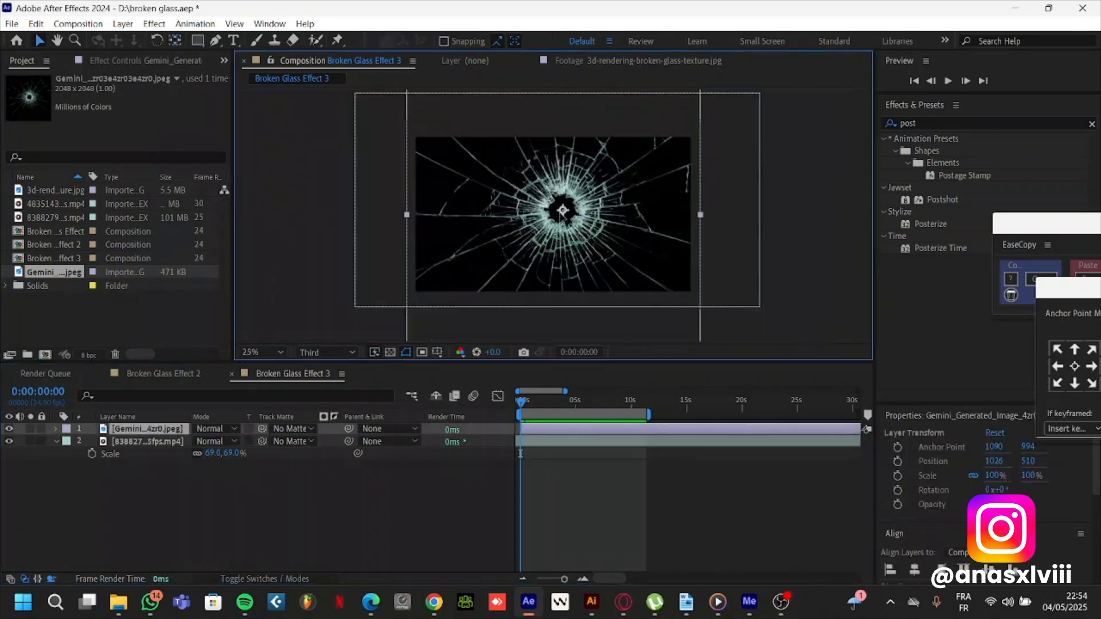
pyautogui.moveTo(563, 216); pyautogui.dragTo(560, 218)
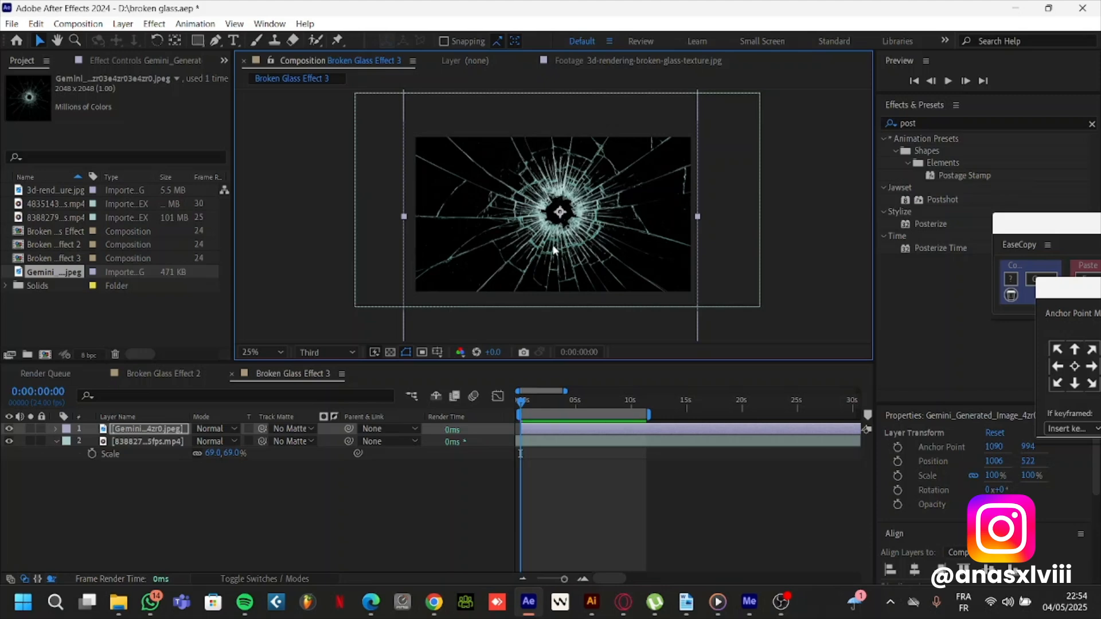
# Set the broken-glass layer's blend mode to Screen and shift it up slightly to about 1006, 498
pyautogui.click(208, 441)
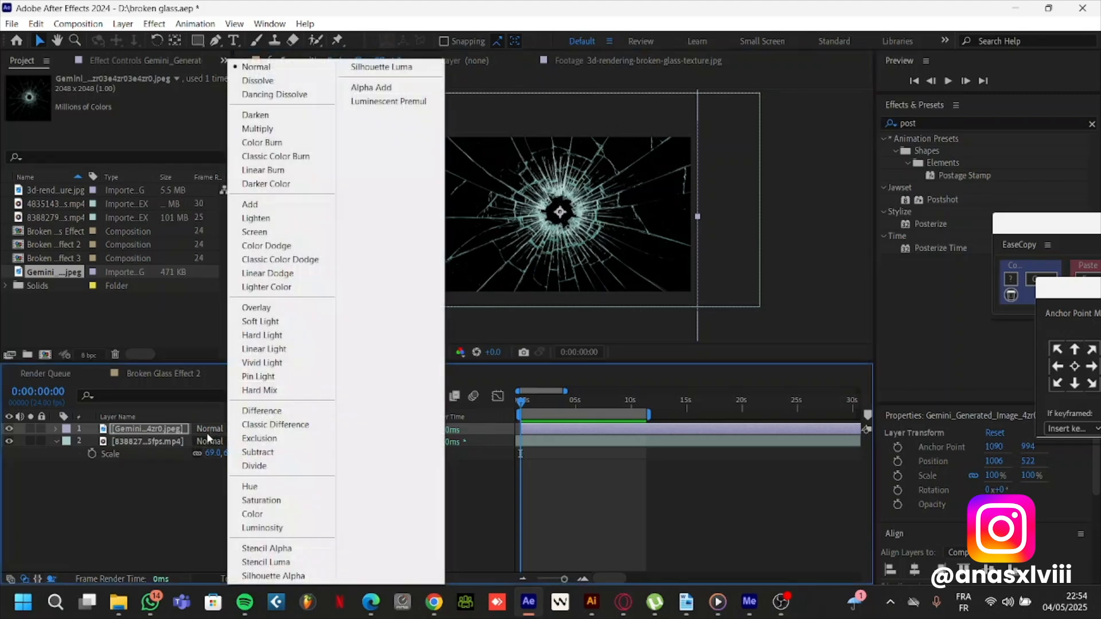
pyautogui.click(255, 232)
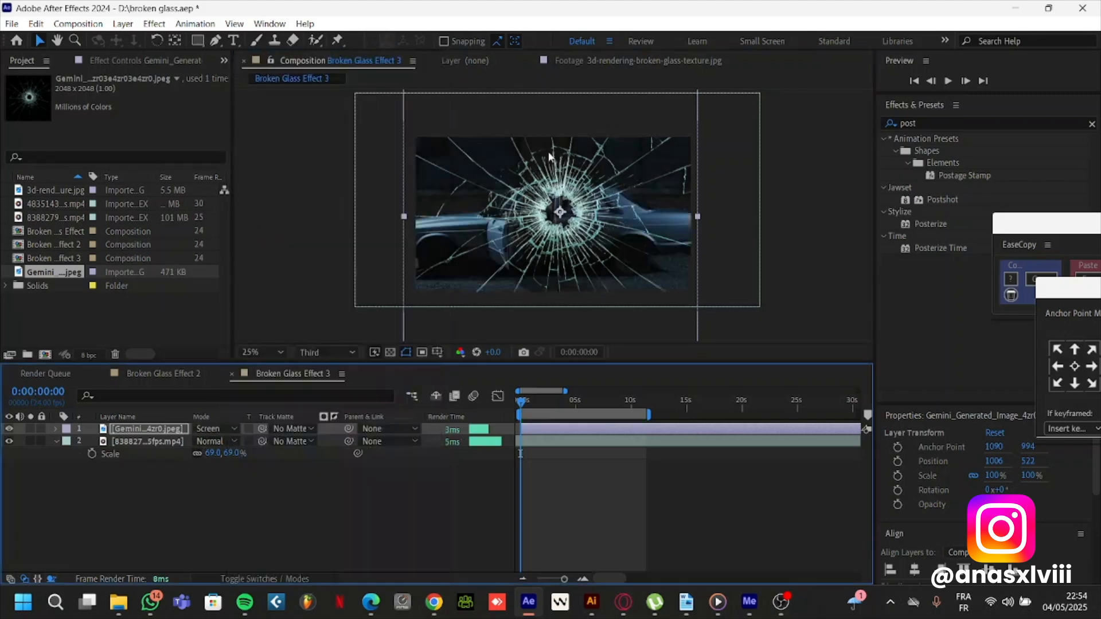
pyautogui.moveTo(567, 223); pyautogui.dragTo(566, 220)
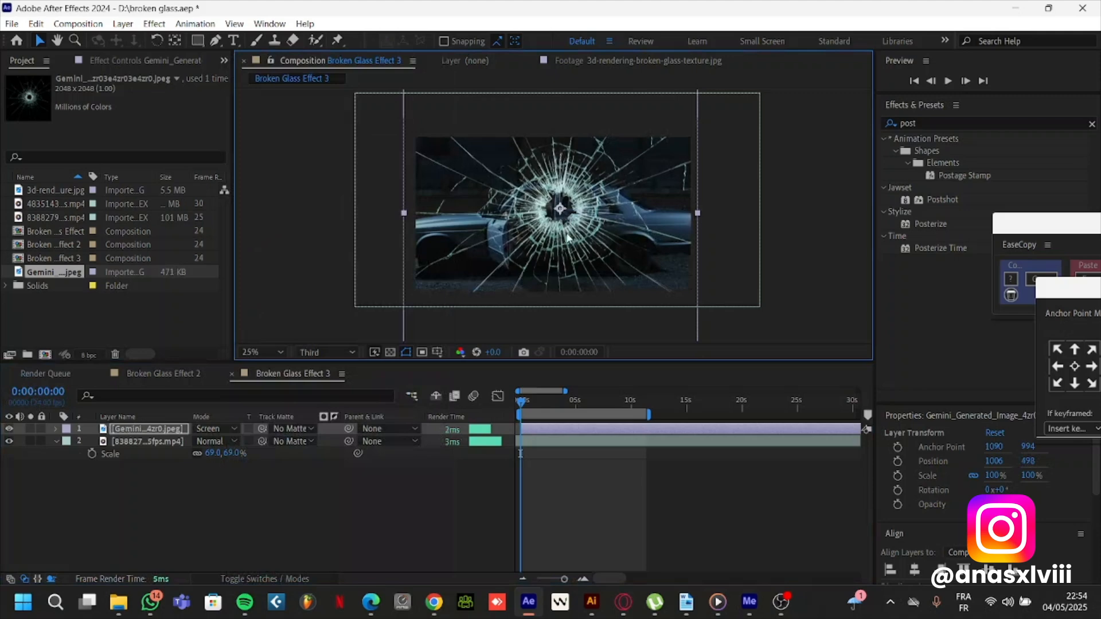
# Add a new adjustment layer above the broken-glass layer
pyautogui.click(153, 431)
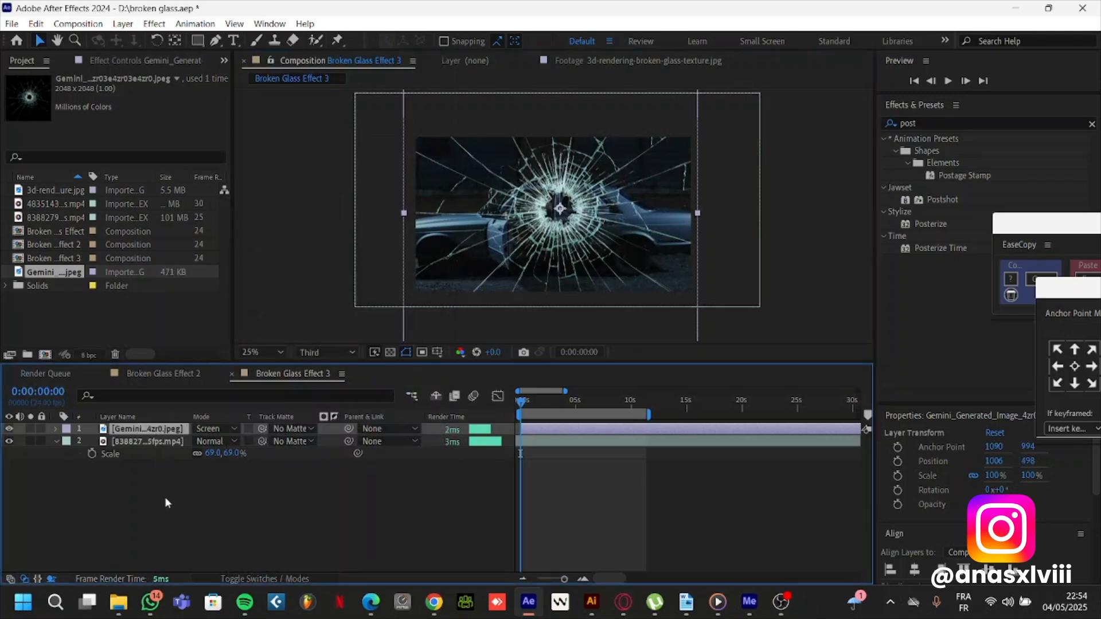
pyautogui.click(165, 498)
pyautogui.click(167, 442)
pyautogui.click(170, 430)
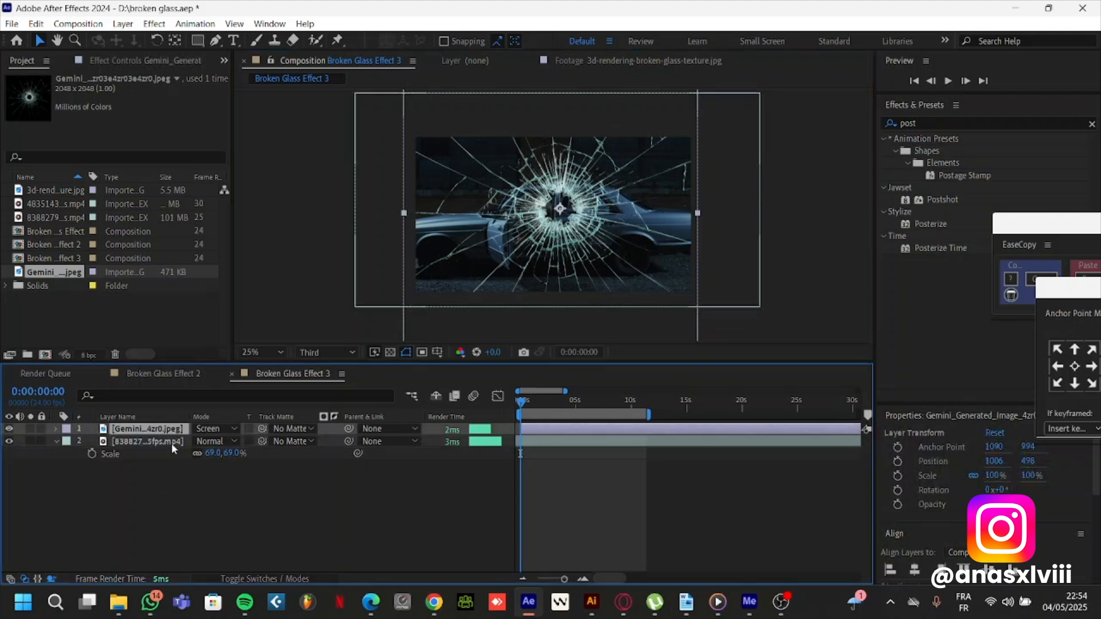
pyautogui.rightClick(201, 505)
pyautogui.moveTo(258, 335)
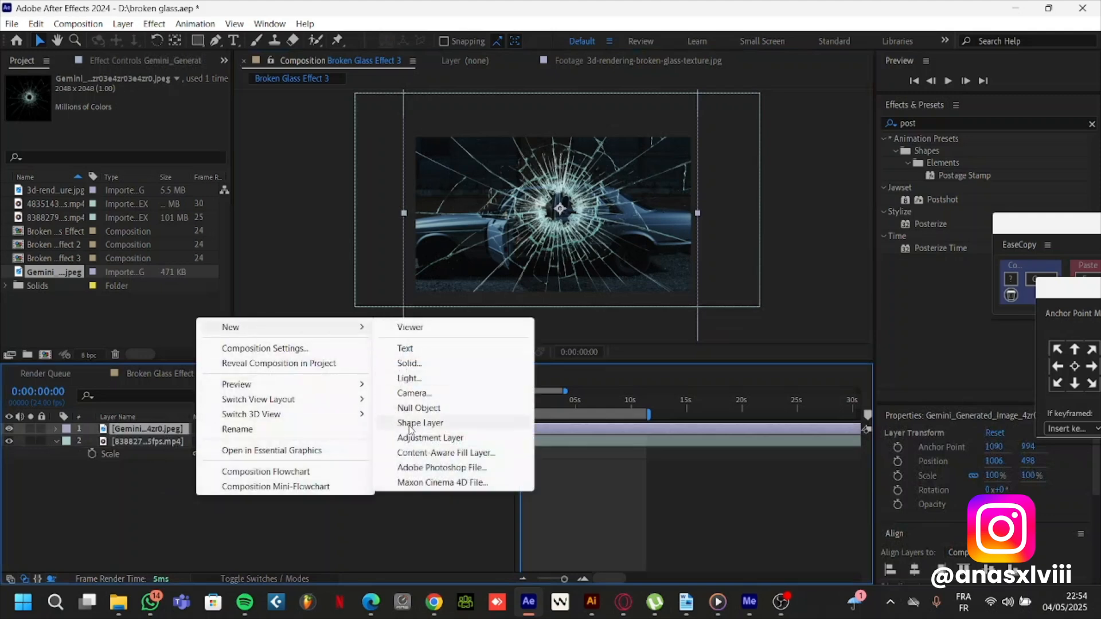
pyautogui.click(424, 438)
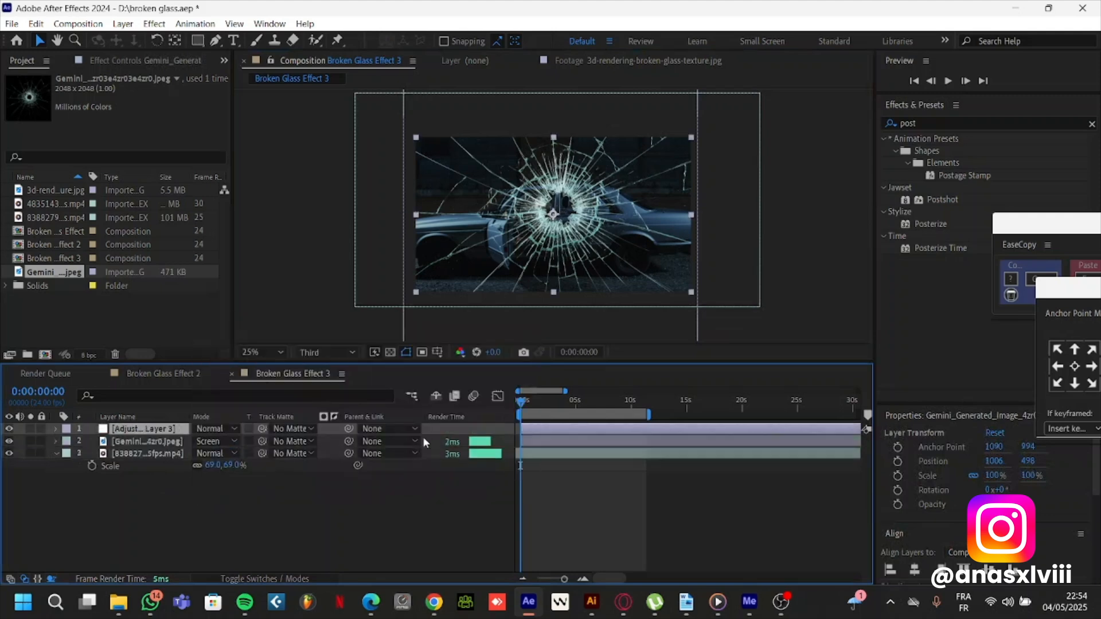
# Scale the adjustment layer up to 192% so it extends well beyond the frame
pyautogui.scroll(-2, 626, 198)
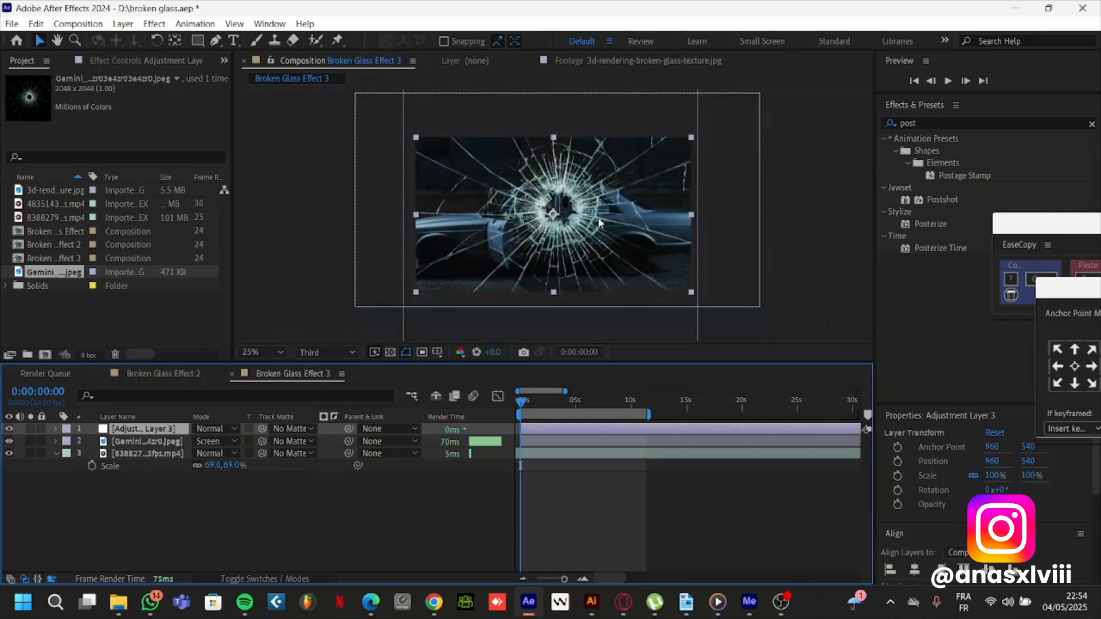
pyautogui.press('s')
pyautogui.moveTo(221, 441); pyautogui.dragTo(267, 438)
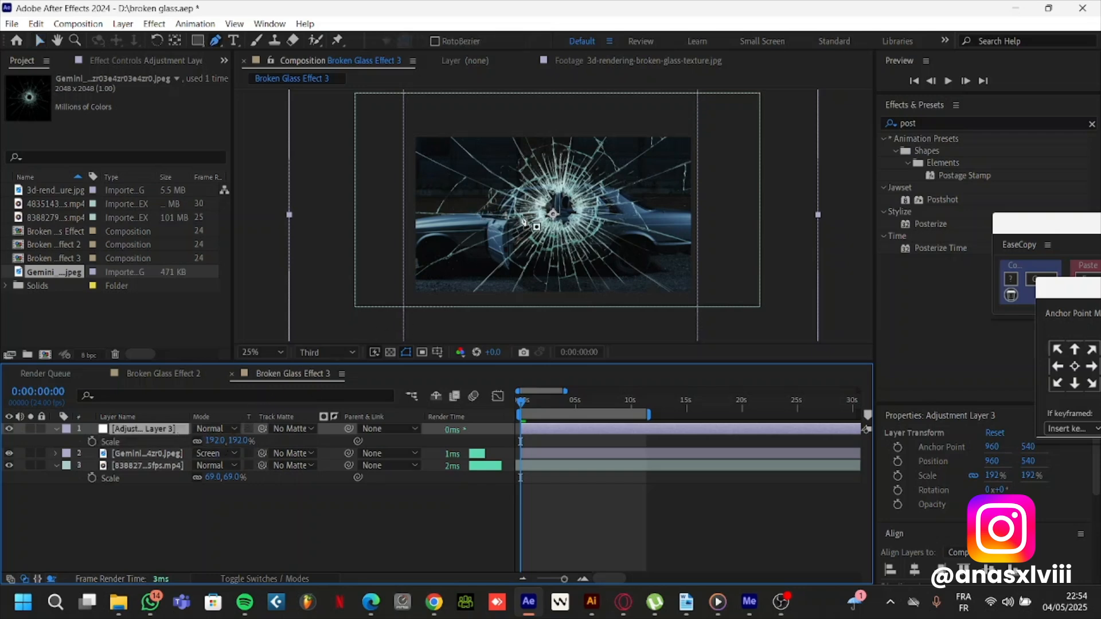
# Draw a closed Pen mask on the adjustment layer along the cracks from the frame's left edge to the bullet hole, covering the left wedge-shaped shard
pyautogui.scroll(2, 527, 245)
pyautogui.moveTo(524, 242); pyautogui.dragTo(601, 175)
pyautogui.scroll(1, 494, 245)
pyautogui.scroll(1, 337, 270)
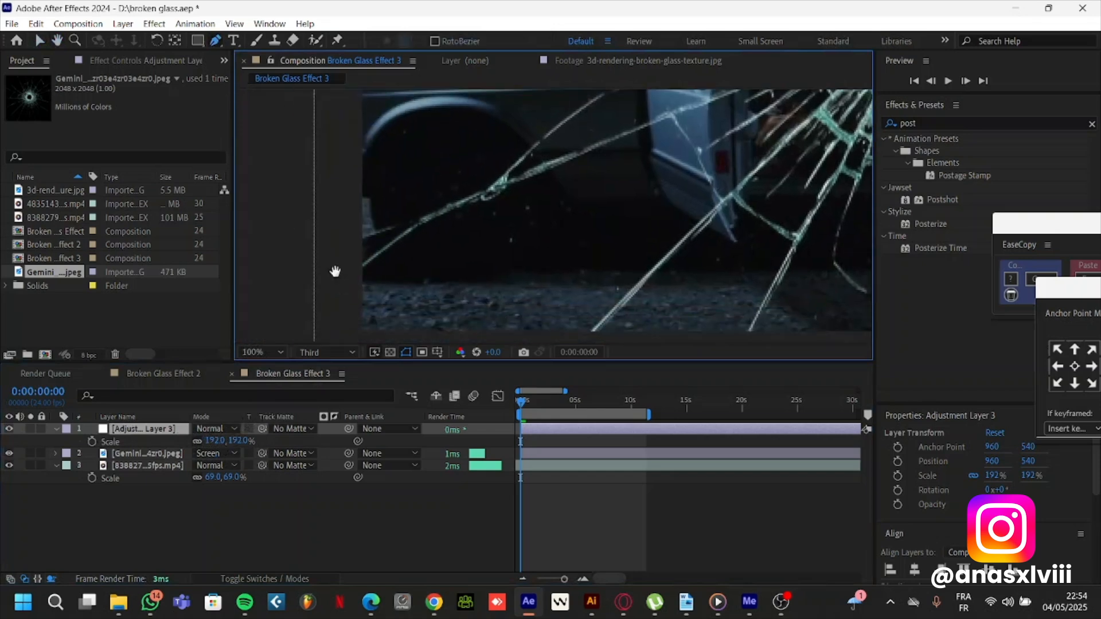
pyautogui.press('g')
pyautogui.click(389, 258)
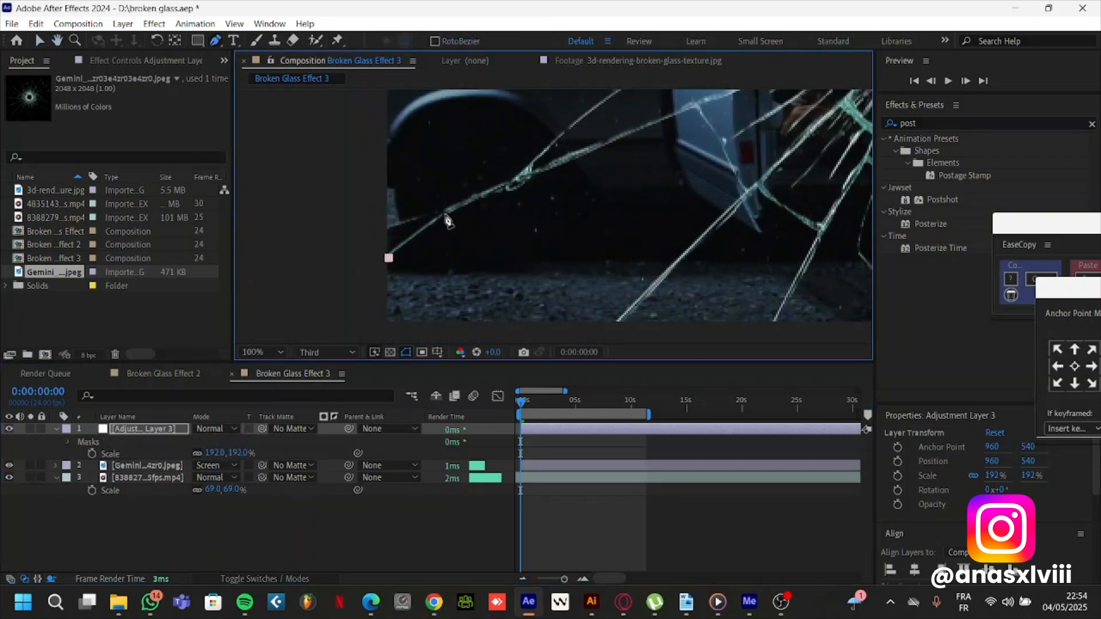
pyautogui.click(447, 213)
pyautogui.click(488, 191)
pyautogui.click(538, 171)
pyautogui.moveTo(561, 176); pyautogui.dragTo(343, 280)
pyautogui.click(404, 242)
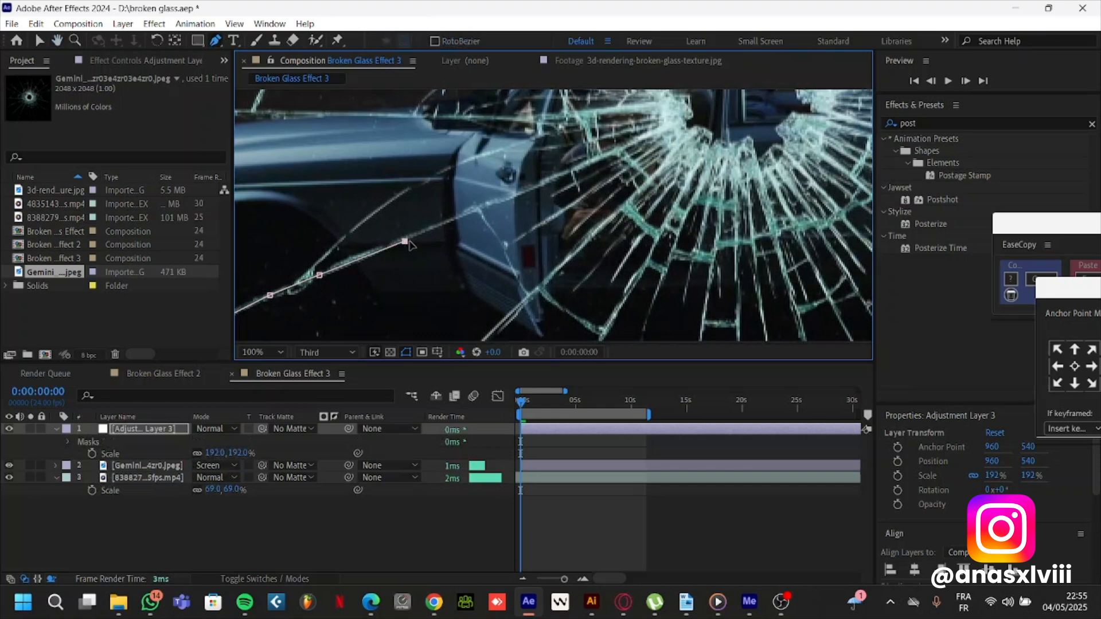
pyautogui.click(487, 207)
pyautogui.click(596, 162)
pyautogui.click(682, 122)
pyautogui.click(674, 105)
pyautogui.moveTo(464, 185); pyautogui.dragTo(526, 253)
pyautogui.click(719, 172)
pyautogui.click(644, 181)
pyautogui.click(600, 187)
pyautogui.click(511, 188)
pyautogui.click(451, 180)
pyautogui.click(355, 178)
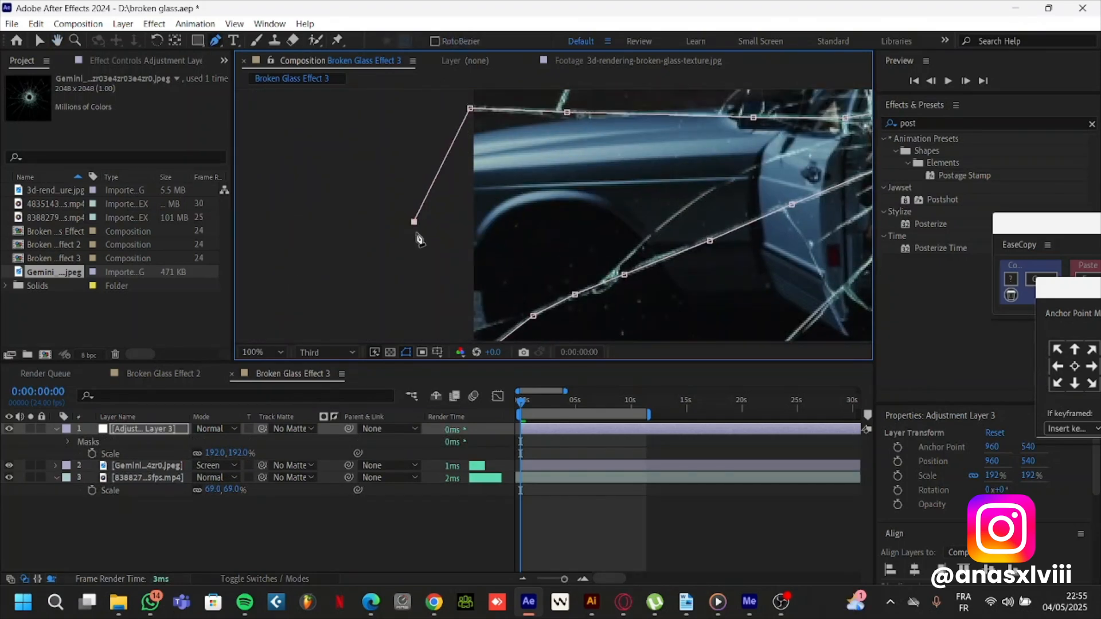
pyautogui.click(300, 107)
pyautogui.click(425, 248)
pyautogui.click(499, 256)
# Draw a second closed mask on the adjustment layer around the narrow shard running from below the bullet hole past the frame's bottom edge
pyautogui.scroll(-2, 512, 277)
pyautogui.scroll(4, 427, 295)
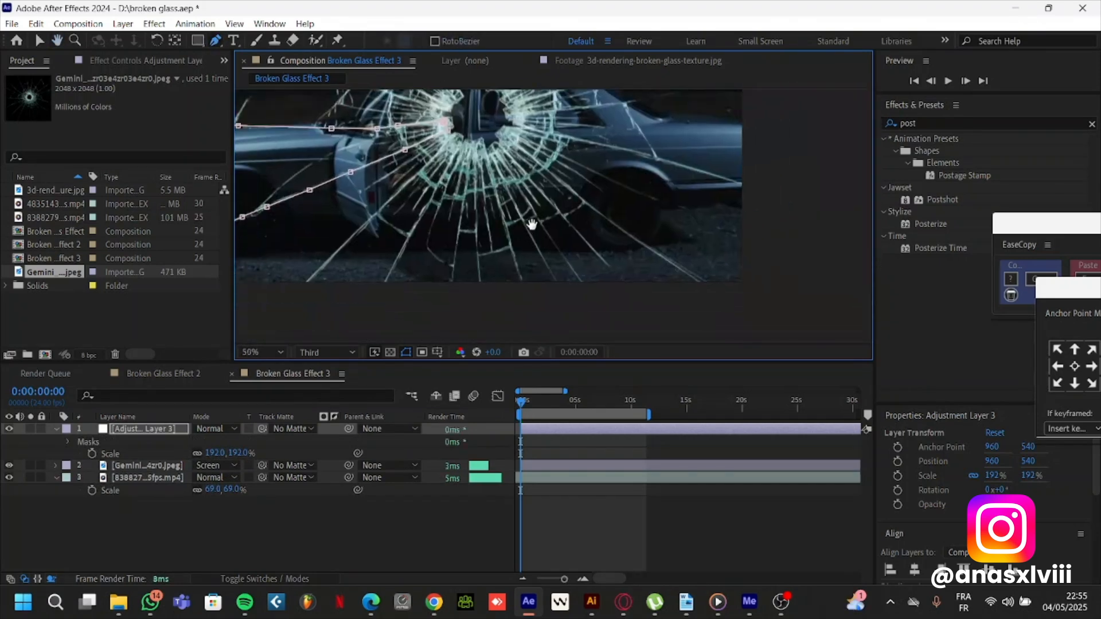
pyautogui.click(408, 284)
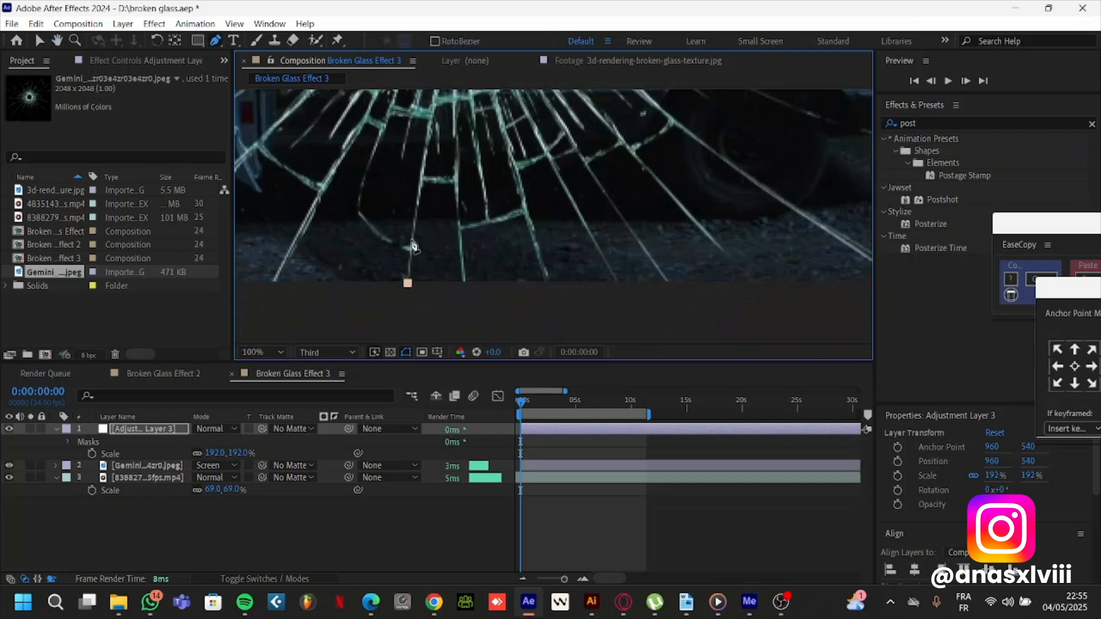
pyautogui.click(412, 248)
pyautogui.click(418, 207)
pyautogui.moveTo(443, 160); pyautogui.dragTo(443, 286)
pyautogui.click(425, 292)
pyautogui.click(435, 231)
pyautogui.click(448, 128)
pyautogui.click(468, 121)
pyautogui.moveTo(511, 267); pyautogui.dragTo(491, 167)
pyautogui.click(503, 216)
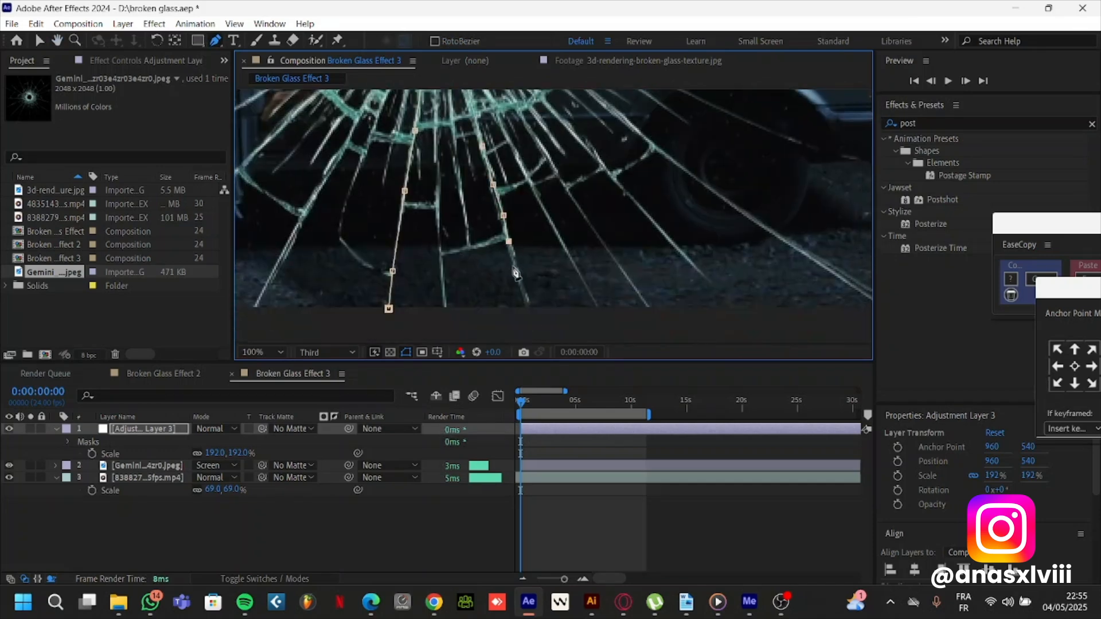
pyautogui.click(531, 313)
pyautogui.click(552, 264)
pyautogui.click(424, 290)
pyautogui.click(377, 266)
pyautogui.click(397, 212)
pyautogui.scroll(-4, 543, 260)
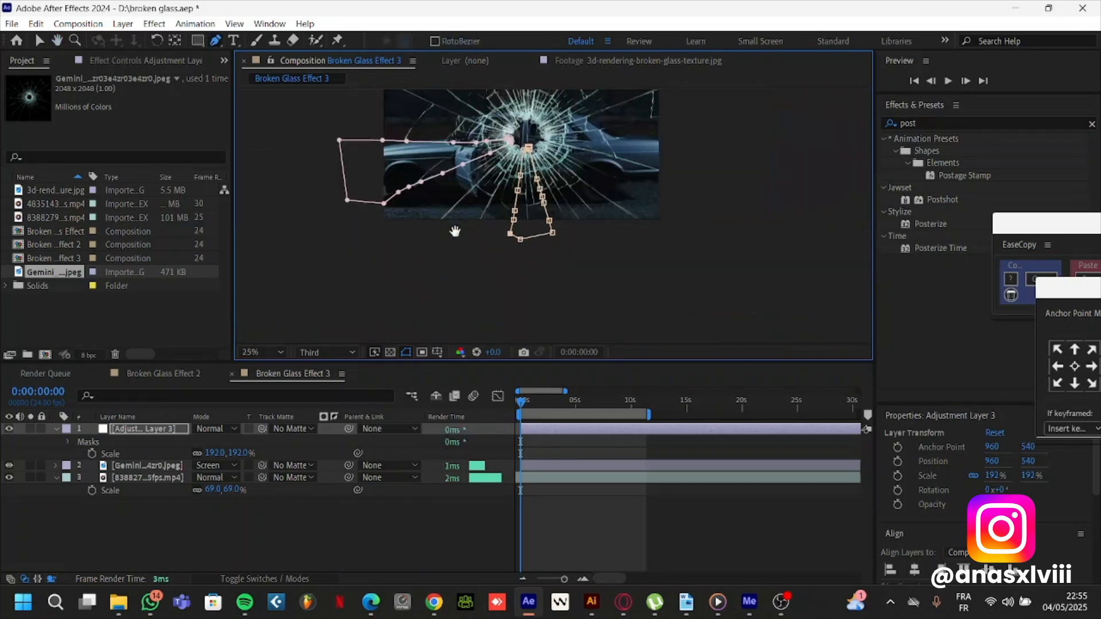
# Find the Distort Transform effect and apply it to the adjustment layer
pyautogui.click(287, 514)
pyautogui.click(117, 429)
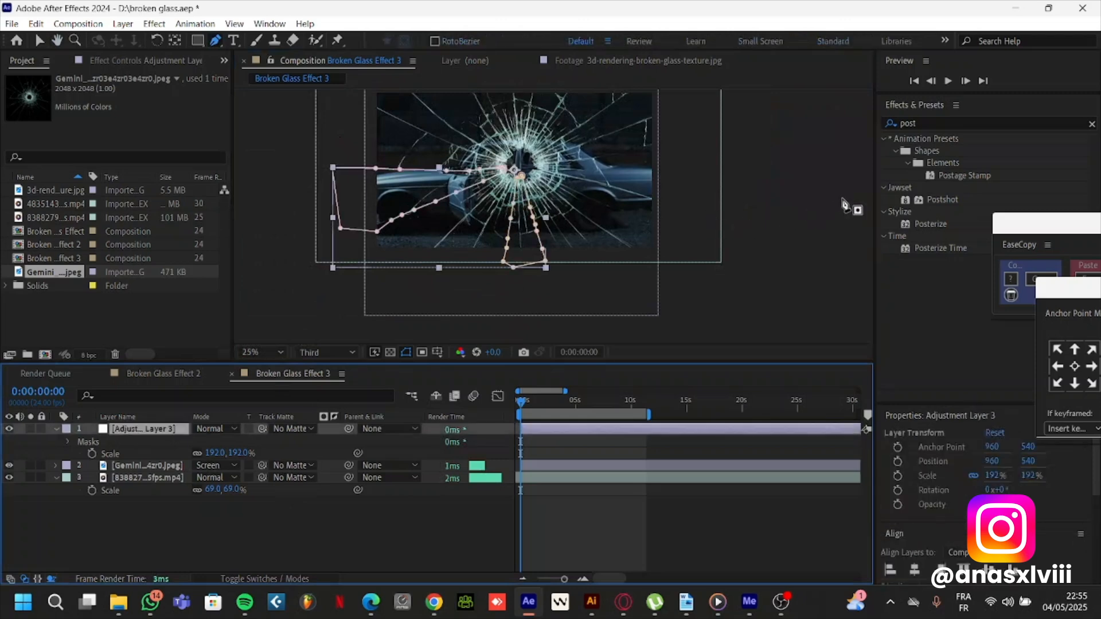
pyautogui.click(947, 123)
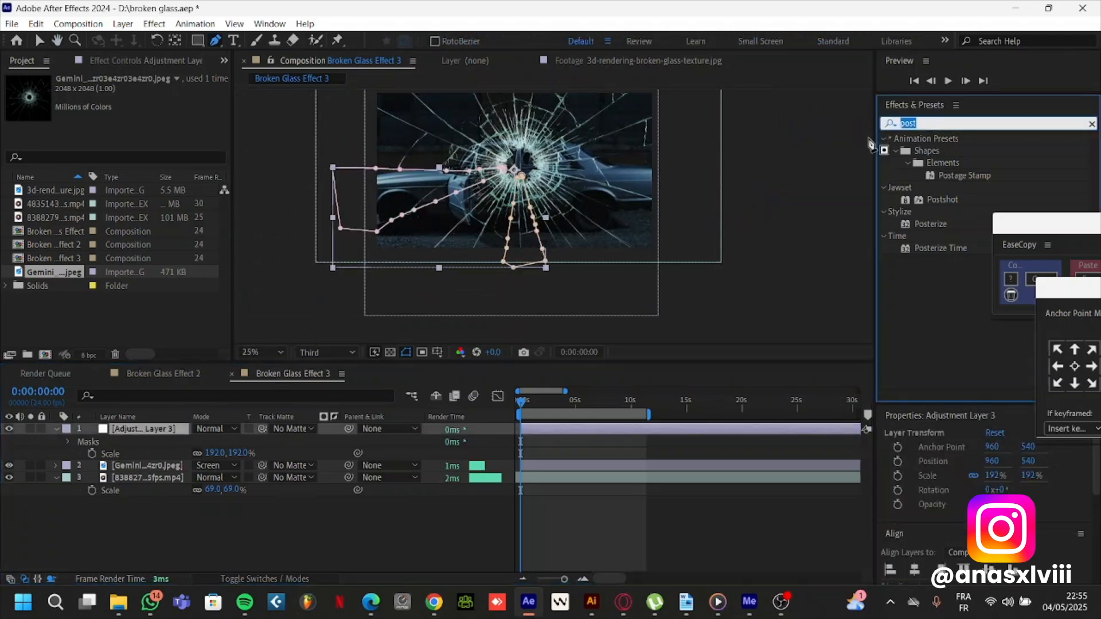
pyautogui.write('transfo')
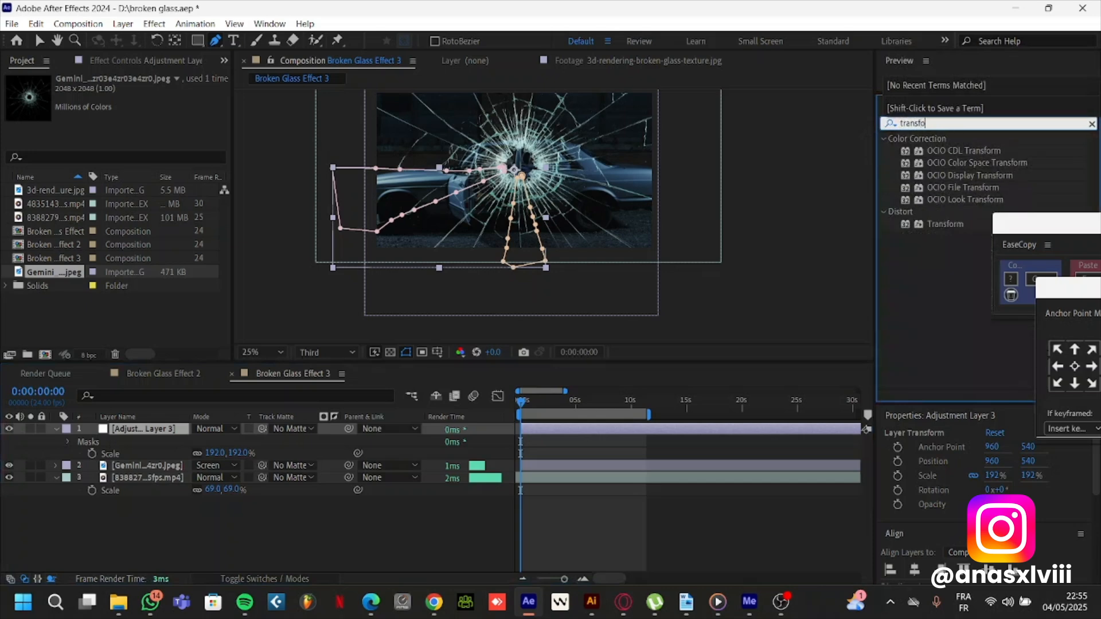
pyautogui.moveTo(924, 225); pyautogui.dragTo(146, 436)
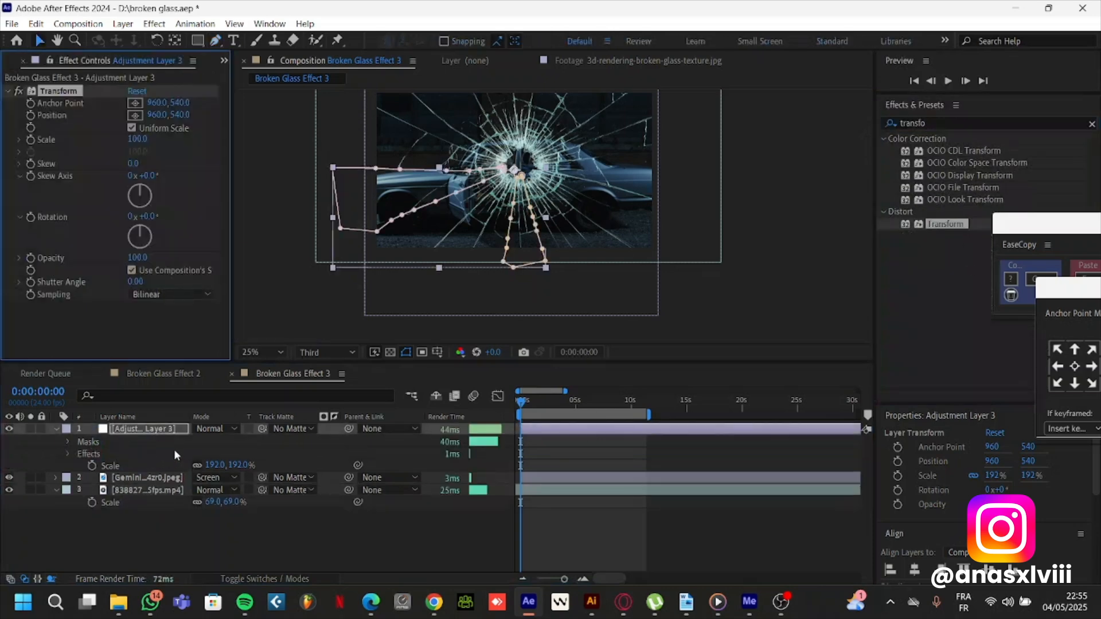
# Move the adjustment layer below the broken-glass layer, directly above the car video
pyautogui.click(36, 40)
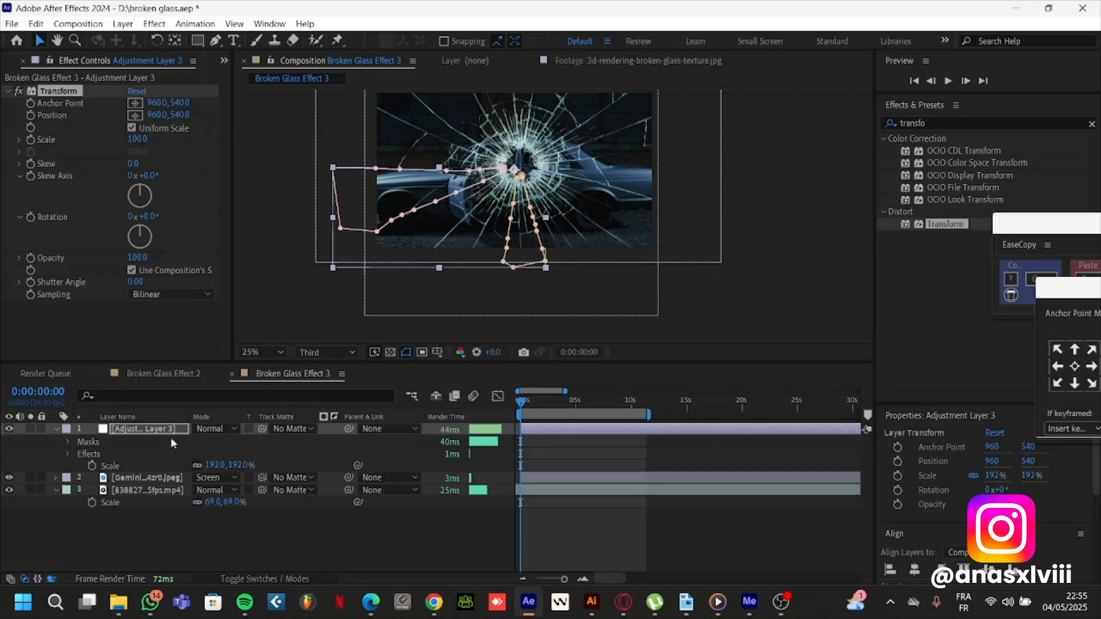
pyautogui.moveTo(170, 437); pyautogui.dragTo(133, 485)
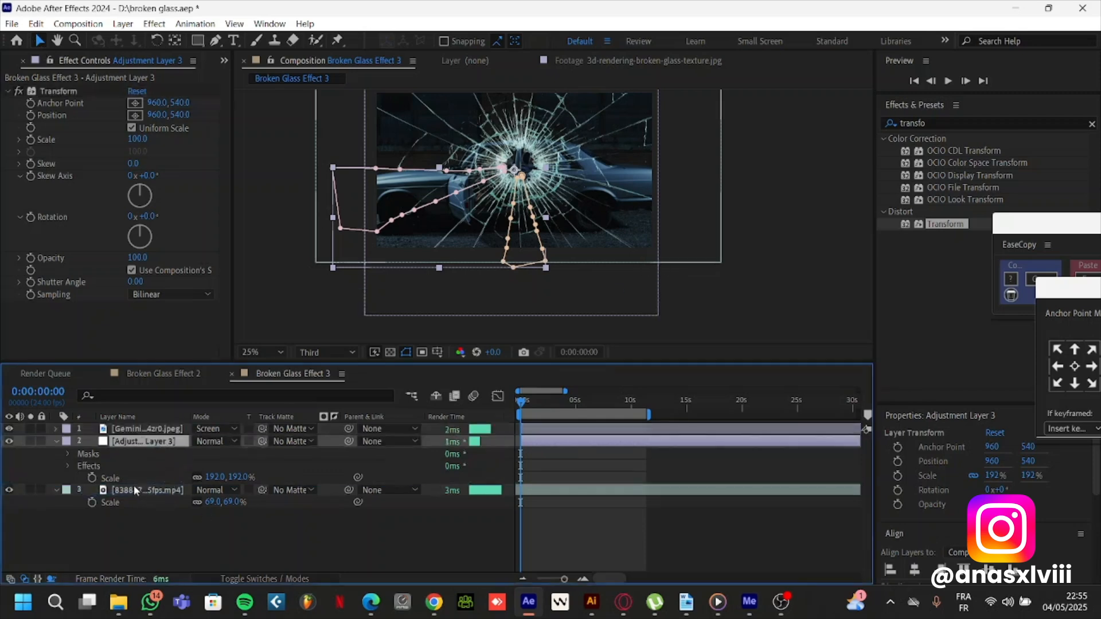
pyautogui.click(143, 430)
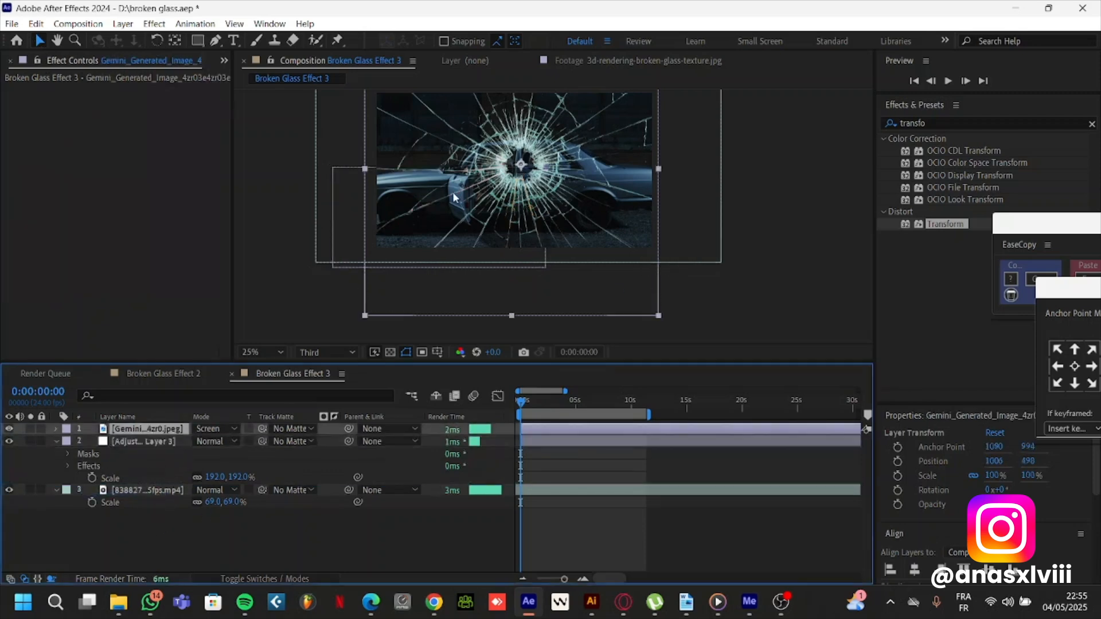
# Set the adjustment layer's Transform effect to a scale of 110 and a position of 936, 540
pyautogui.click(153, 447)
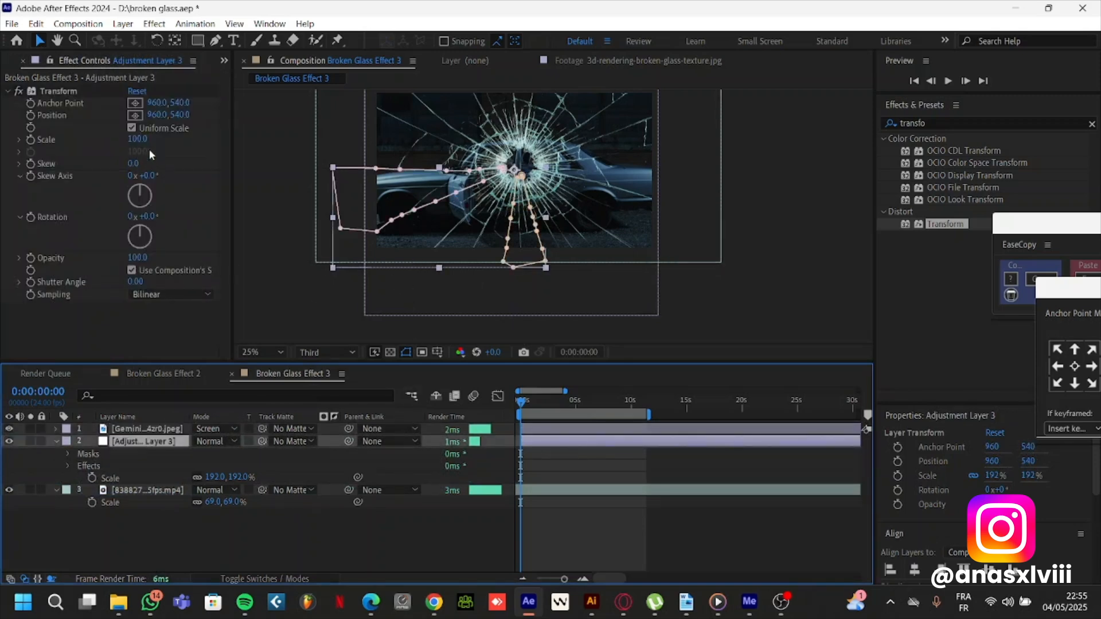
pyautogui.scroll(2, 368, 202)
pyautogui.moveTo(412, 195); pyautogui.dragTo(595, 231)
pyautogui.moveTo(355, 206); pyautogui.dragTo(386, 218)
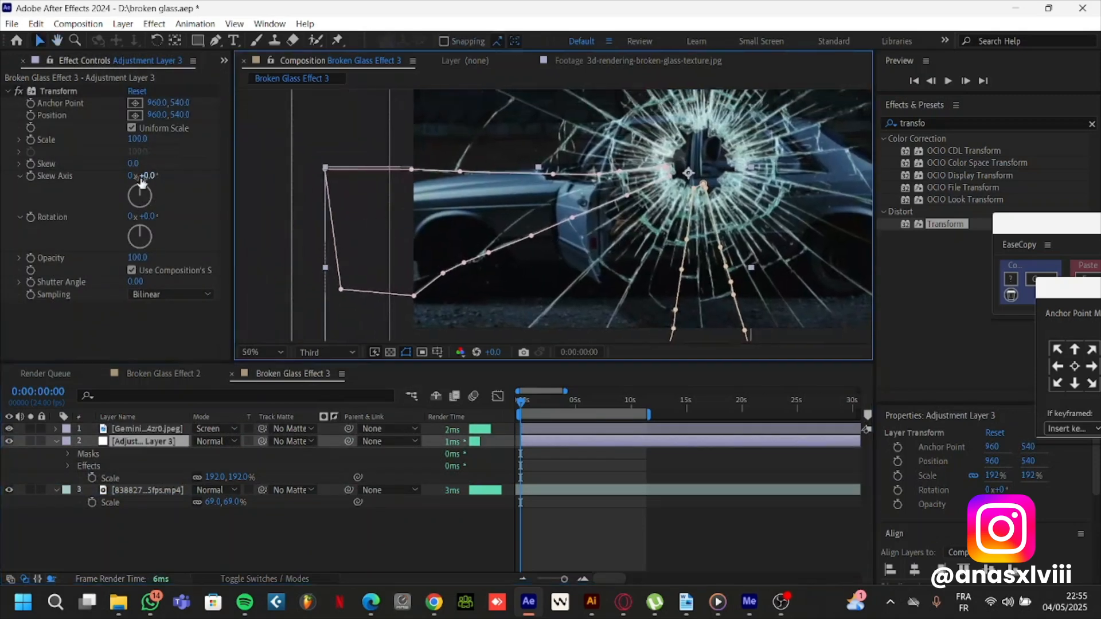
pyautogui.moveTo(140, 140); pyautogui.dragTo(147, 140)
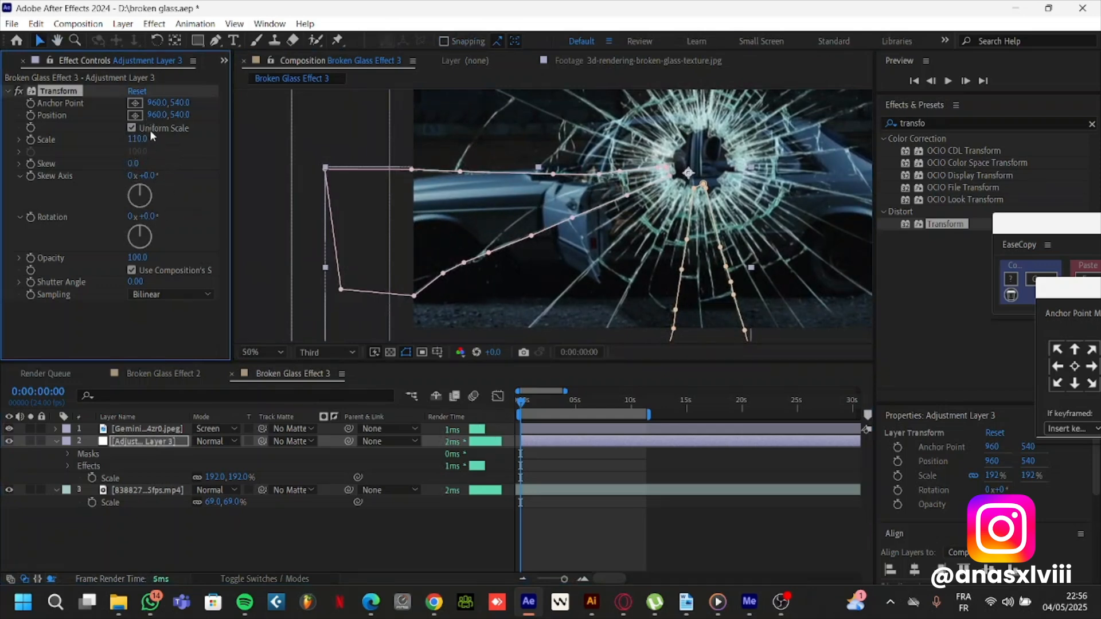
pyautogui.moveTo(154, 117); pyautogui.dragTo(149, 118)
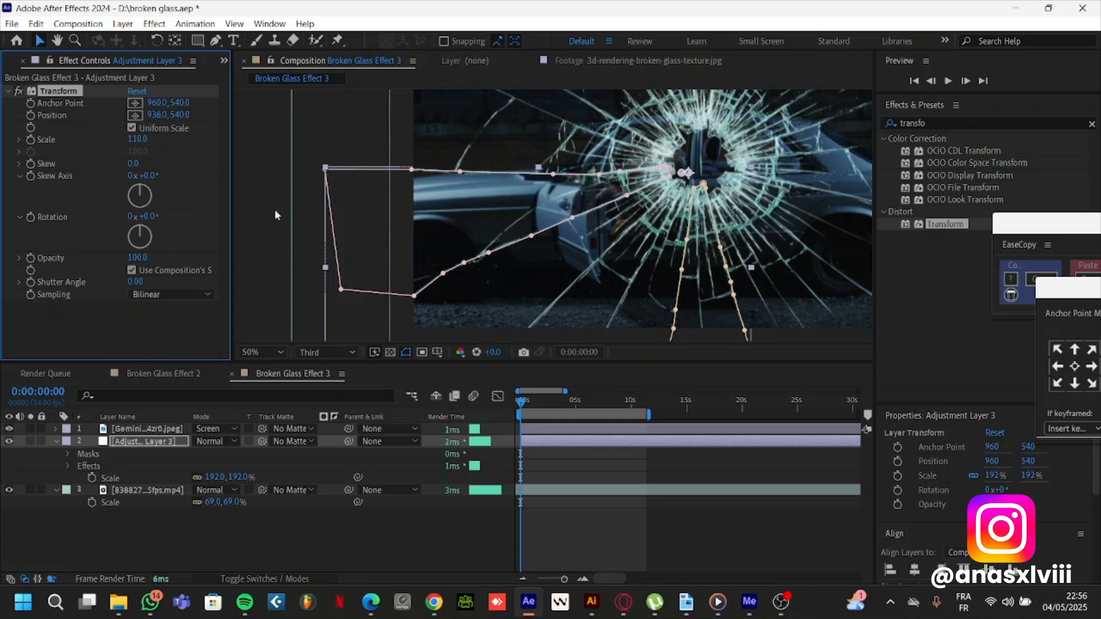
# Draw a third closed mask on the adjustment layer around the shard between the two cracks running from the frame's upper-left corner to the bullet hole
pyautogui.click(133, 440)
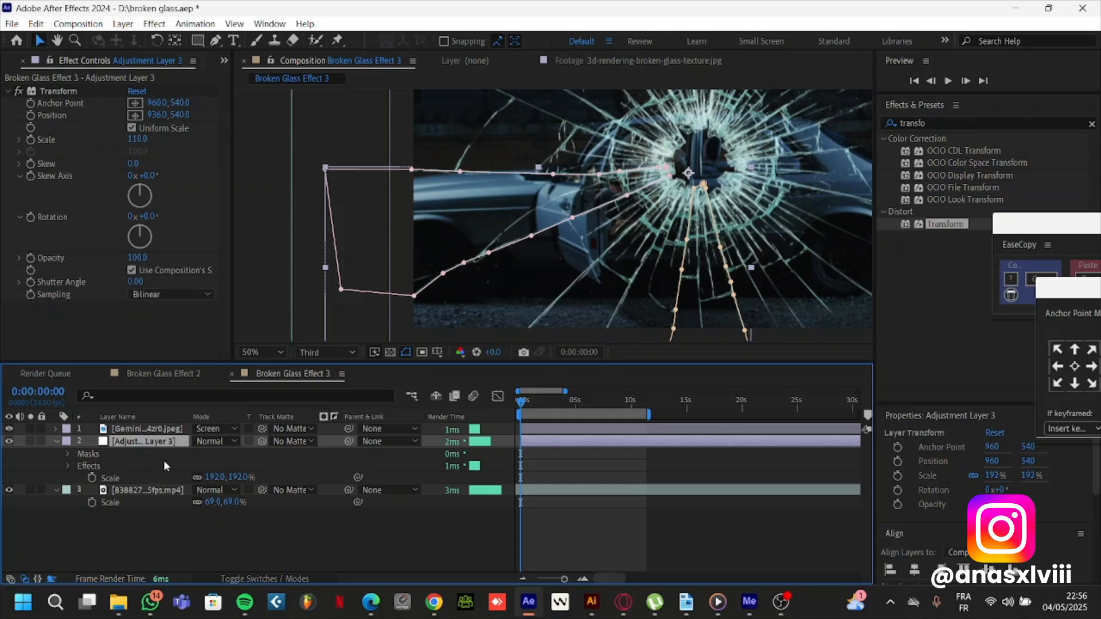
pyautogui.moveTo(428, 164); pyautogui.dragTo(412, 281)
pyautogui.scroll(3, 478, 230)
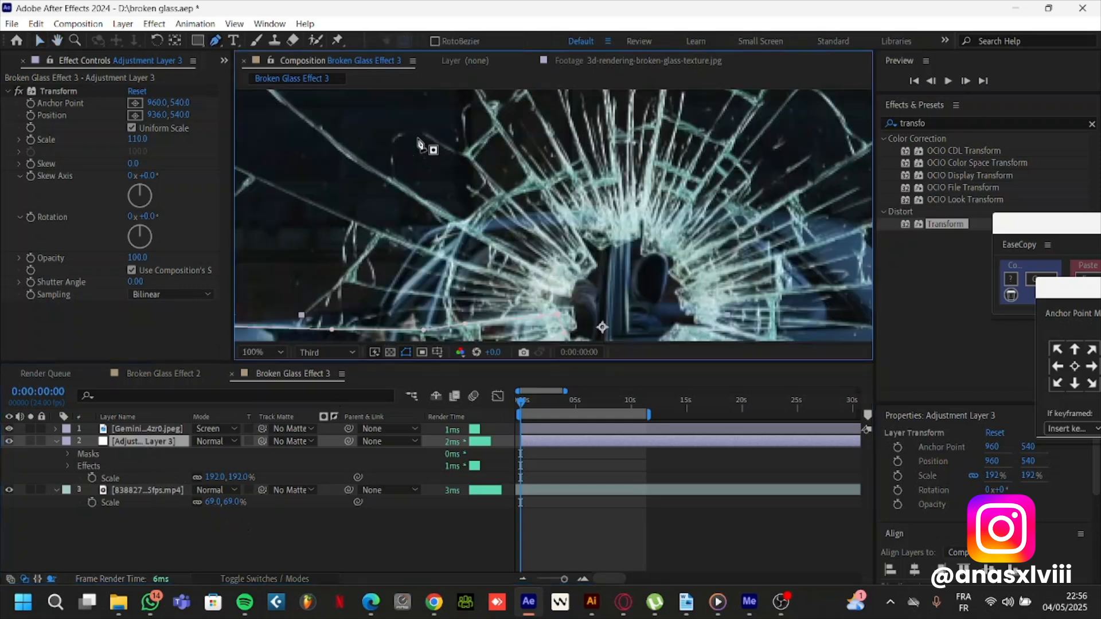
pyautogui.press('g')
pyautogui.click(433, 175)
pyautogui.moveTo(535, 229); pyautogui.dragTo(462, 197)
pyautogui.click(464, 197)
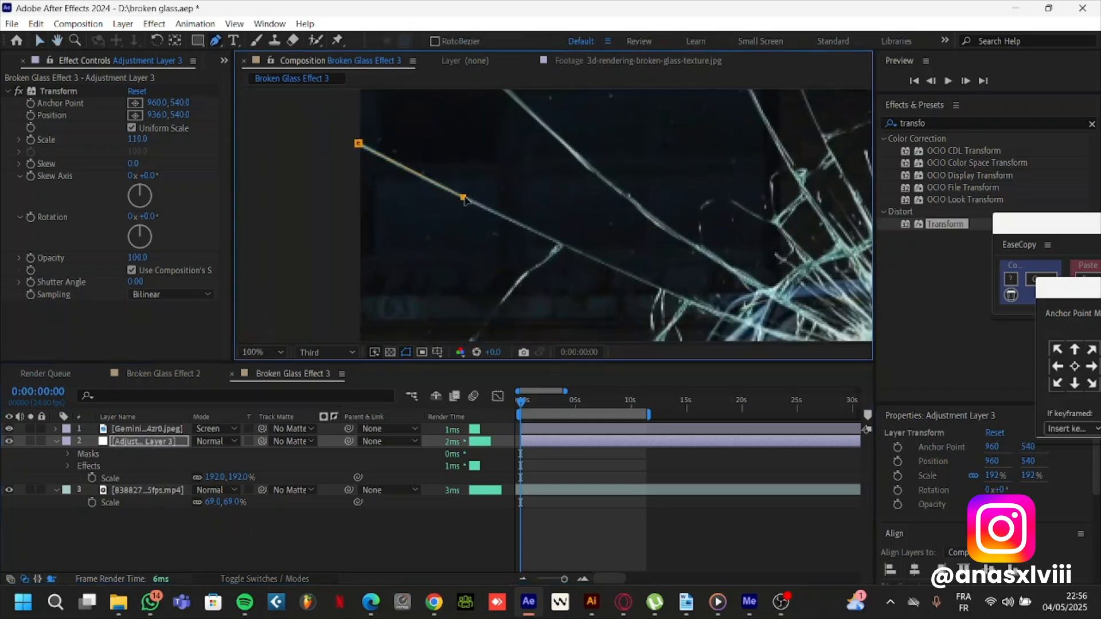
pyautogui.click(534, 232)
pyautogui.moveTo(769, 324); pyautogui.dragTo(674, 268)
pyautogui.click(567, 226)
pyautogui.click(621, 217)
pyautogui.click(545, 146)
pyautogui.click(392, 137)
pyautogui.click(391, 189)
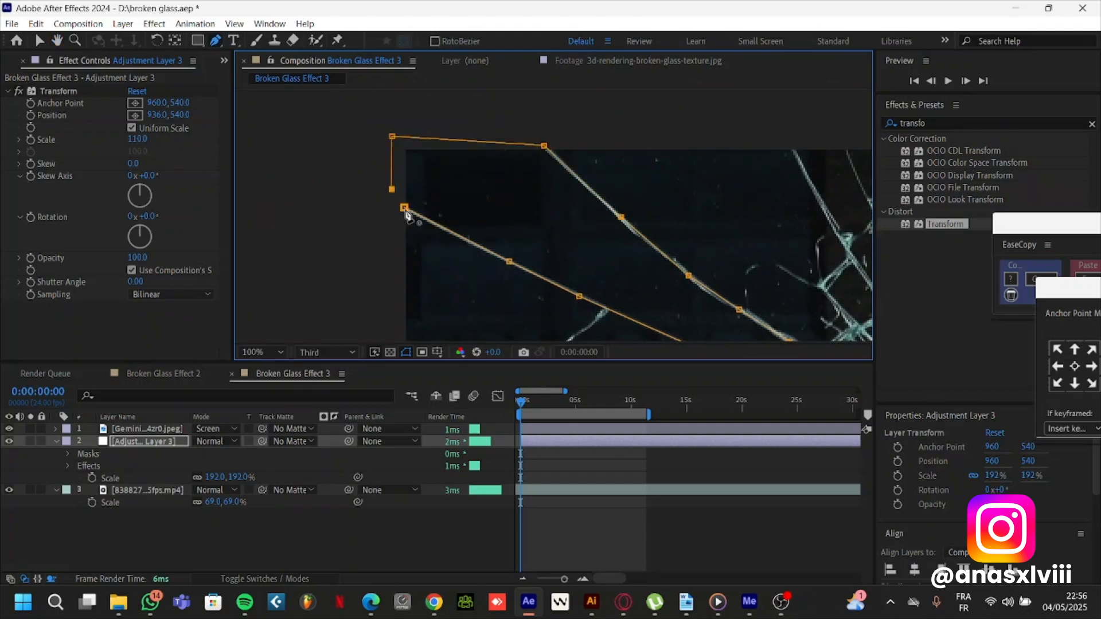
pyautogui.click(404, 207)
pyautogui.scroll(-1, 521, 251)
pyautogui.moveTo(561, 247); pyautogui.dragTo(487, 188)
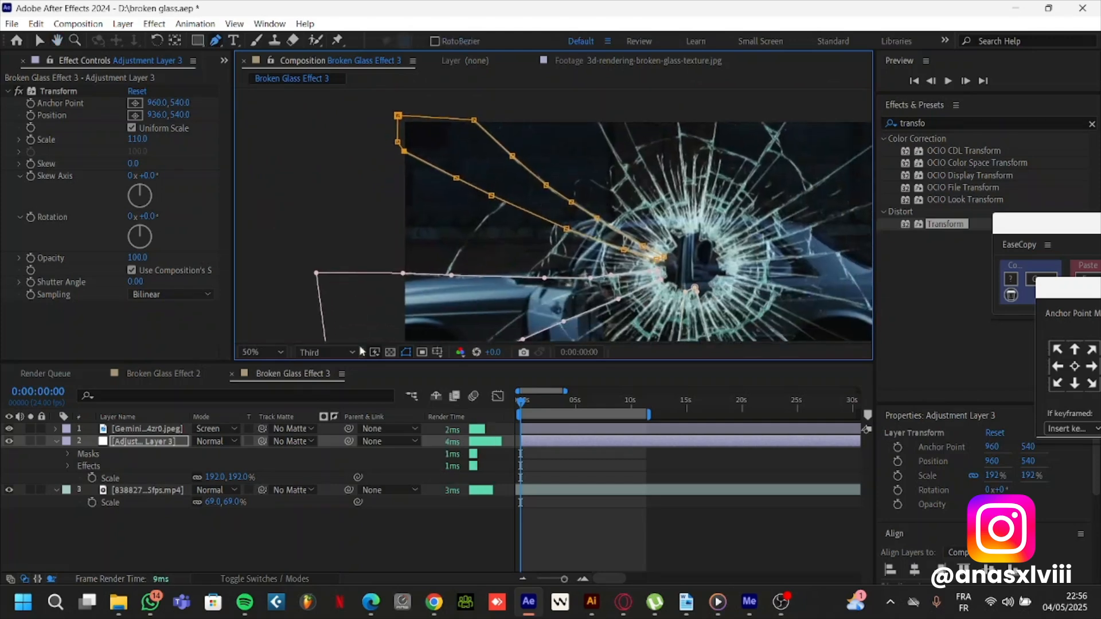
# Duplicate the masked adjustment layer and reveal the mask paths of the upper copy
pyautogui.click(244, 532)
pyautogui.click(147, 443)
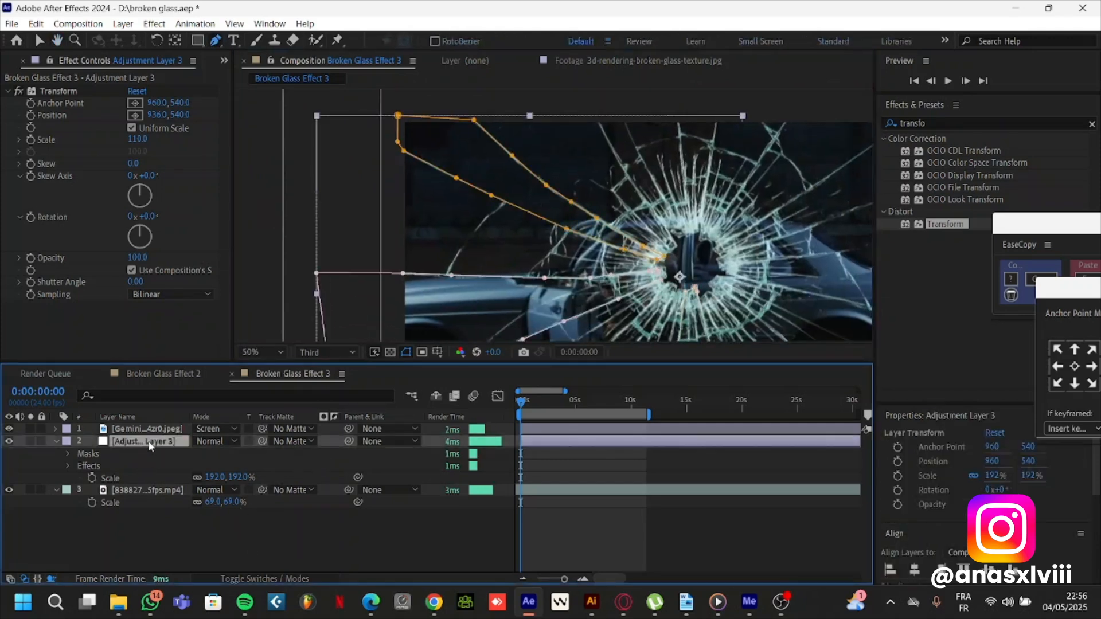
pyautogui.moveTo(585, 217); pyautogui.dragTo(449, 156)
pyautogui.hotkey('ctrl', 'd')
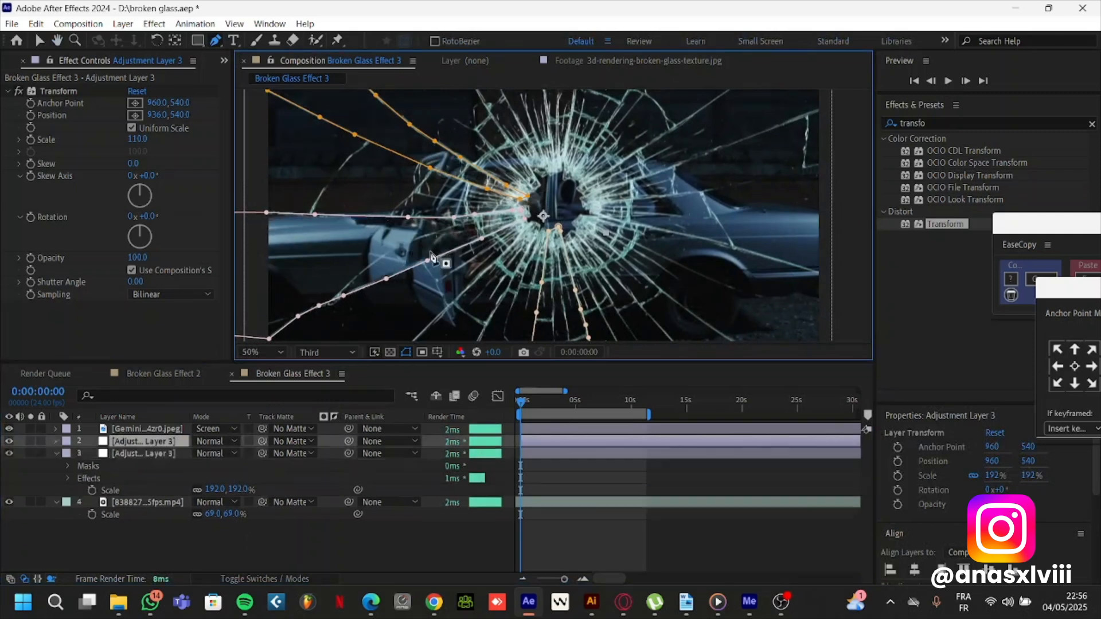
pyautogui.click(141, 443)
pyautogui.press('m')
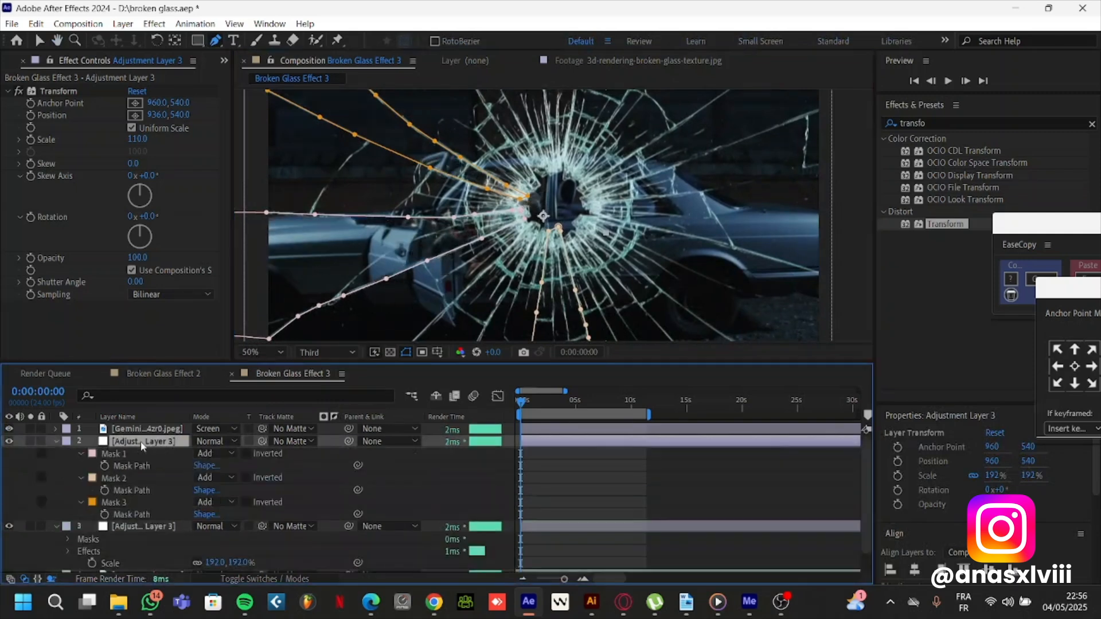
# Delete all three masks from the upper adjustment layer copy and set its Transform scale to 125
pyautogui.click(129, 453)
pyautogui.keyDown('shift'); pyautogui.click(114, 503); pyautogui.keyUp('shift')
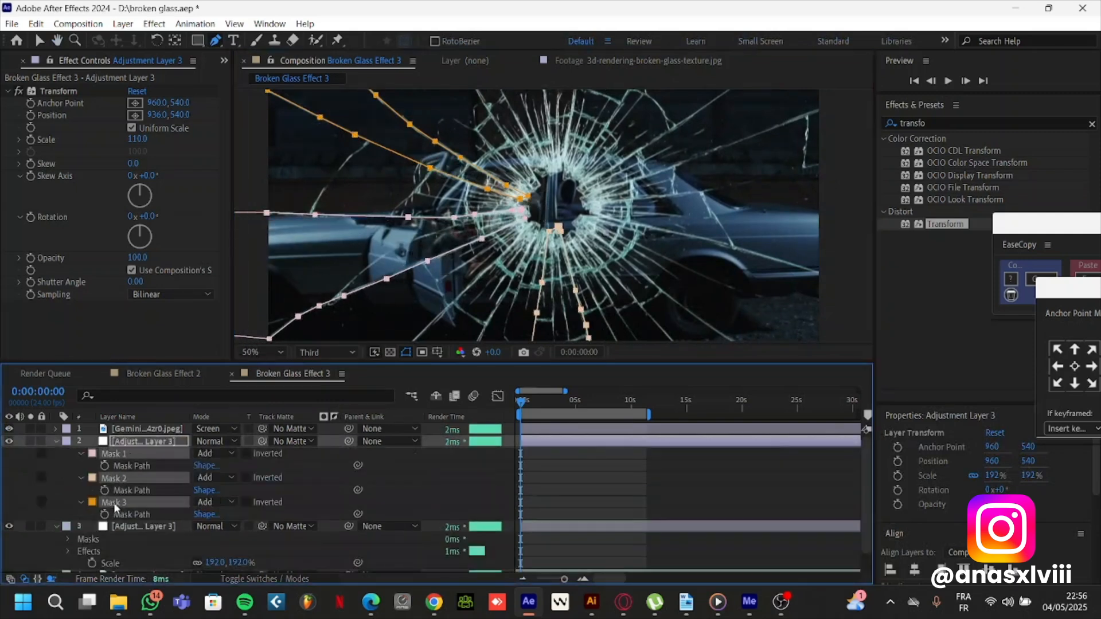
pyautogui.press('Delete')
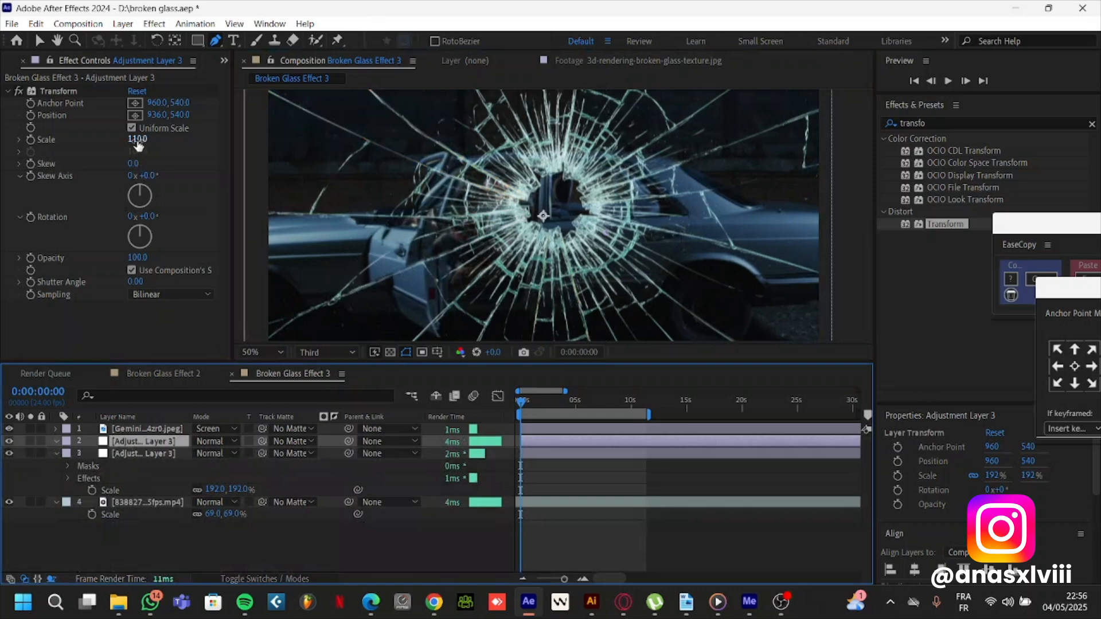
pyautogui.moveTo(138, 144); pyautogui.dragTo(147, 140)
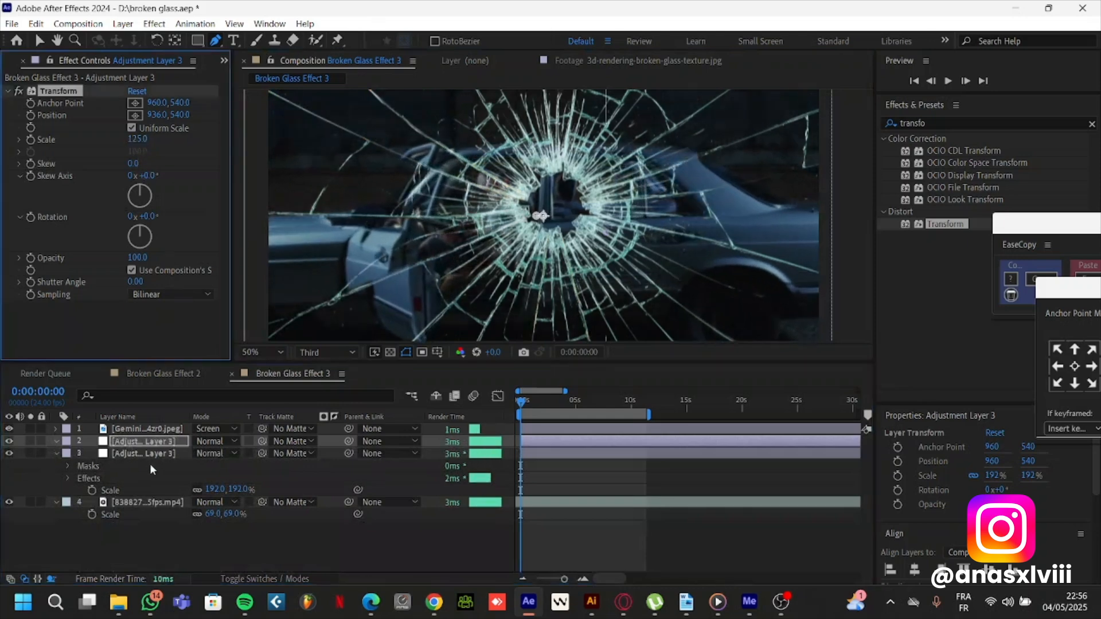
# Draw a closed mask on the upper adjustment layer around the shard running from just below the bullet hole to the frame's lower edge
pyautogui.click(164, 442)
pyautogui.moveTo(628, 272); pyautogui.dragTo(548, 185)
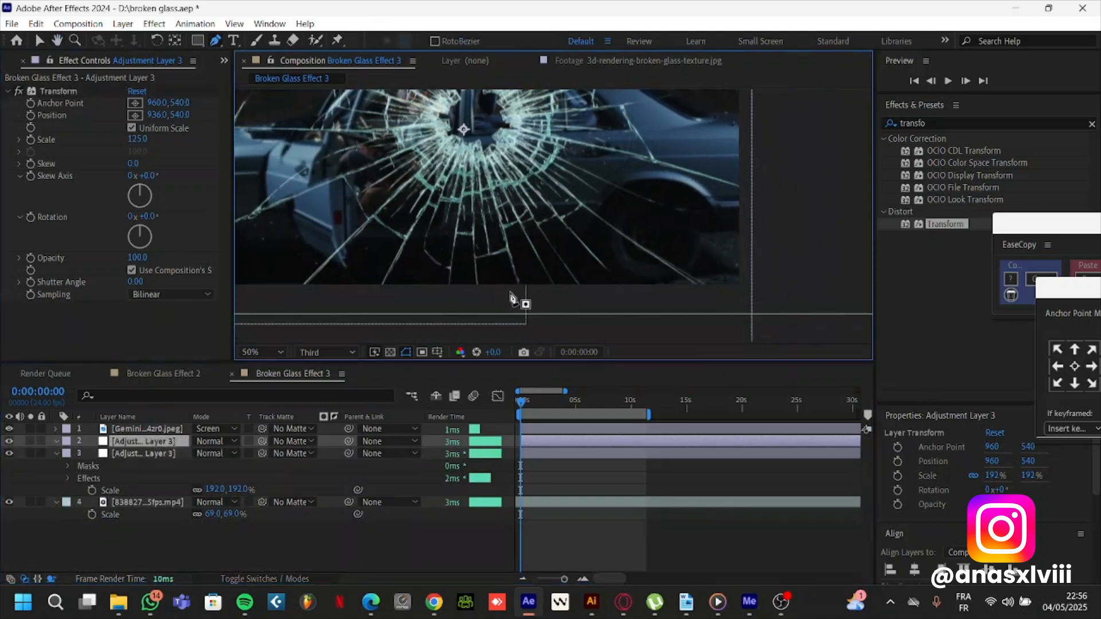
pyautogui.scroll(2, 522, 299)
pyautogui.click(512, 229)
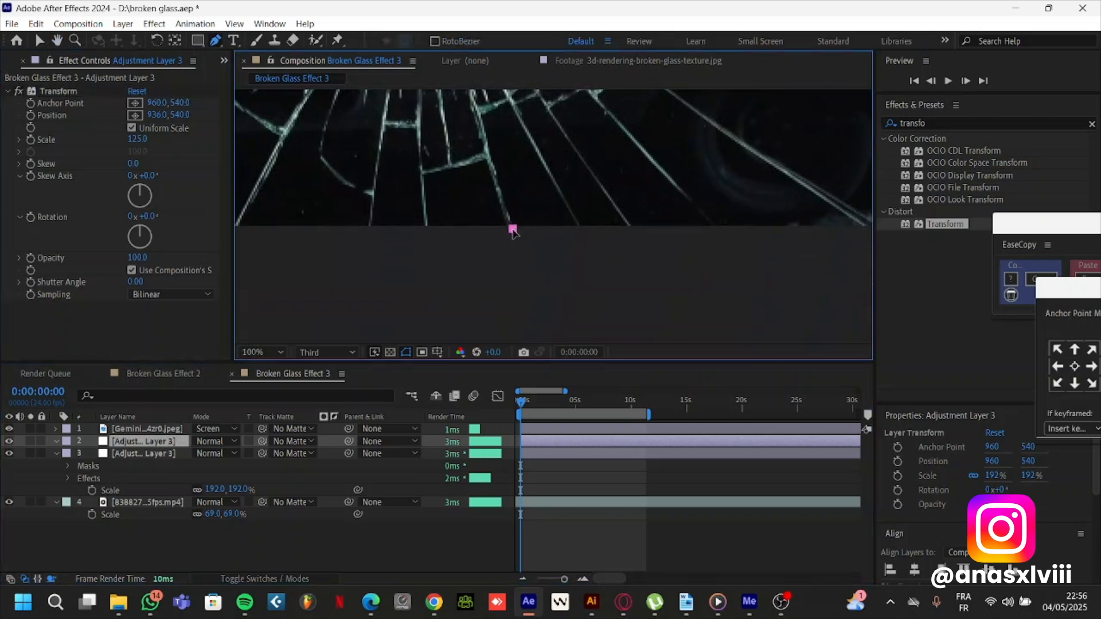
pyautogui.moveTo(513, 230); pyautogui.dragTo(568, 318)
pyautogui.click(546, 251)
pyautogui.click(529, 186)
pyautogui.moveTo(529, 186); pyautogui.dragTo(589, 241)
pyautogui.click(558, 137)
pyautogui.moveTo(559, 138); pyautogui.dragTo(468, 141)
pyautogui.click(618, 244)
pyautogui.moveTo(712, 328); pyautogui.dragTo(488, 250)
pyautogui.click(599, 274)
pyautogui.click(566, 309)
pyautogui.click(398, 275)
# Draw a second closed mask on the same adjustment layer around the shard between the bullet hole and the frame's upper-right corner
pyautogui.scroll(-1, 567, 239)
pyautogui.click(489, 255)
pyautogui.click(582, 232)
pyautogui.moveTo(720, 181); pyautogui.dragTo(619, 182)
pyautogui.click(437, 249)
pyautogui.click(602, 252)
pyautogui.click(617, 160)
pyautogui.click(542, 133)
pyautogui.moveTo(531, 232); pyautogui.dragTo(702, 104)
pyautogui.click(518, 243)
pyautogui.scroll(-3, 531, 244)
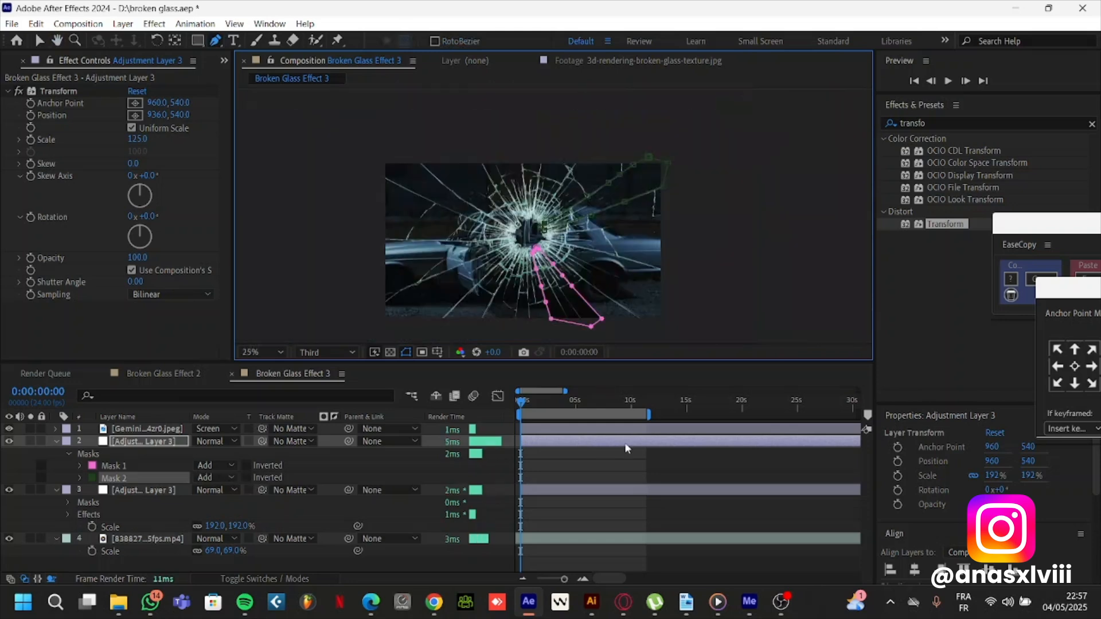
# Examine the effects on Adjustment Layer 2 in the Broken Glass Effect 2 composition
pyautogui.click(159, 518)
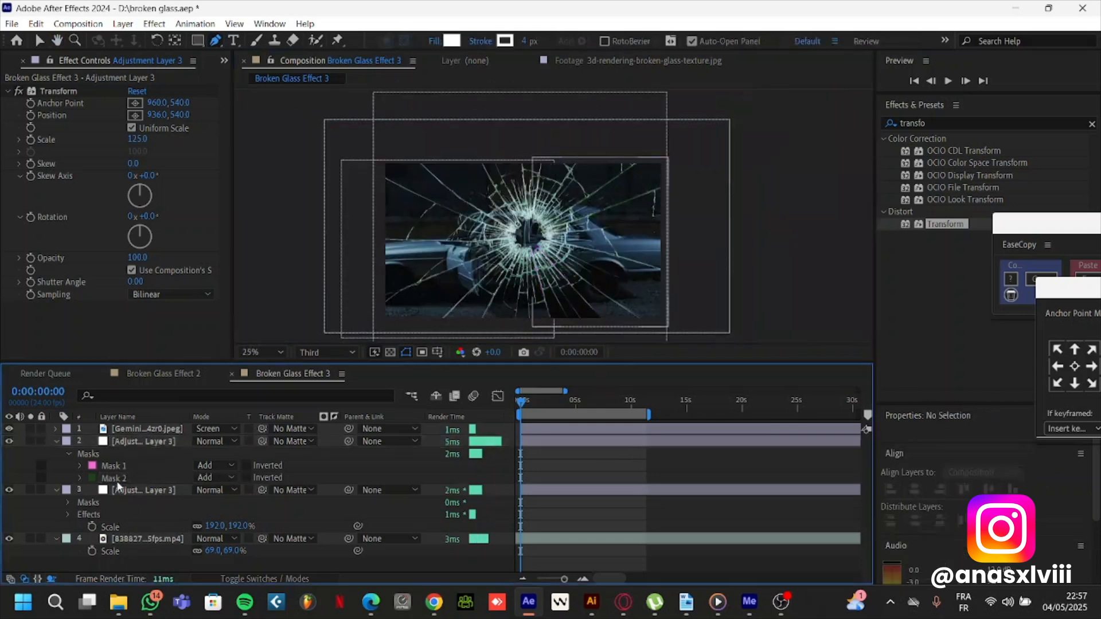
pyautogui.click(164, 374)
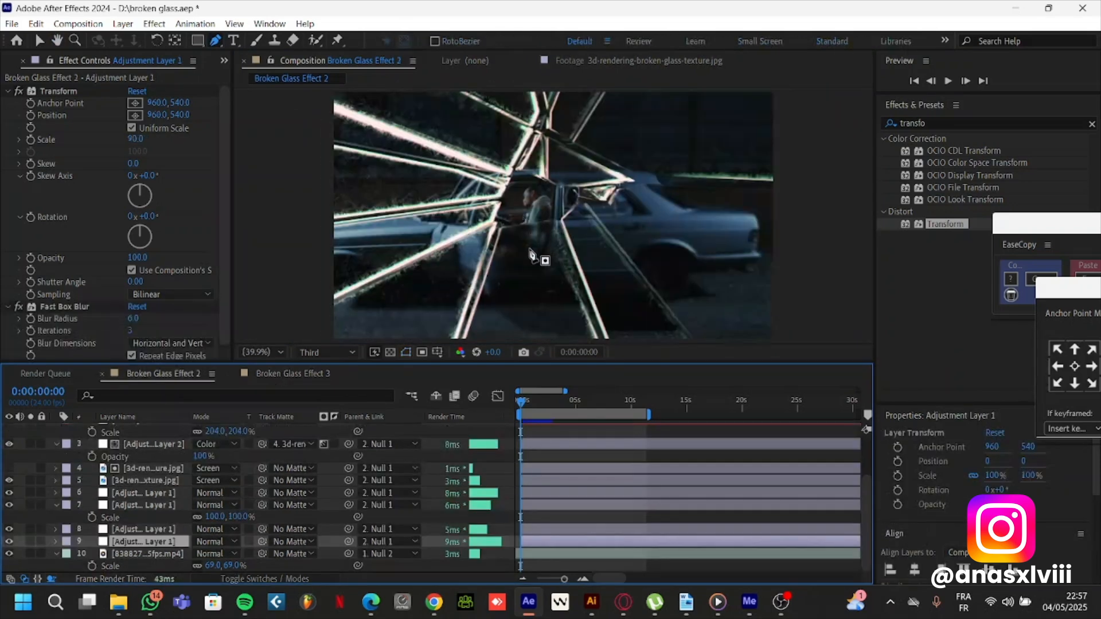
pyautogui.click(39, 41)
pyautogui.scroll(3, 427, 218)
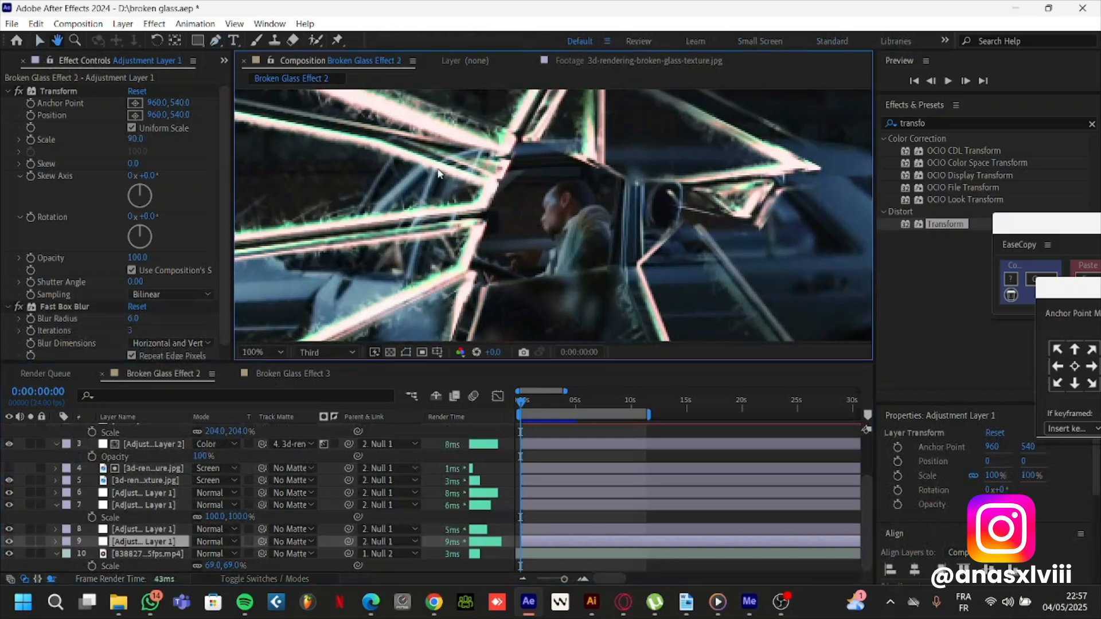
pyautogui.scroll(3, 159, 482)
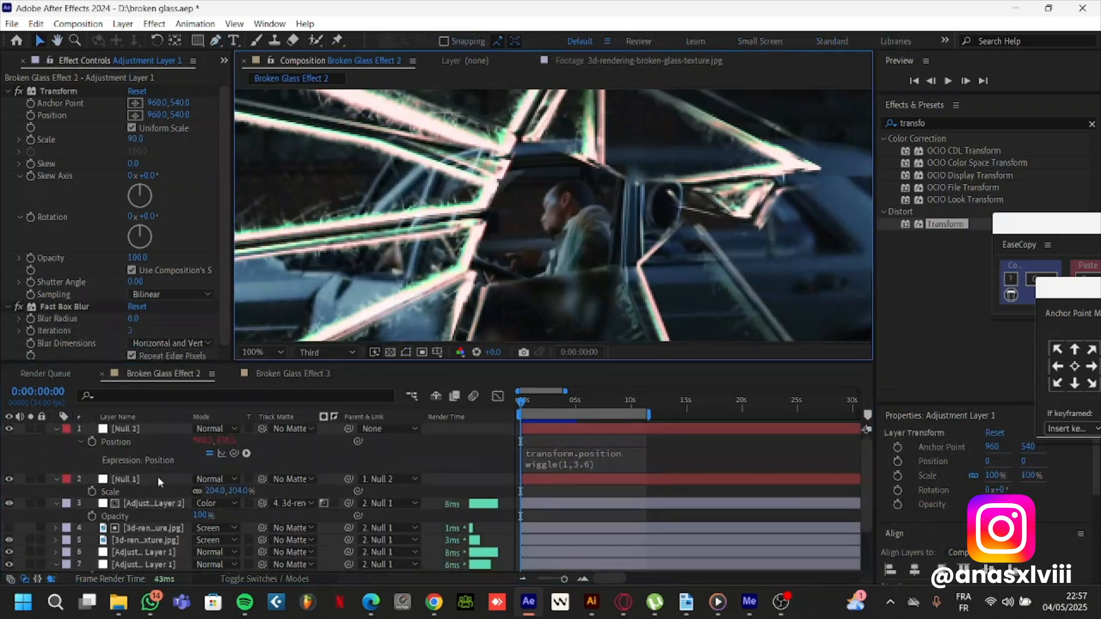
pyautogui.click(137, 503)
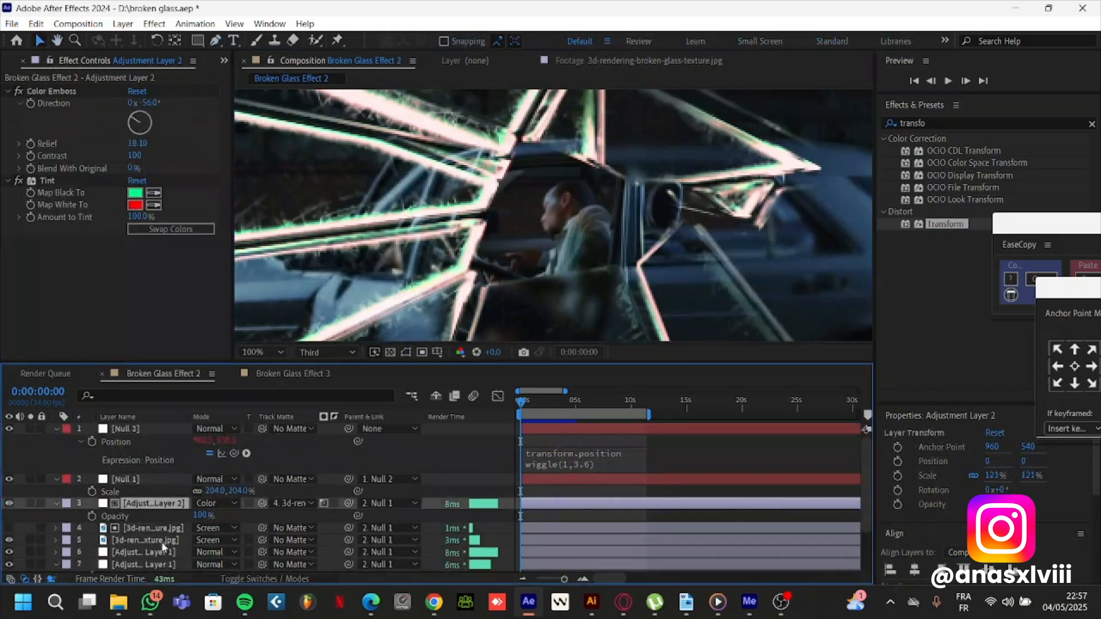
# Return to the Broken Glass Effect 3 composition and add a new adjustment layer above all others
pyautogui.click(298, 373)
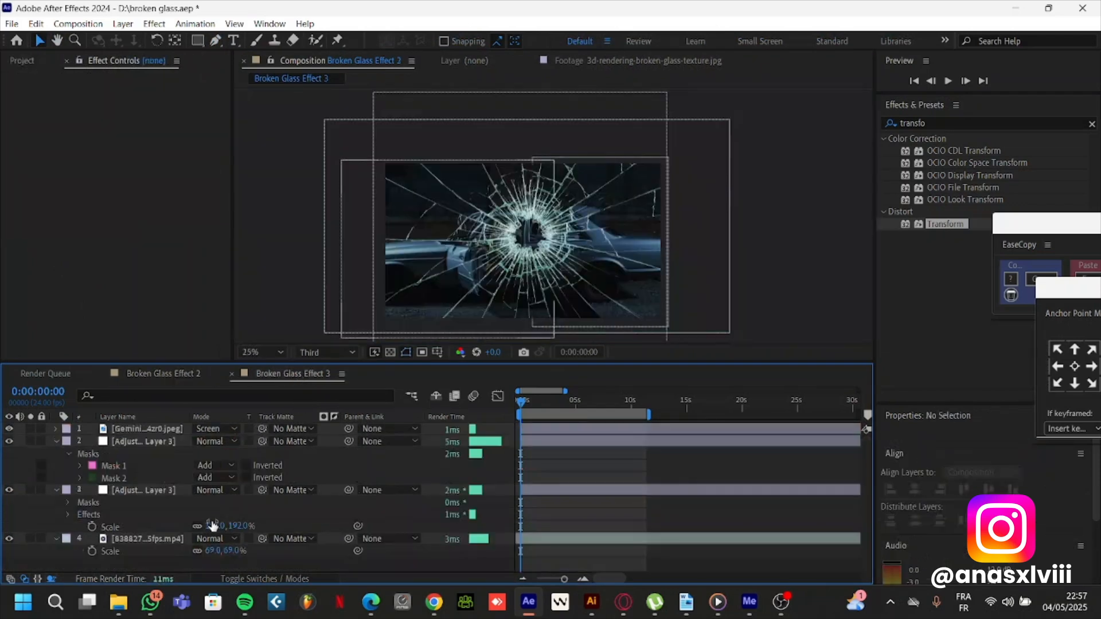
pyautogui.rightClick(319, 567)
pyautogui.moveTo(372, 398)
pyautogui.click(545, 510)
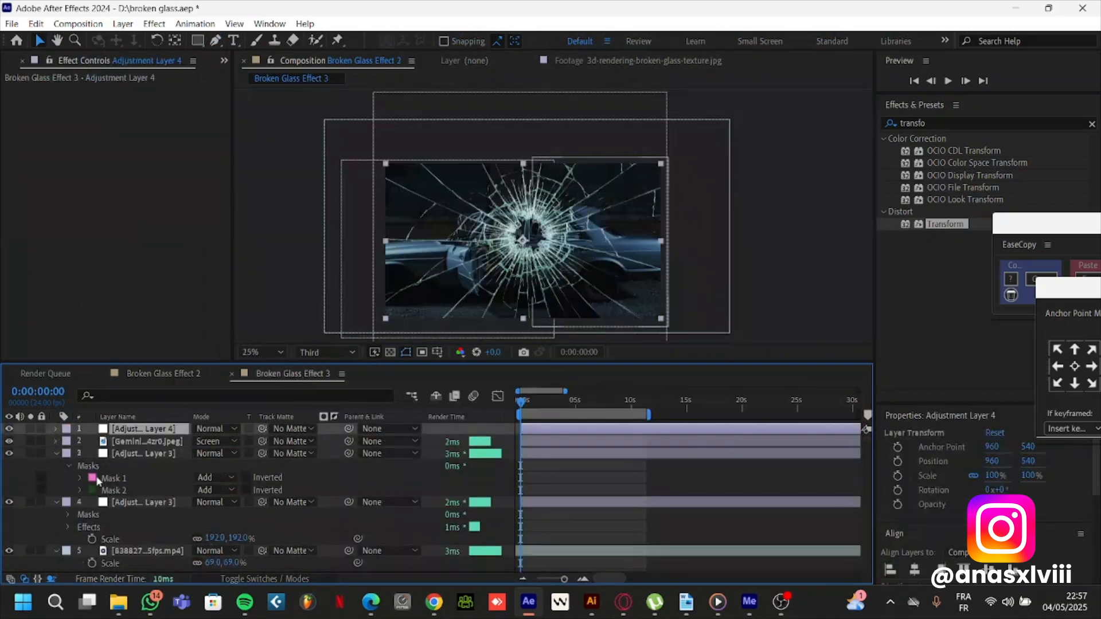
# Duplicate the cracked-glass image layer, hide the upper copy and apply the Curves effect to it
pyautogui.click(138, 442)
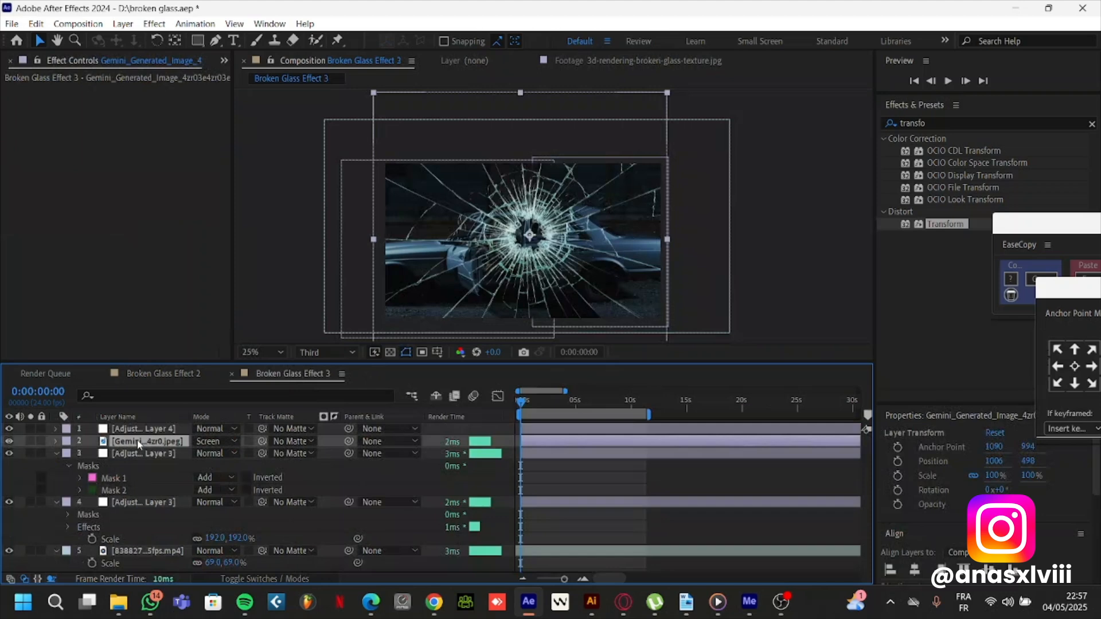
pyautogui.hotkey('ctrl', 'd')
pyautogui.click(8, 441)
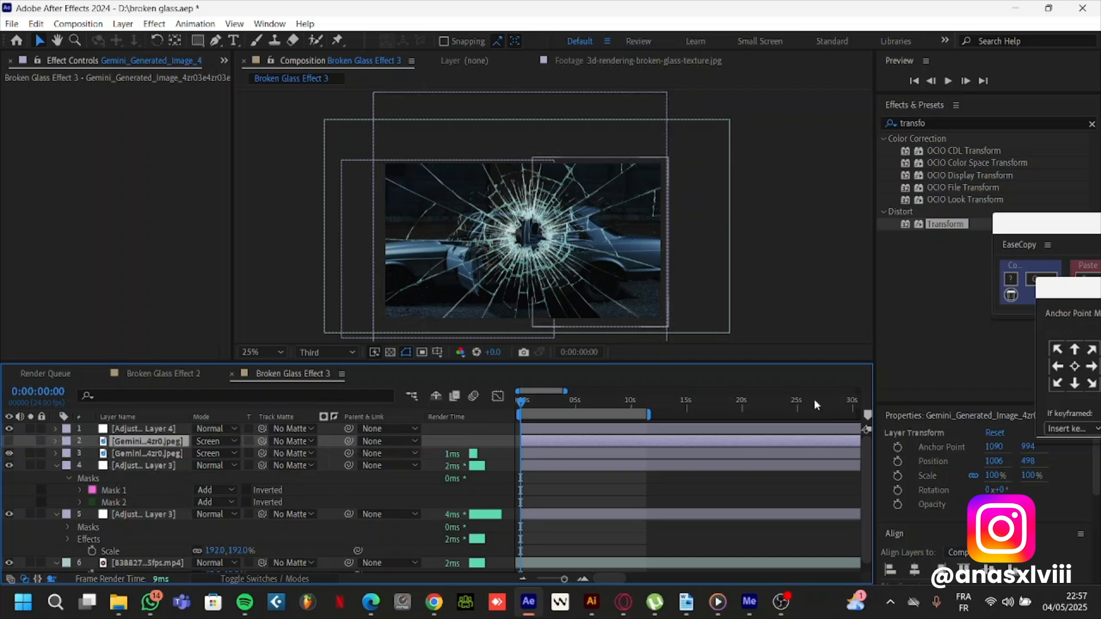
pyautogui.click(921, 124)
pyautogui.write('curve')
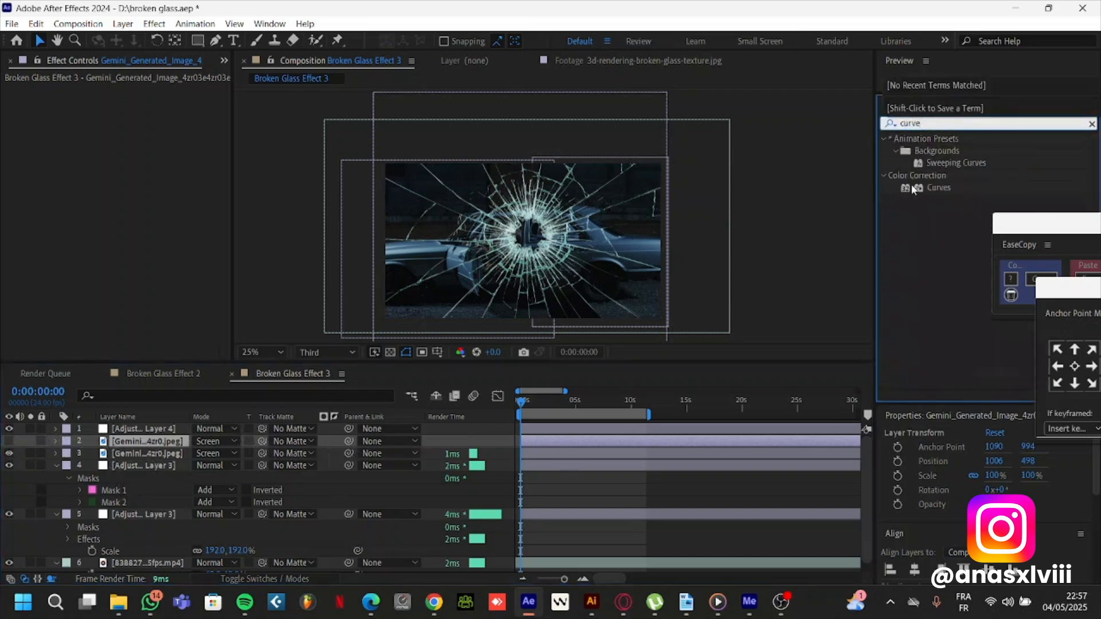
pyautogui.moveTo(921, 188); pyautogui.dragTo(163, 442)
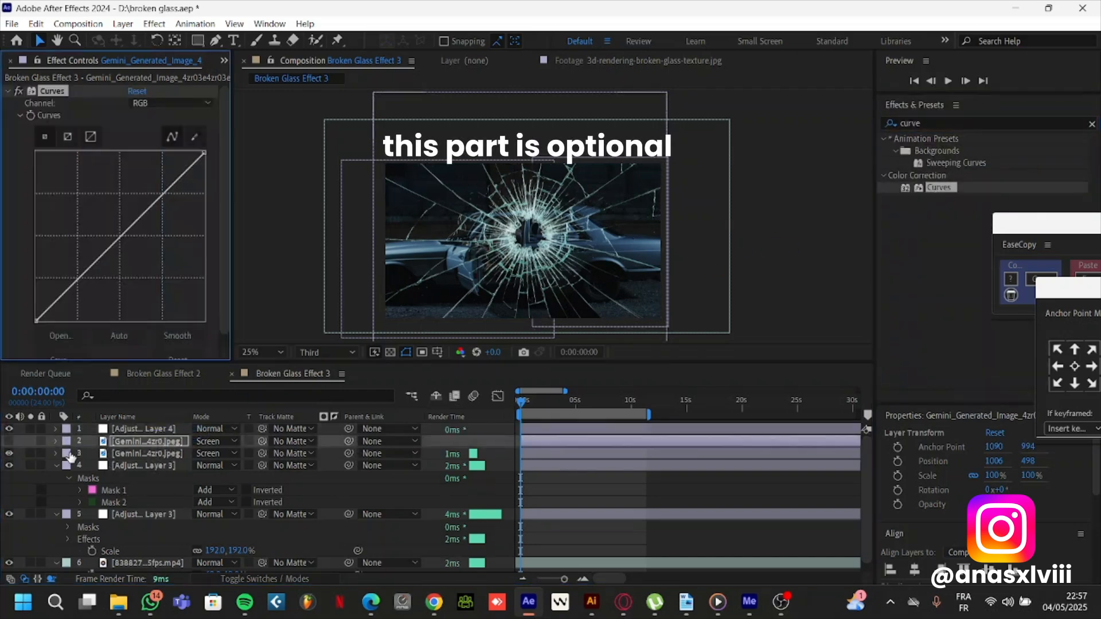
# Show the upper cracked-glass copy instead of the lower one and bend its RGB curve into a steep S shape with strongly raised highlights
pyautogui.click(9, 454)
pyautogui.click(9, 441)
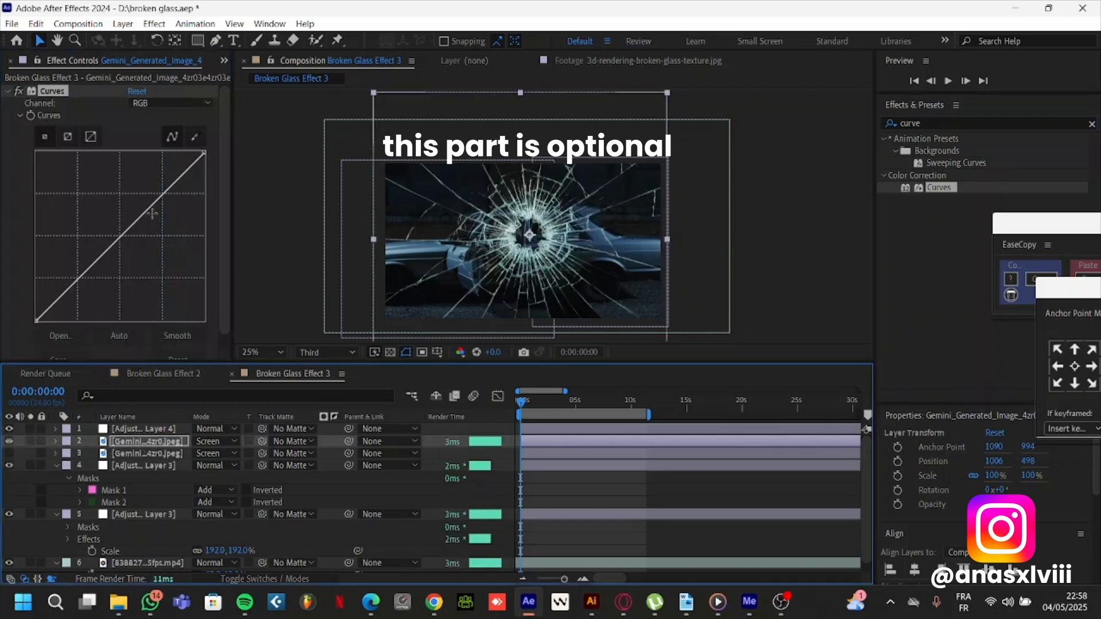
pyautogui.moveTo(172, 180); pyautogui.dragTo(117, 217)
pyautogui.moveTo(139, 173); pyautogui.dragTo(139, 159)
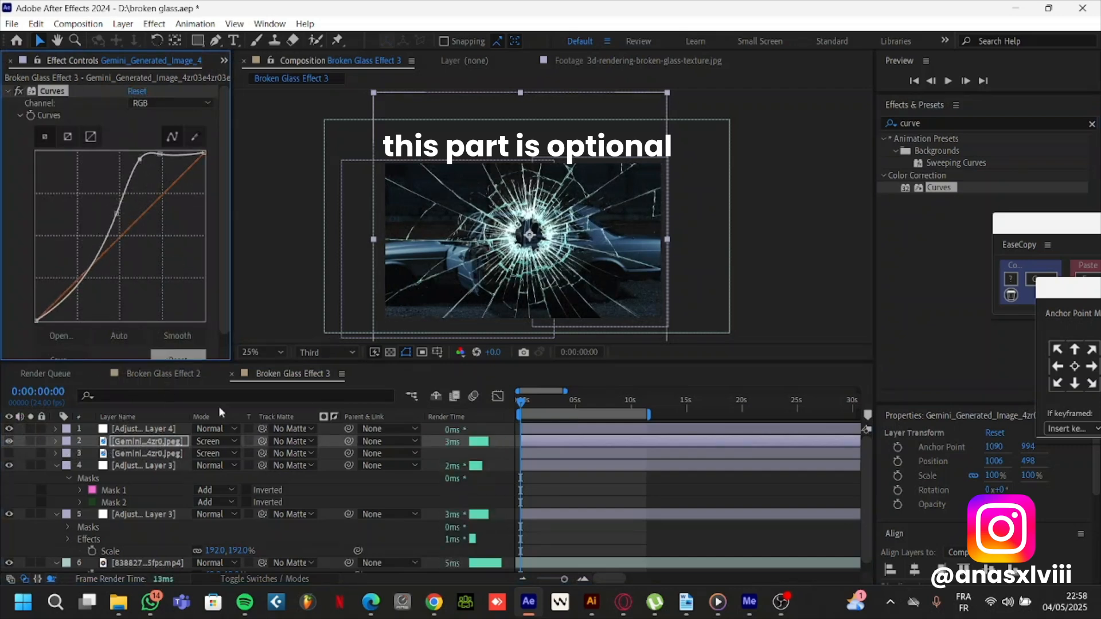
pyautogui.click(8, 91)
pyautogui.click(17, 91)
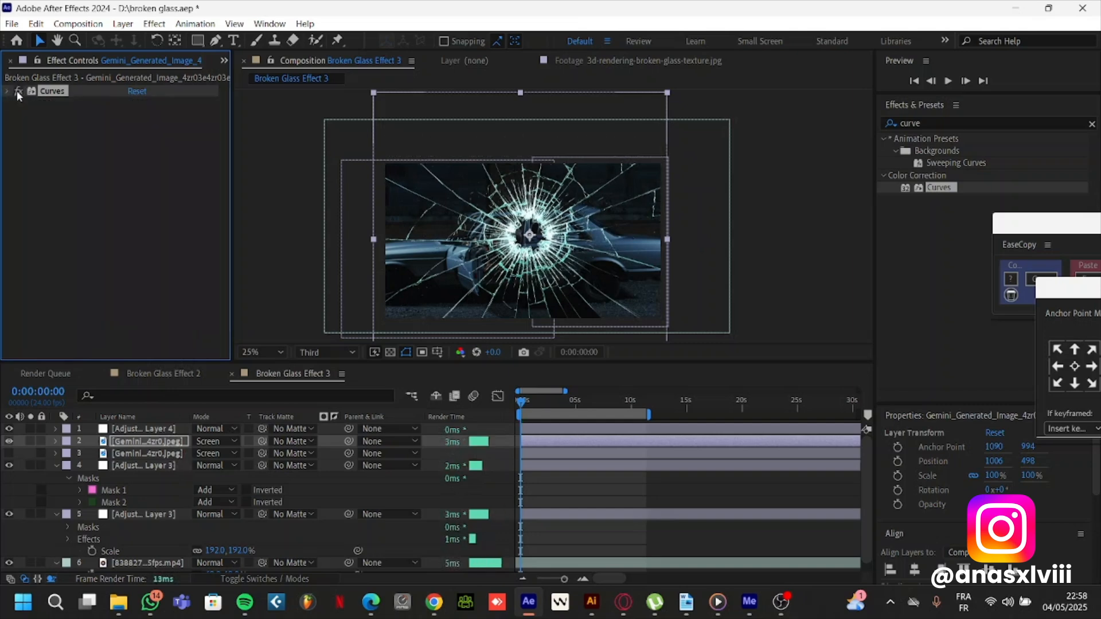
# Apply the Tint effect to the upper cracked-glass copy, below its Curves effect
pyautogui.click(940, 122)
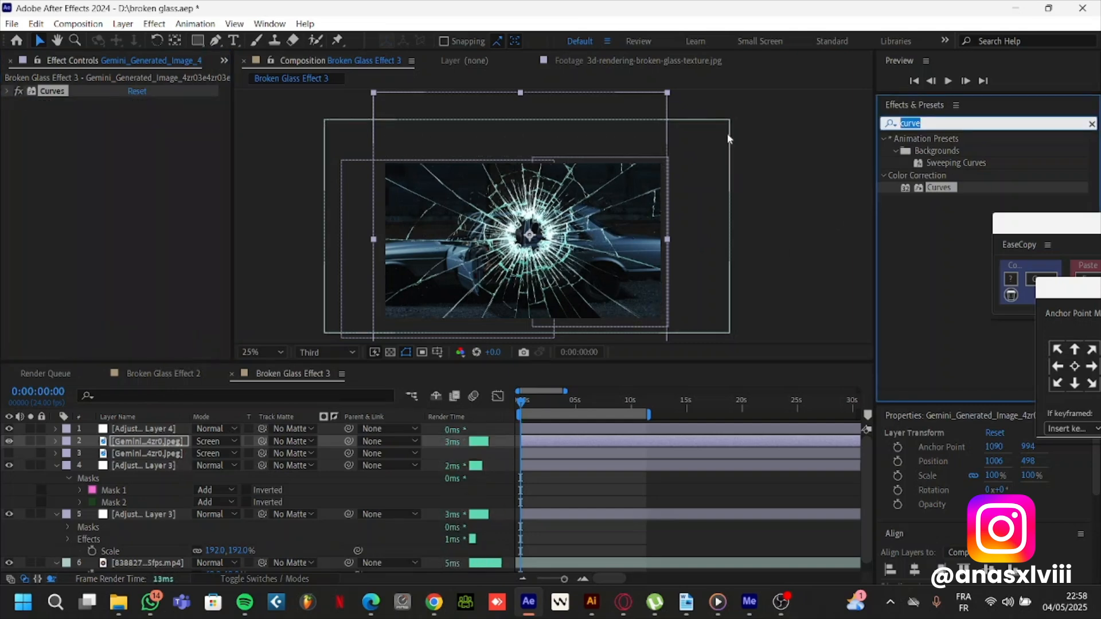
pyautogui.write('tint')
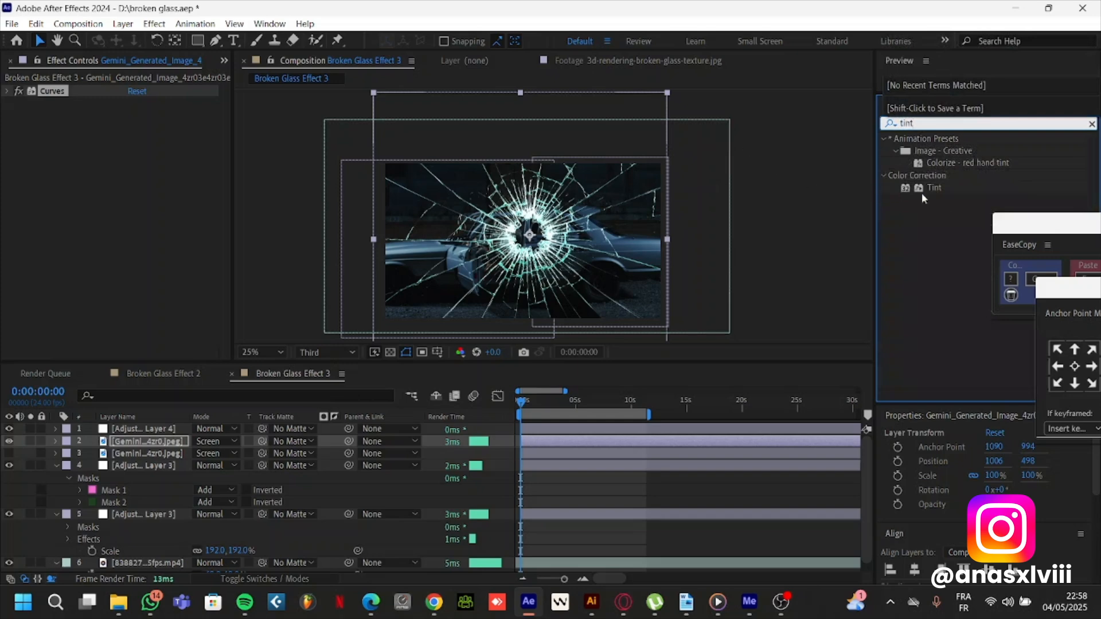
pyautogui.moveTo(921, 189); pyautogui.dragTo(138, 169)
pyautogui.click(135, 116)
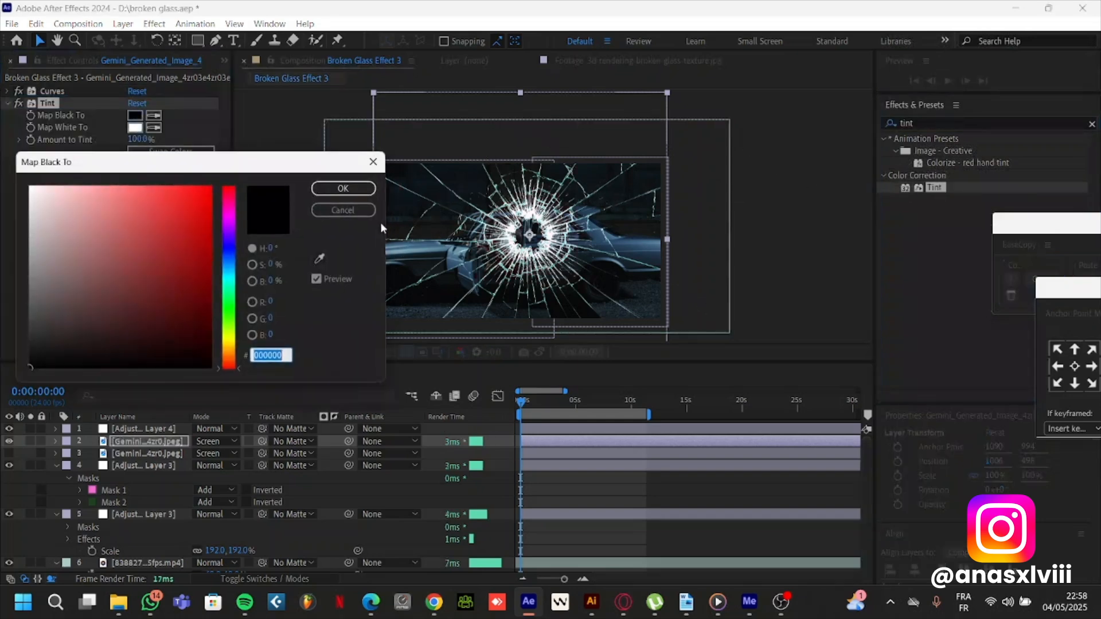
pyautogui.click(30, 192)
pyautogui.moveTo(31, 192); pyautogui.dragTo(150, 288)
pyautogui.click(343, 210)
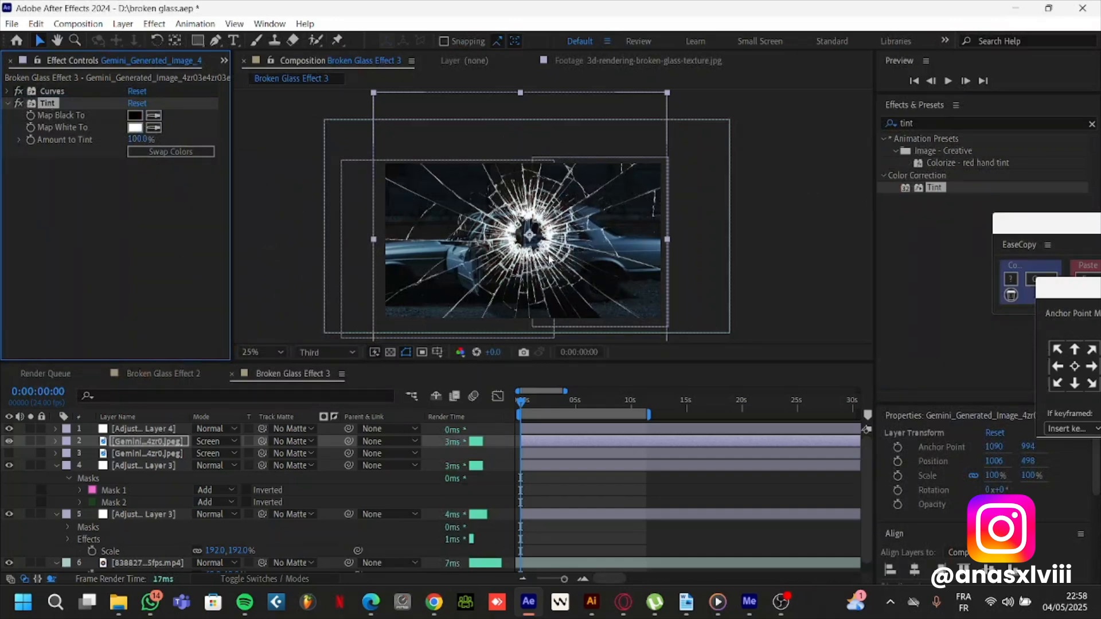
# Use the upper cracked-glass copy as the luma track matte of the top adjustment layer and show the lower cracked-glass layer again
pyautogui.scroll(2, 549, 258)
pyautogui.moveTo(466, 211); pyautogui.dragTo(531, 193)
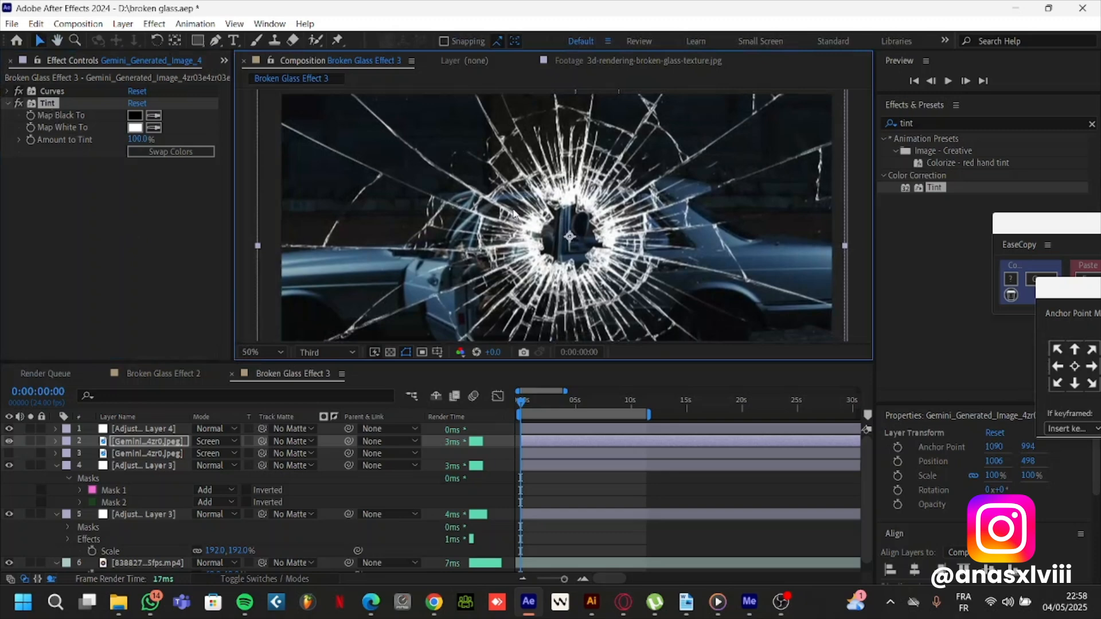
pyautogui.scroll(-2, 513, 214)
pyautogui.click(142, 429)
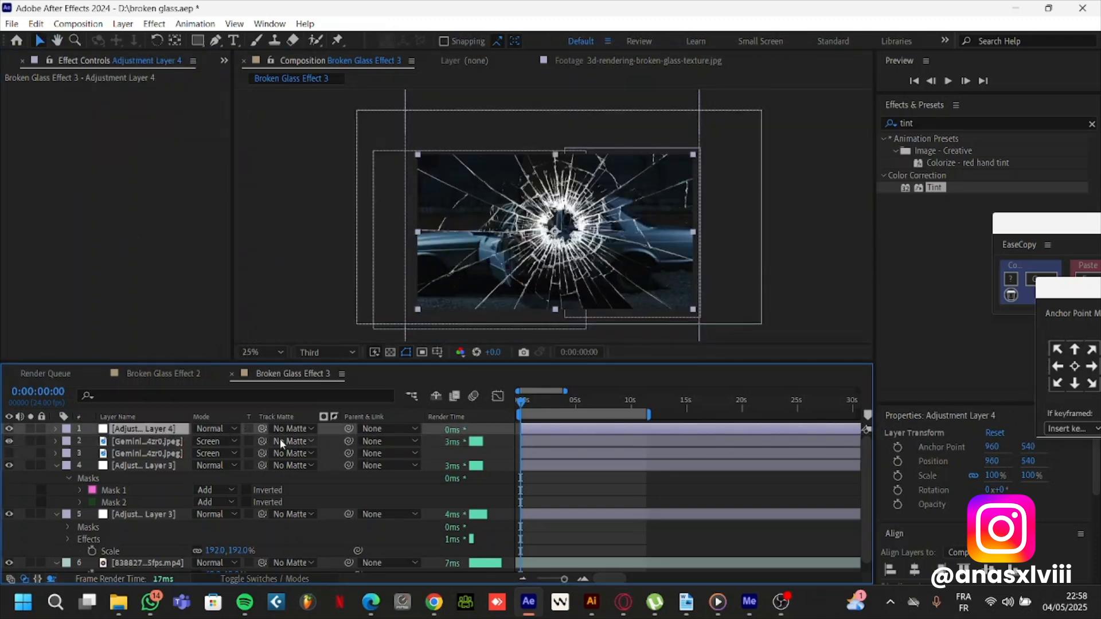
pyautogui.moveTo(262, 430); pyautogui.dragTo(151, 442)
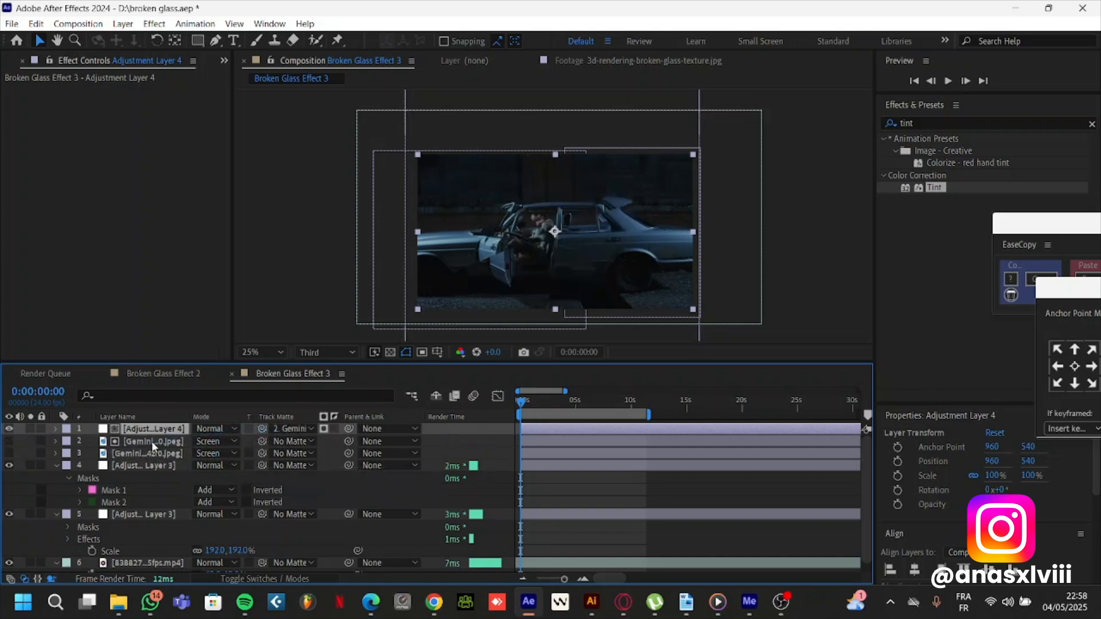
pyautogui.click(324, 430)
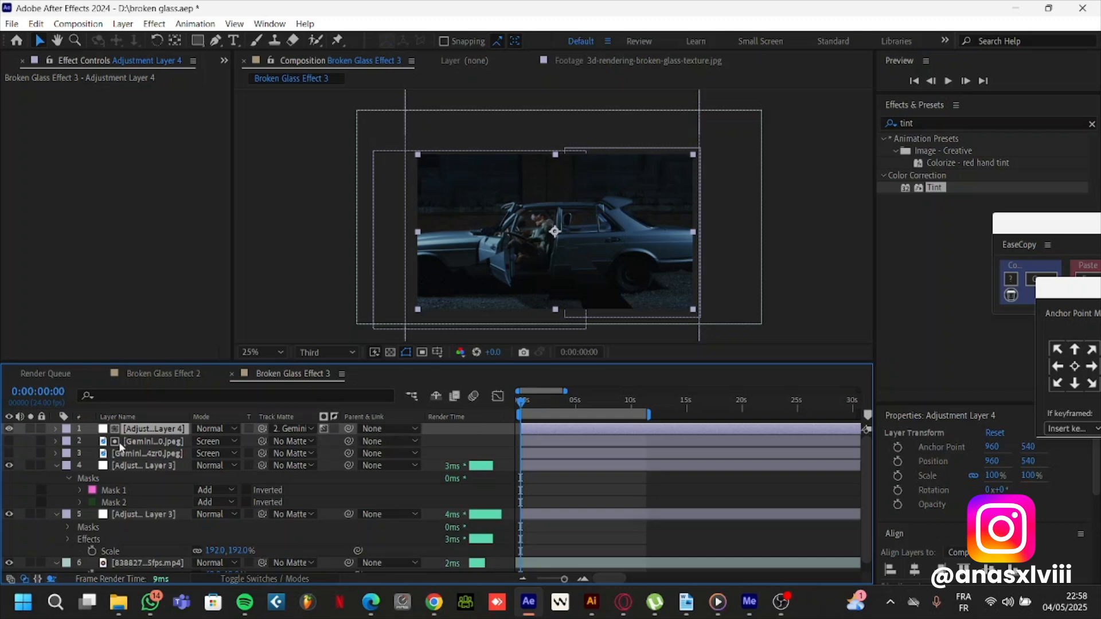
pyautogui.click(9, 453)
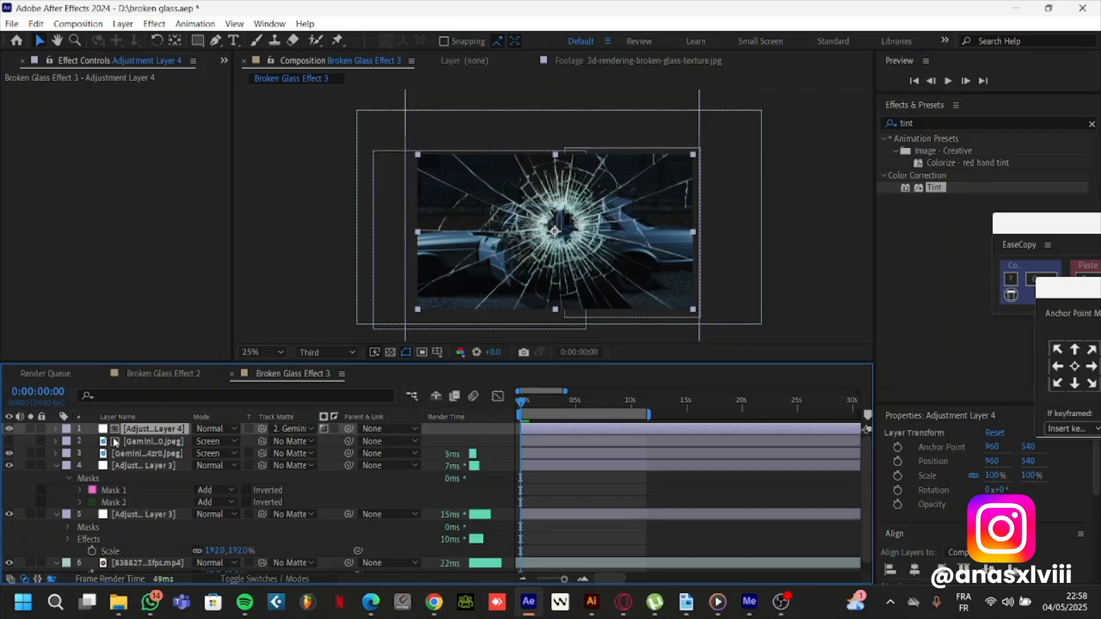
# Apply the Color Emboss effect with default settings to the top adjustment layer
pyautogui.click(141, 441)
pyautogui.click(143, 431)
pyautogui.moveTo(924, 124); pyautogui.dragTo(854, 124)
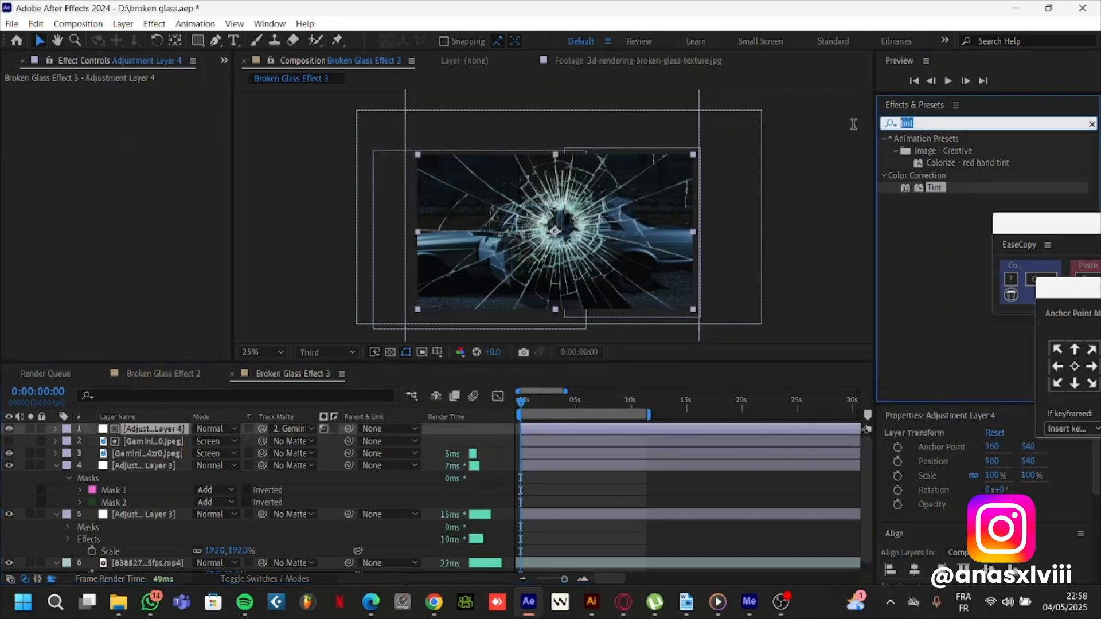
pyautogui.write('color emb')
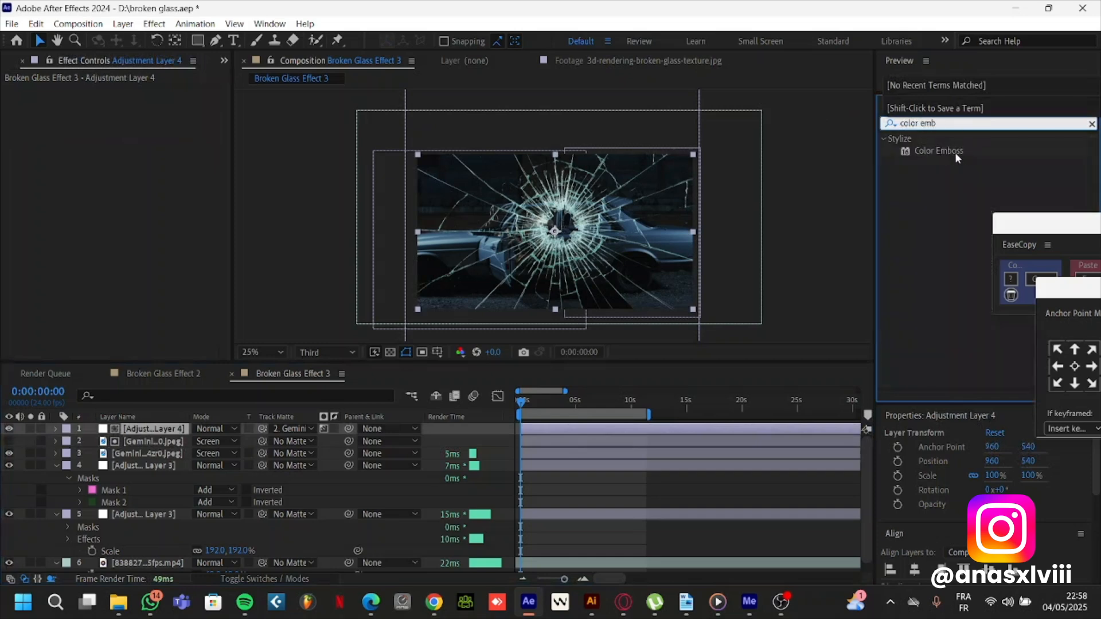
pyautogui.moveTo(938, 151); pyautogui.dragTo(143, 429)
pyautogui.scroll(2, 529, 247)
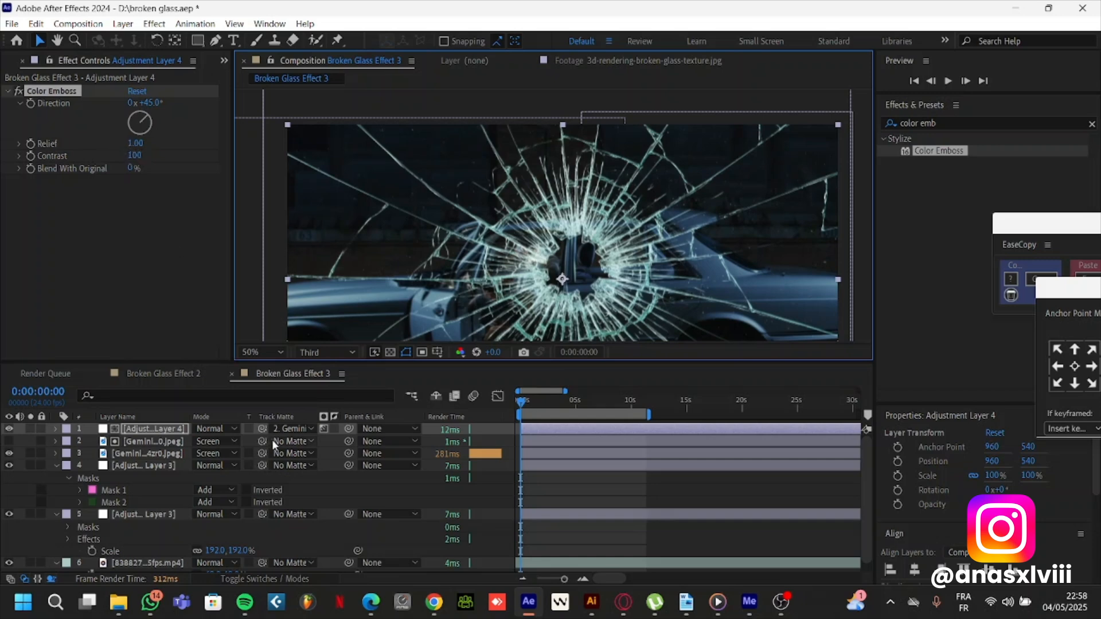
# Replace the top adjustment layer's Color Emboss with the one from Broken Glass Effect 2, using direction -56° and relief 18.10
pyautogui.click(177, 373)
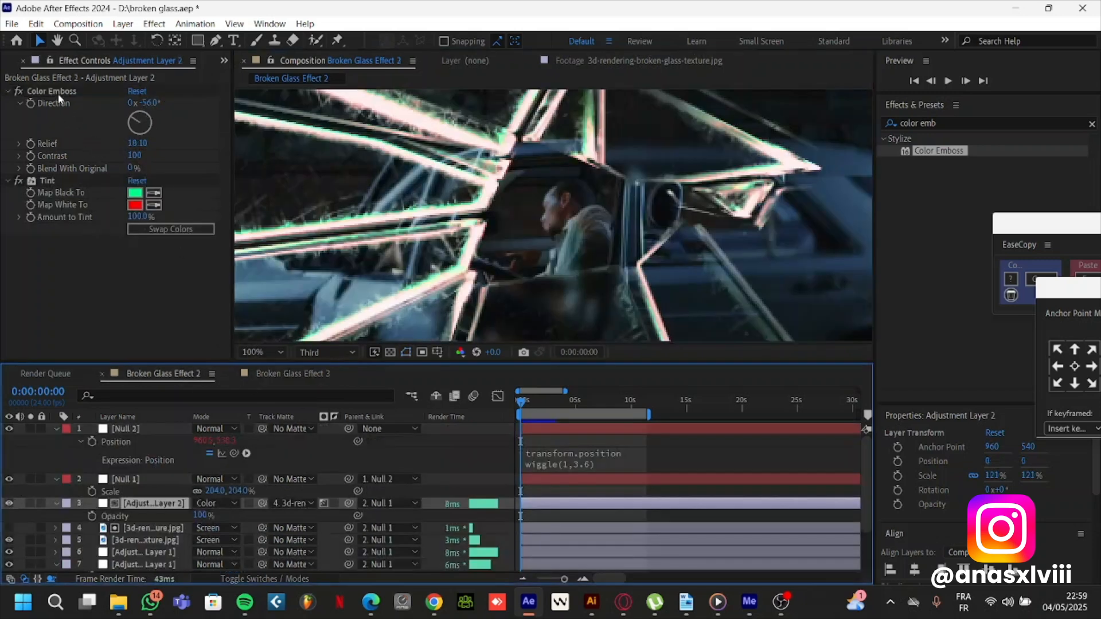
pyautogui.click(58, 94)
pyautogui.press('Delete')
pyautogui.hotkey('ctrl', 'z')
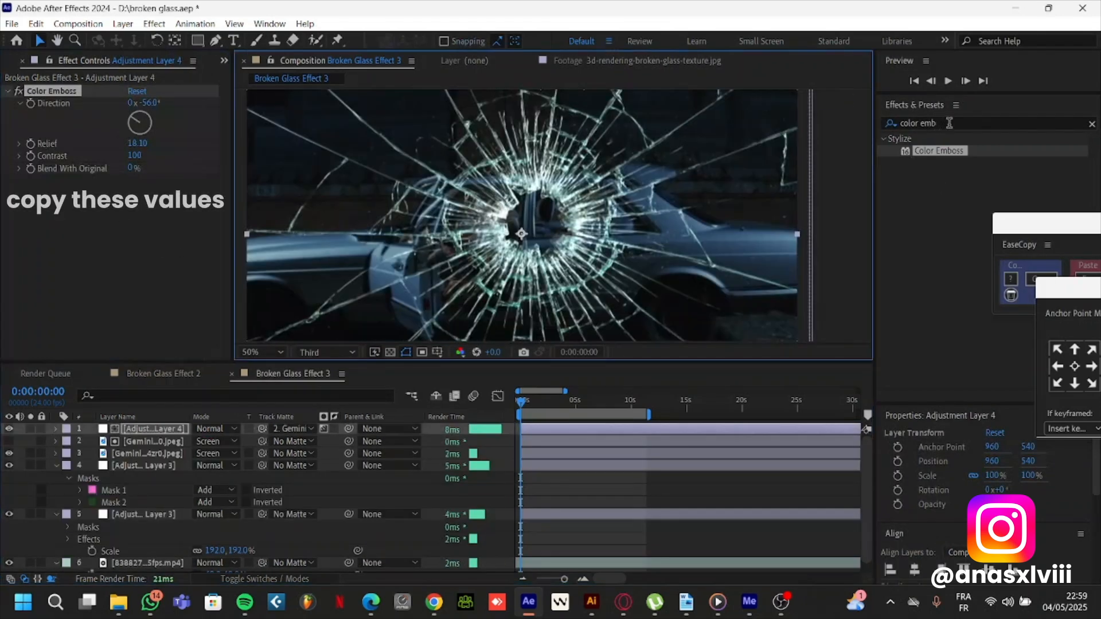
# Apply the Tint effect to the top adjustment layer, below its Color Emboss
pyautogui.click(918, 122)
pyautogui.write('t')
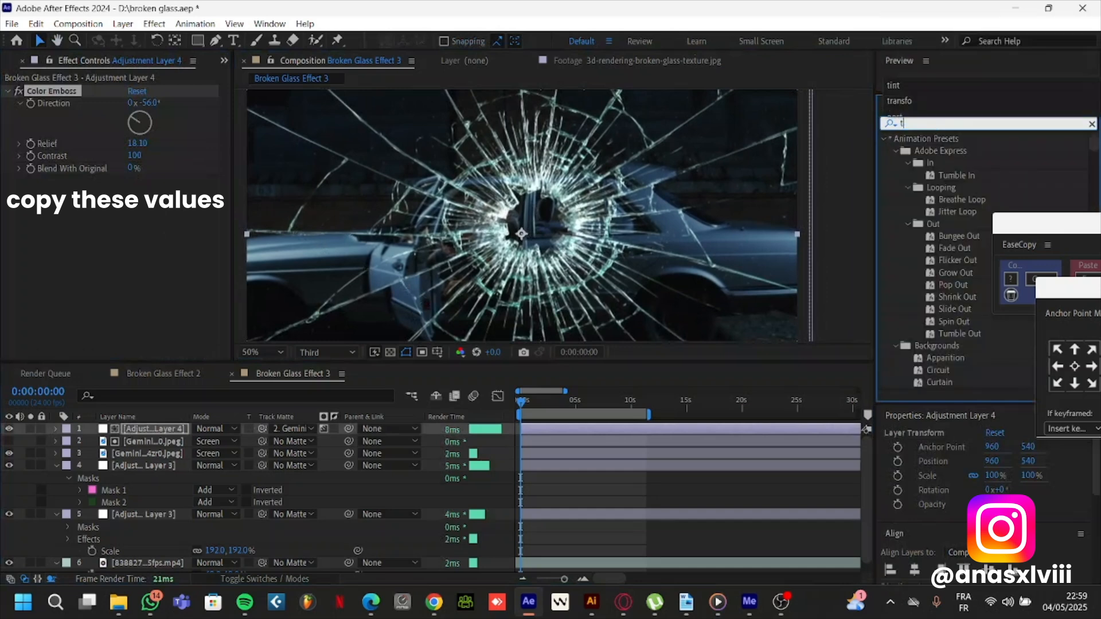
pyautogui.write('int')
pyautogui.moveTo(934, 187); pyautogui.dragTo(157, 211)
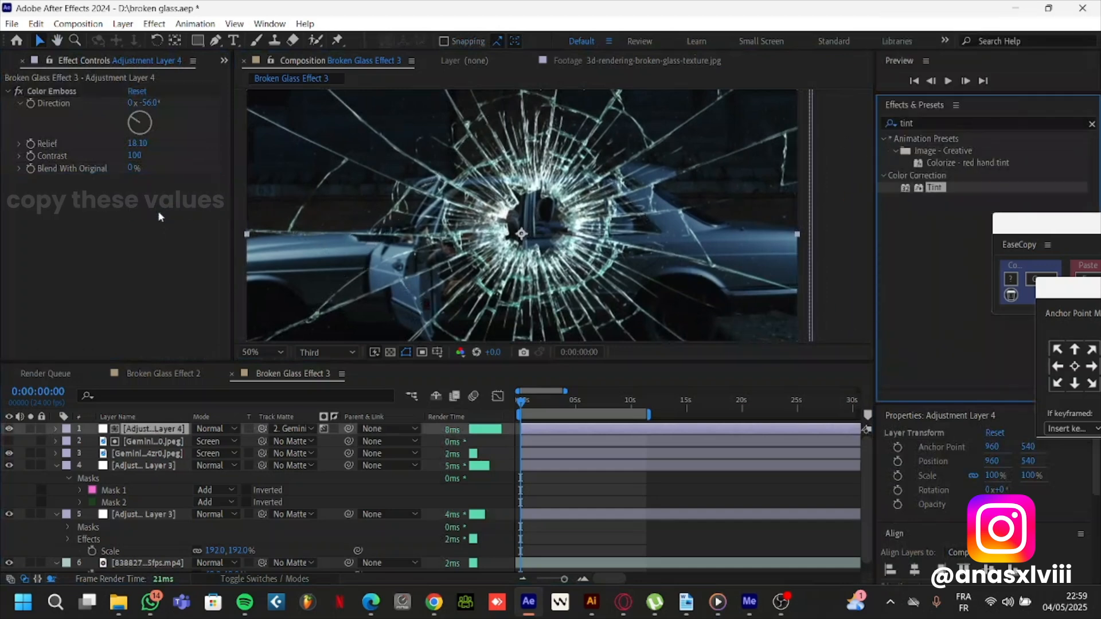
# Set the Tint's Map Black To color to red CD0000
pyautogui.click(136, 192)
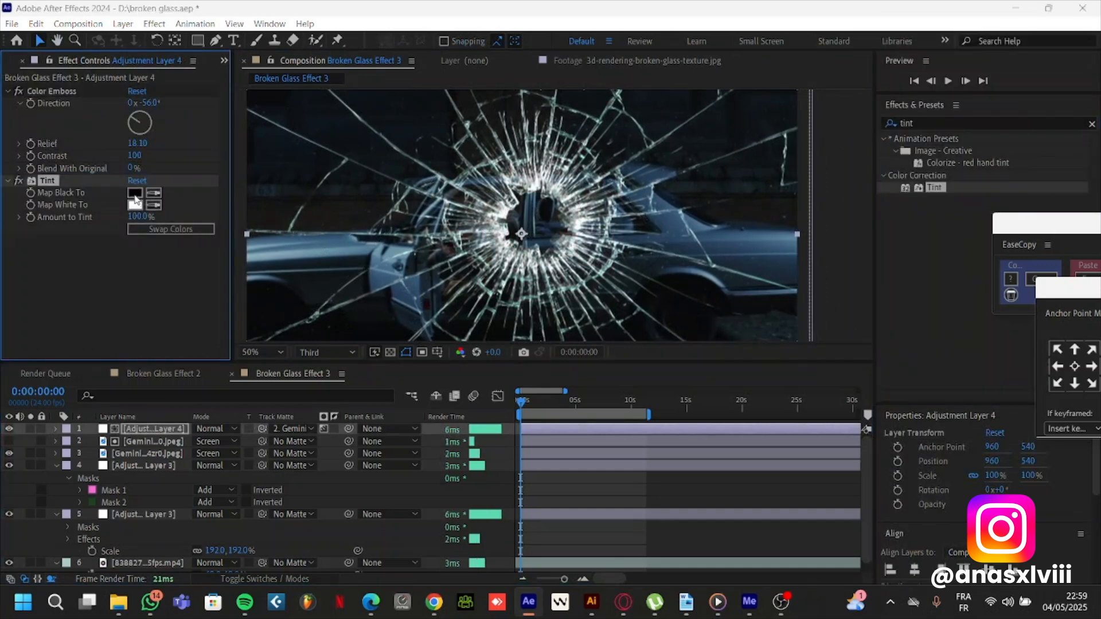
pyautogui.moveTo(231, 228); pyautogui.dragTo(229, 177)
pyautogui.click(211, 219)
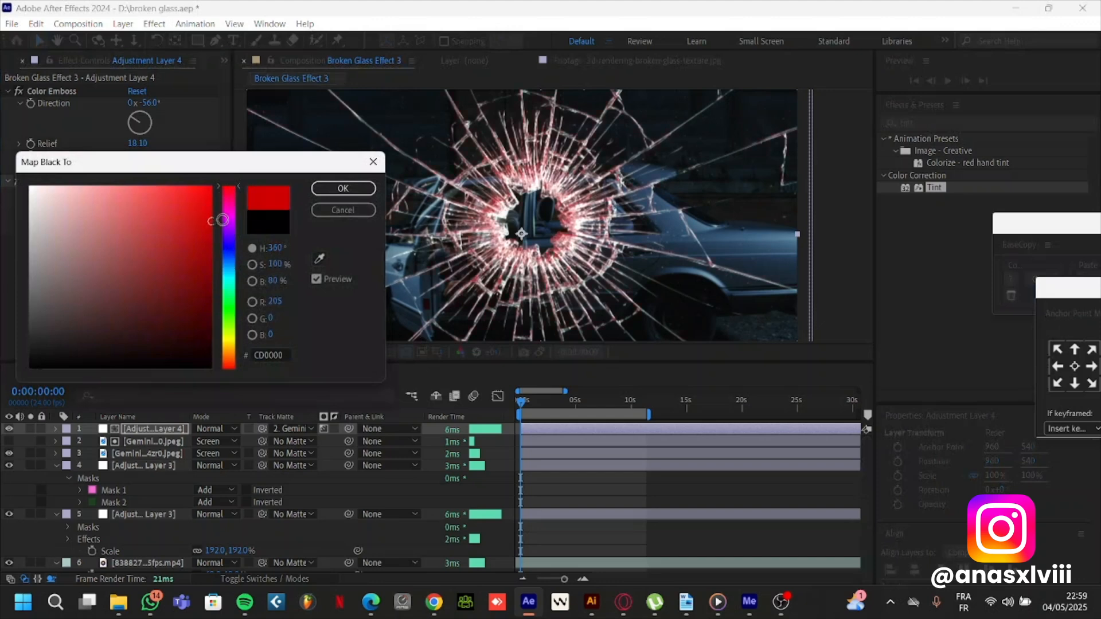
pyautogui.click(343, 188)
# Set the Tint's Map White To color to bright green 00FF5B
pyautogui.click(135, 205)
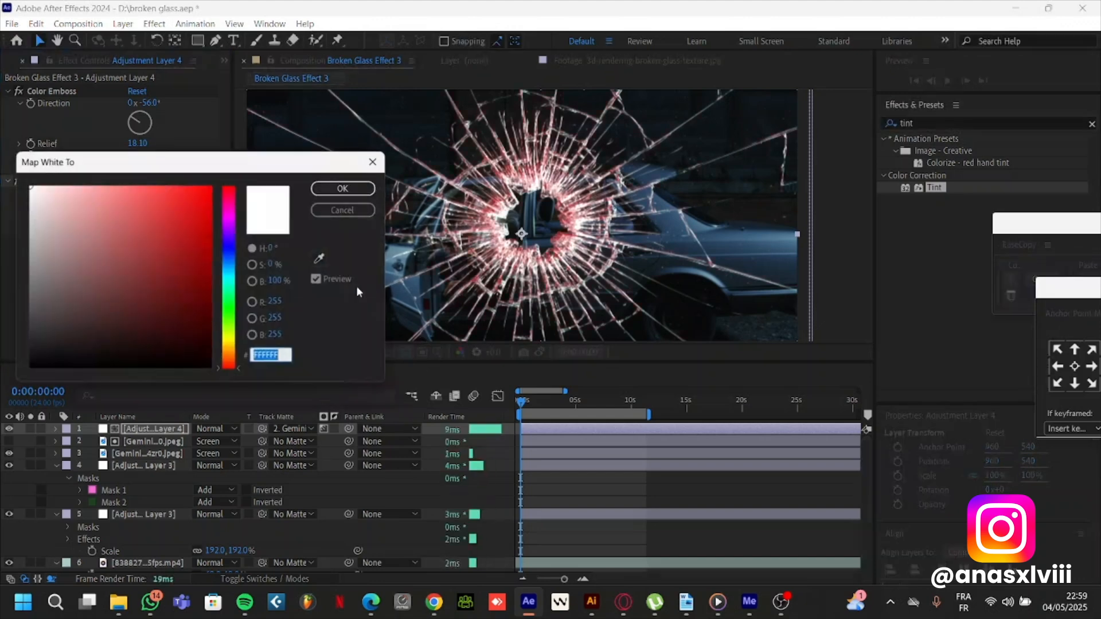
pyautogui.click(229, 296)
pyautogui.moveTo(192, 267); pyautogui.dragTo(267, 172)
pyautogui.click(343, 189)
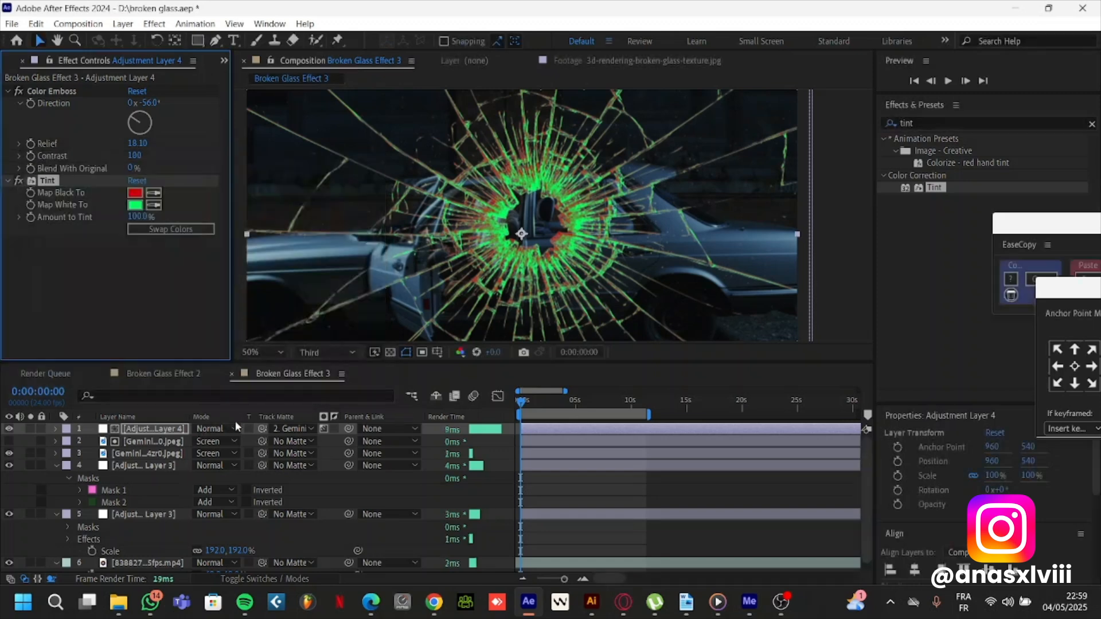
# Set the tinted adjustment layer's blending mode to Color and move it below both cracked-glass layers
pyautogui.click(230, 428)
pyautogui.click(279, 520)
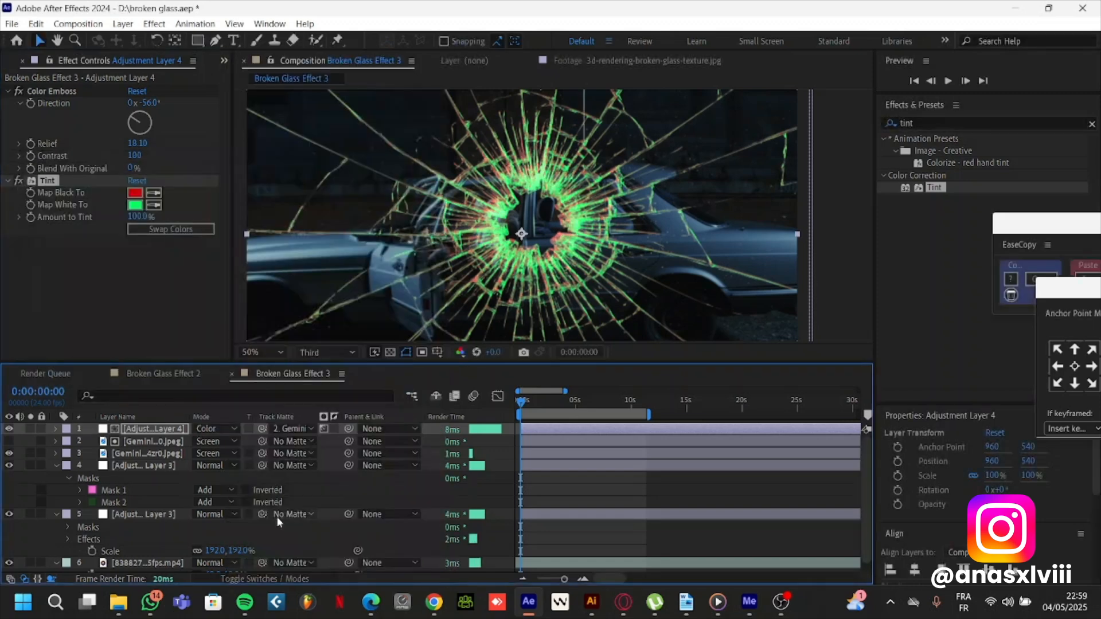
pyautogui.click(127, 429)
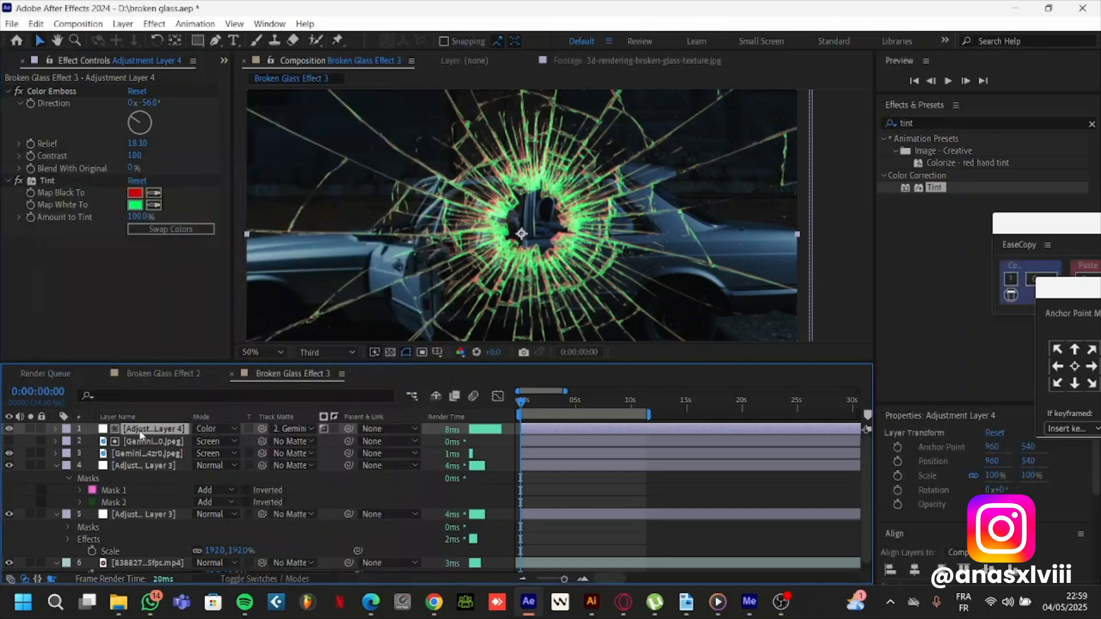
pyautogui.moveTo(146, 436); pyautogui.dragTo(138, 454)
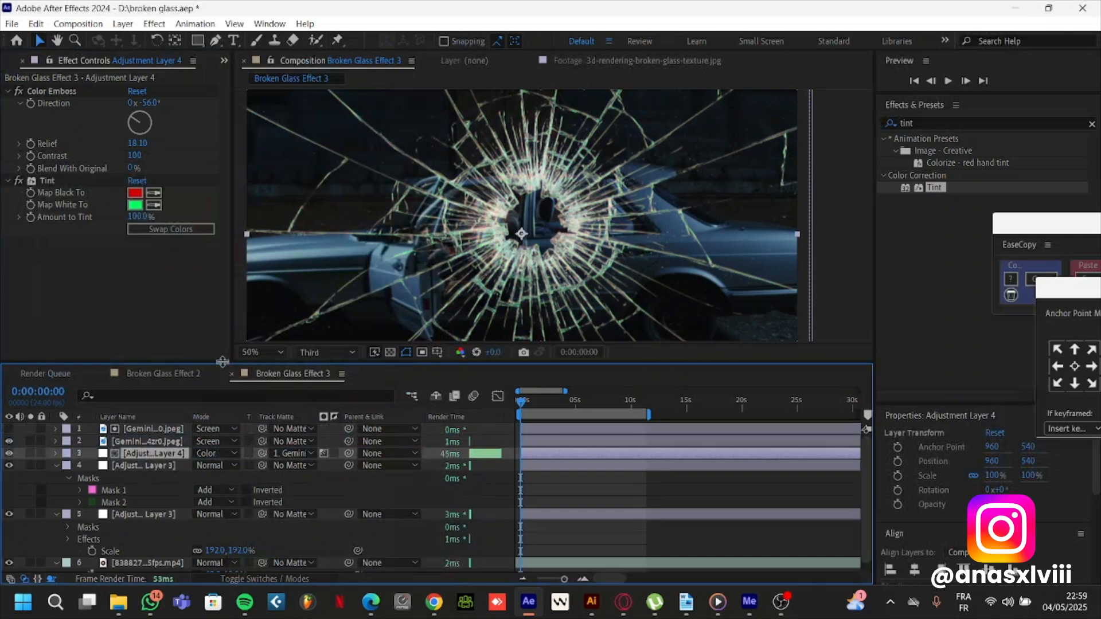
pyautogui.click(143, 441)
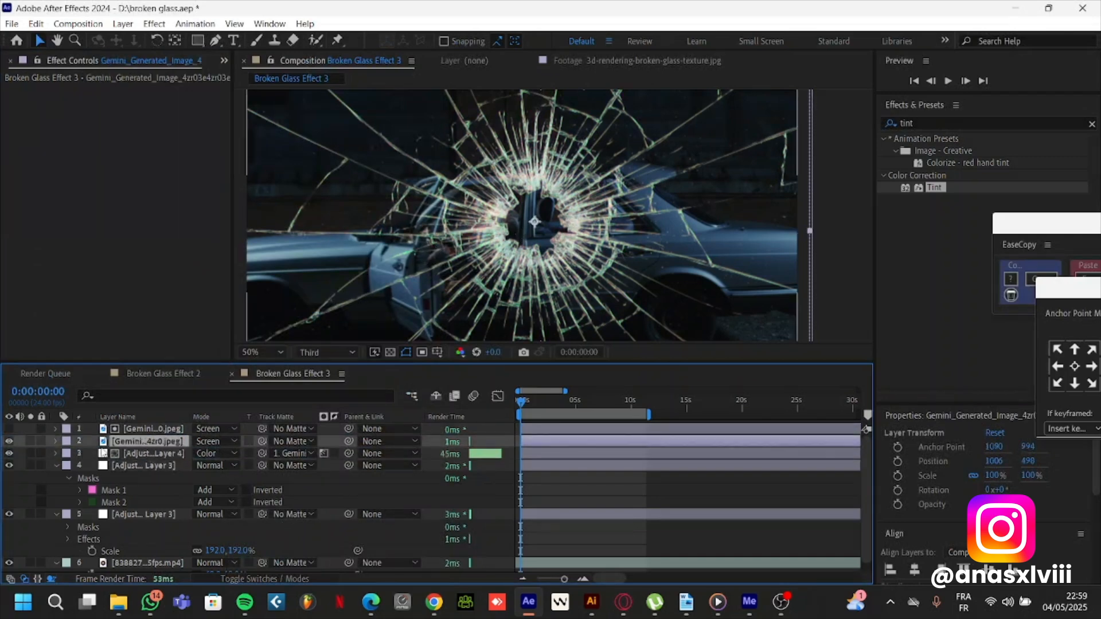
pyautogui.click(9, 442)
pyautogui.click(9, 441)
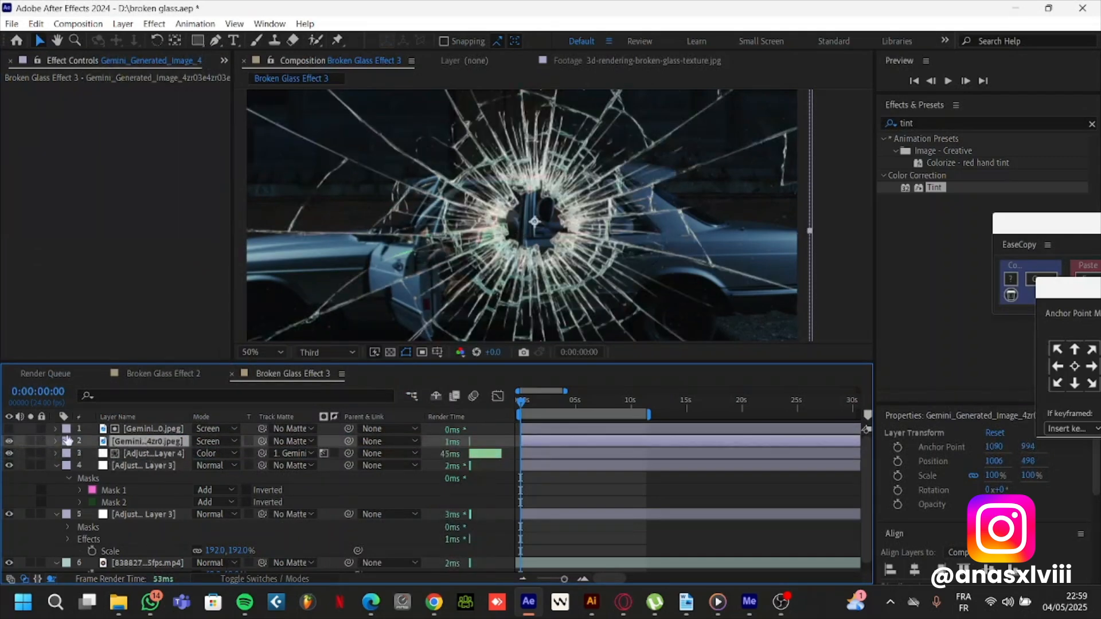
# Set the tinted adjustment layer's Color Emboss to direction 6°, relief 21.40 and contrast 222
pyautogui.click(152, 453)
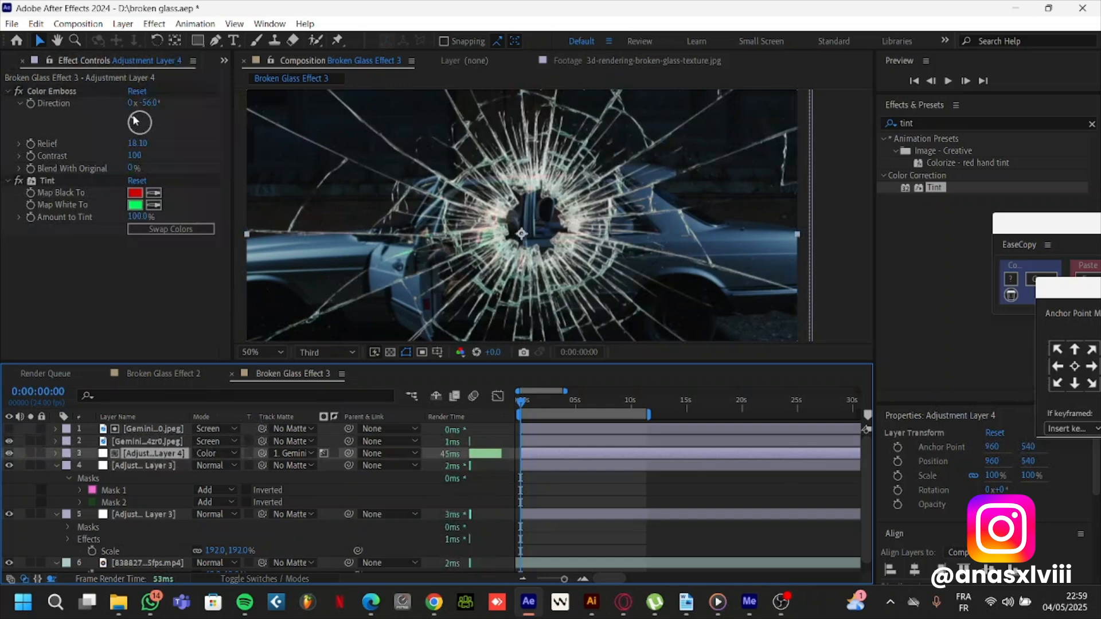
pyautogui.moveTo(135, 120); pyautogui.dragTo(207, 167)
pyautogui.moveTo(134, 122)
pyautogui.mouseDown()
pyautogui.moveTo(151, 112)
pyautogui.moveTo(124, 109)
pyautogui.moveTo(142, 106)
pyautogui.mouseUp()
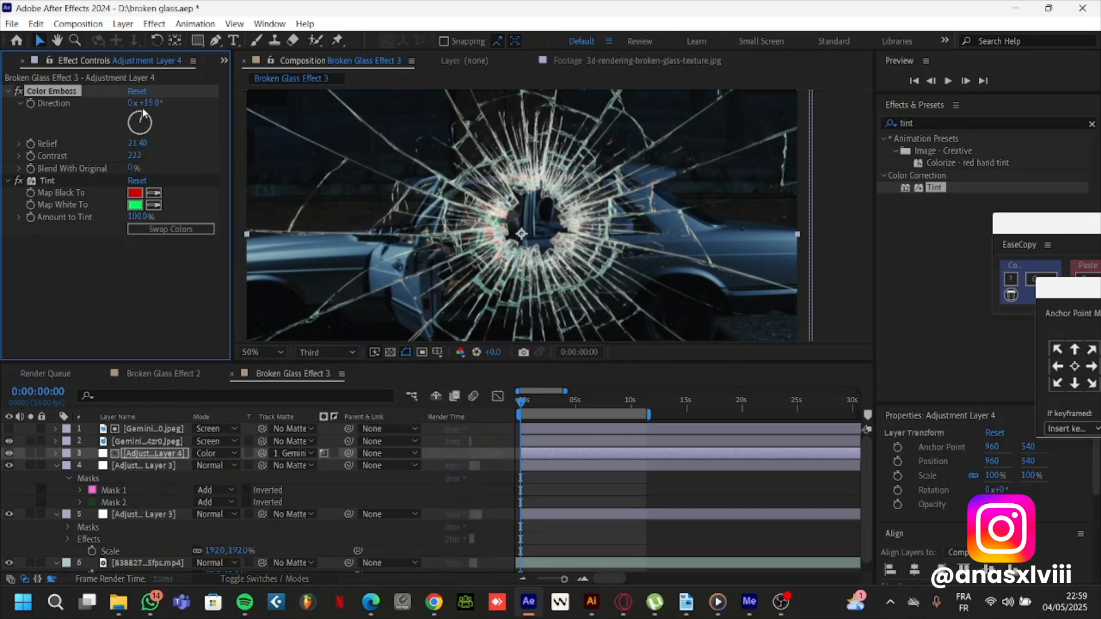
# Soften the Tint's Map White To color to pale green 69FF9F
pyautogui.click(136, 205)
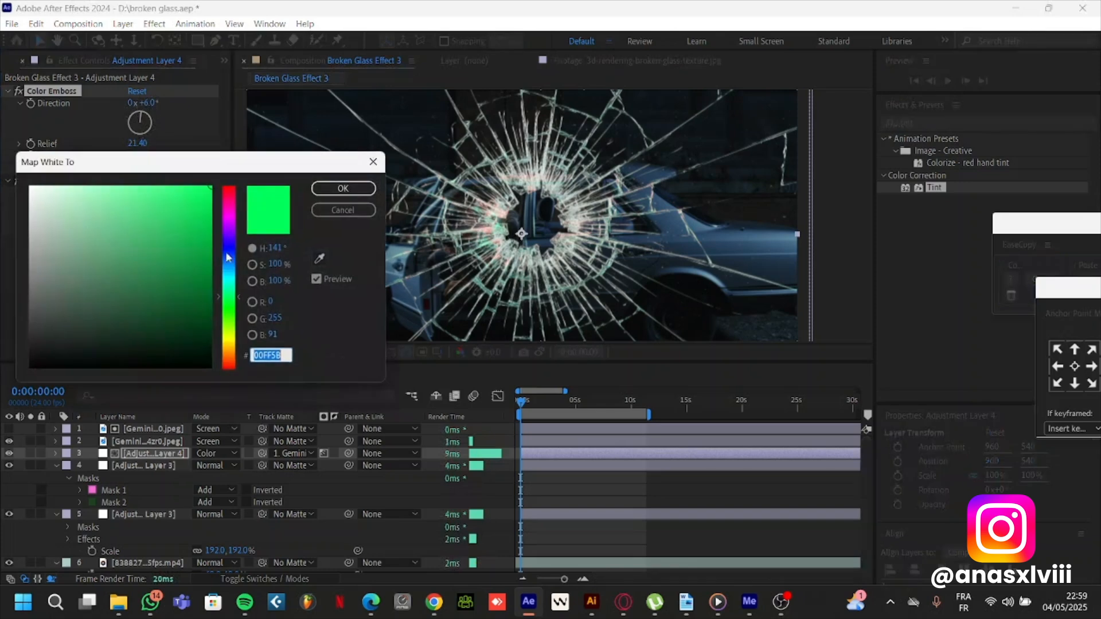
pyautogui.moveTo(173, 186); pyautogui.dragTo(137, 159)
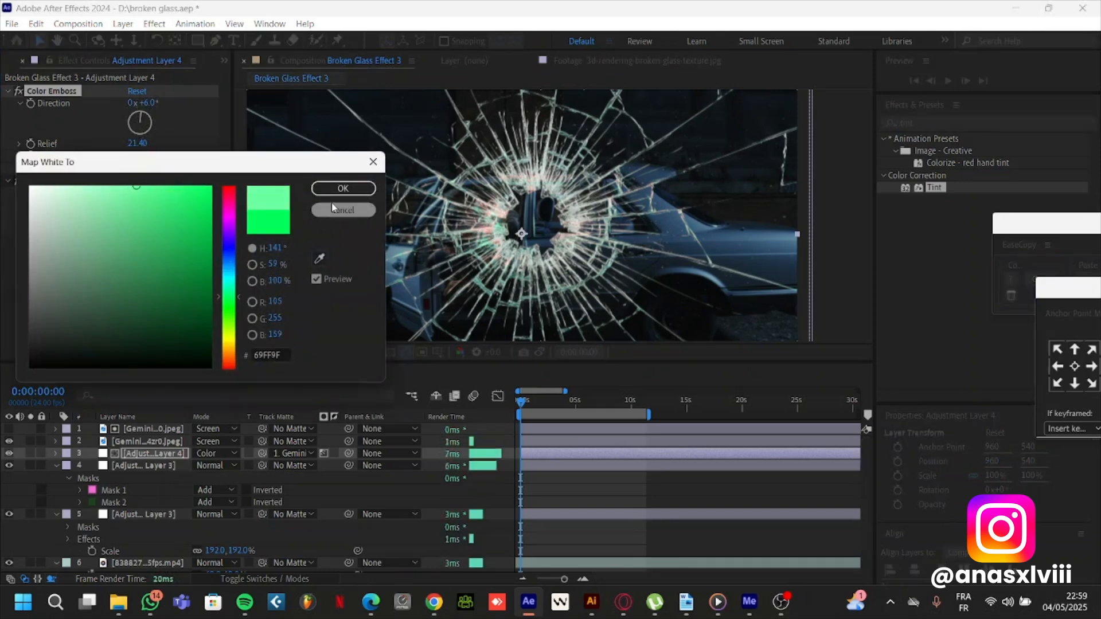
pyautogui.click(343, 189)
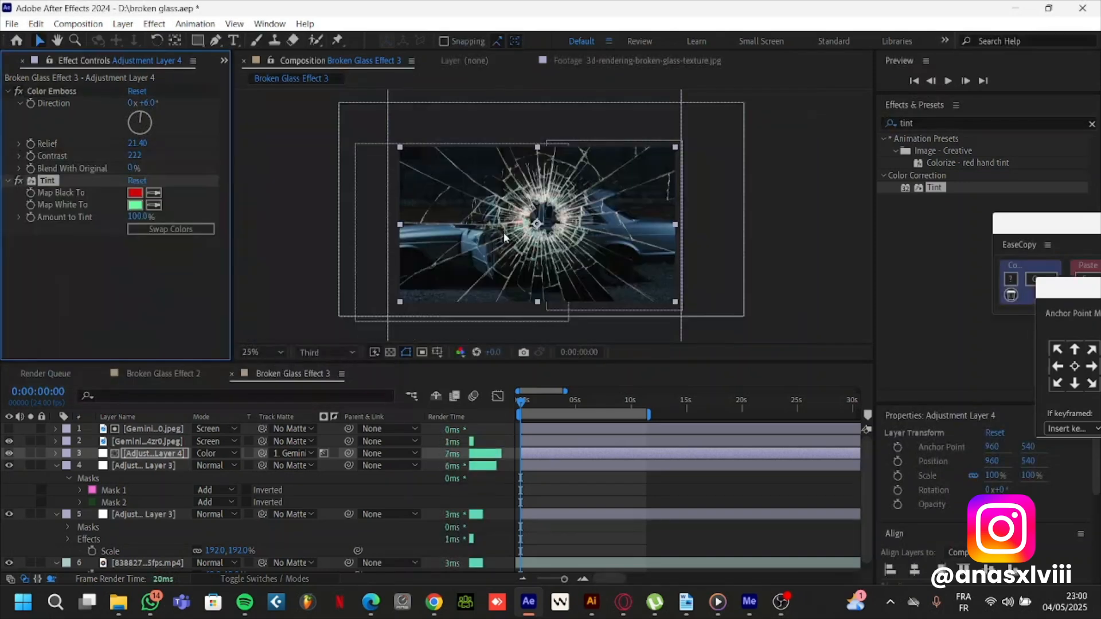
# Set the tinted adjustment layer's opacity to 86%
pyautogui.scroll(2, 520, 255)
pyautogui.click(177, 455)
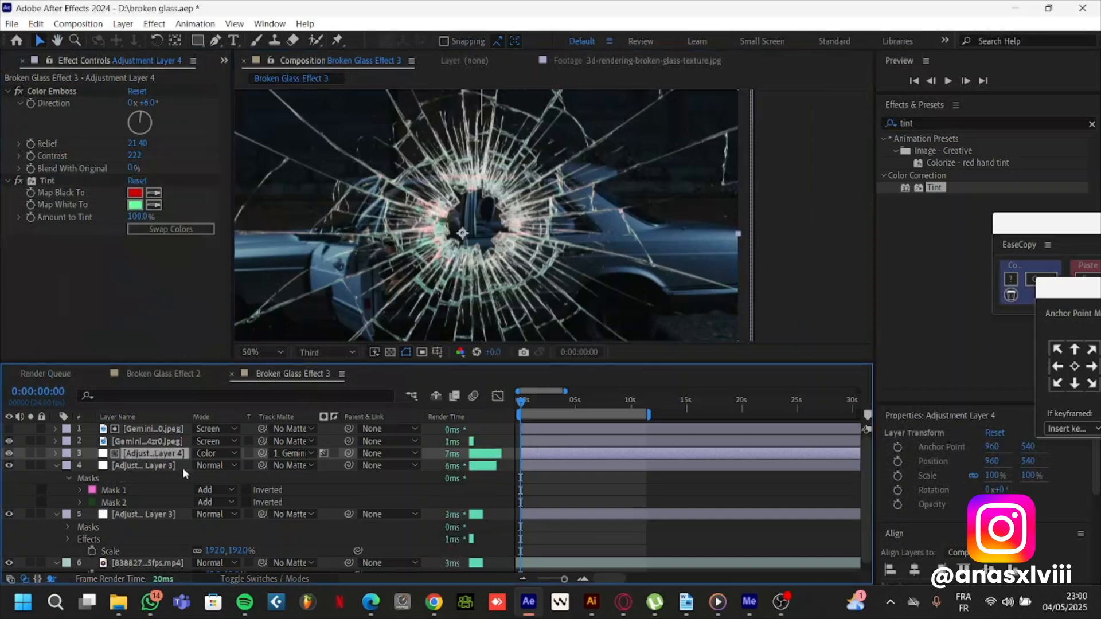
pyautogui.press('t')
pyautogui.moveTo(196, 465)
pyautogui.mouseDown()
pyautogui.moveTo(171, 471)
pyautogui.moveTo(186, 466)
pyautogui.mouseUp()
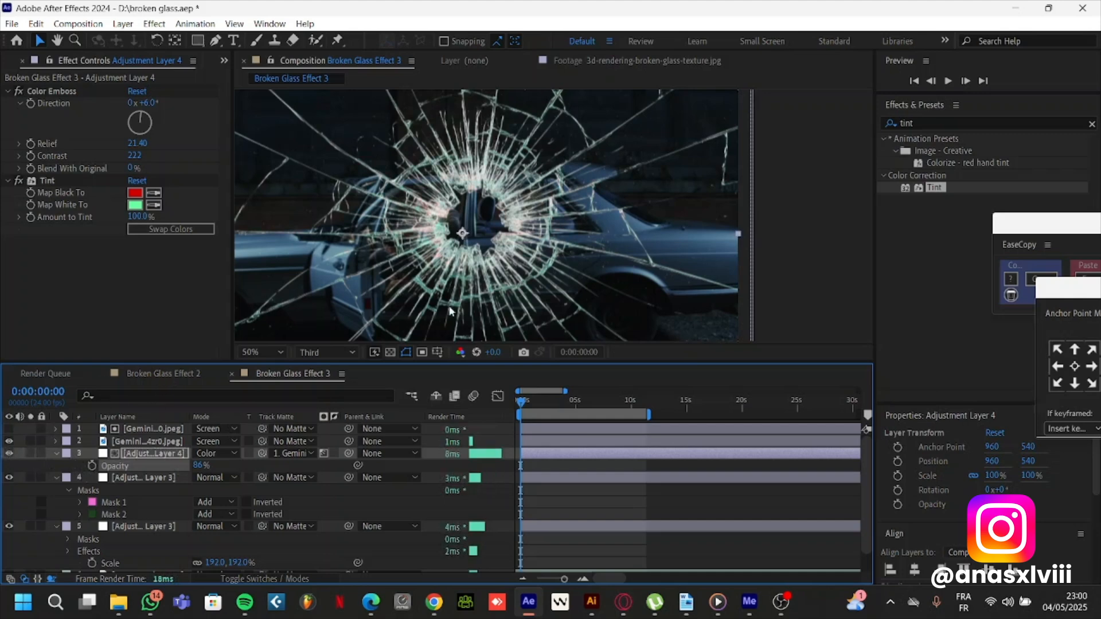
pyautogui.moveTo(509, 246)
pyautogui.mouseDown()
pyautogui.moveTo(468, 219)
pyautogui.moveTo(514, 237)
pyautogui.mouseUp()
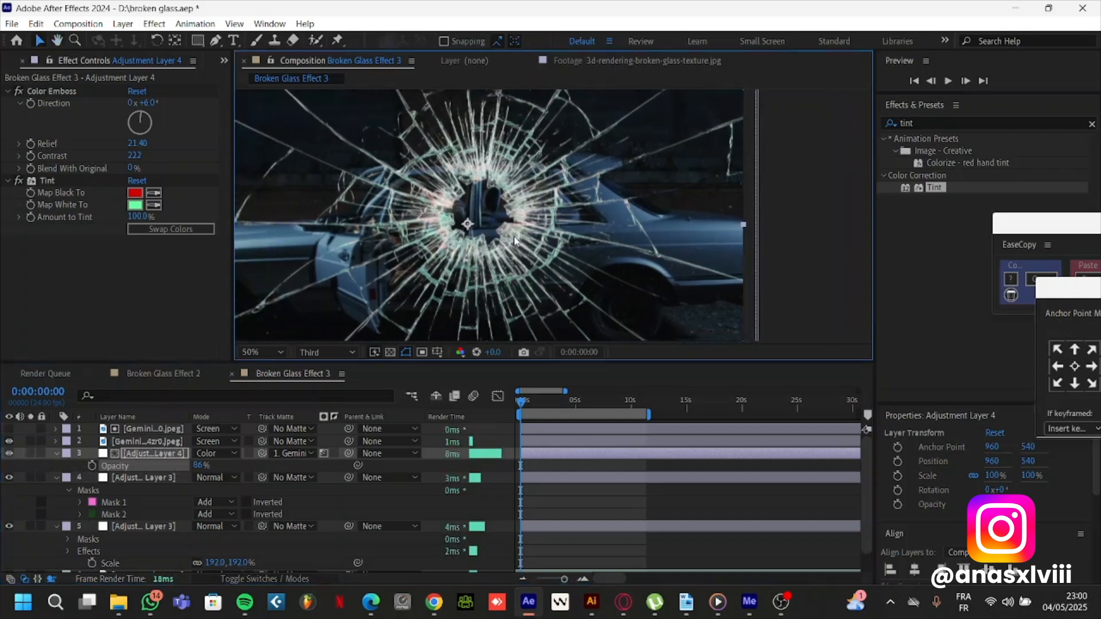
# Apply Fast Box Blur to the upper shard adjustment layer with blur radius 3 and Repeat Edge Pixels enabled
pyautogui.click(142, 478)
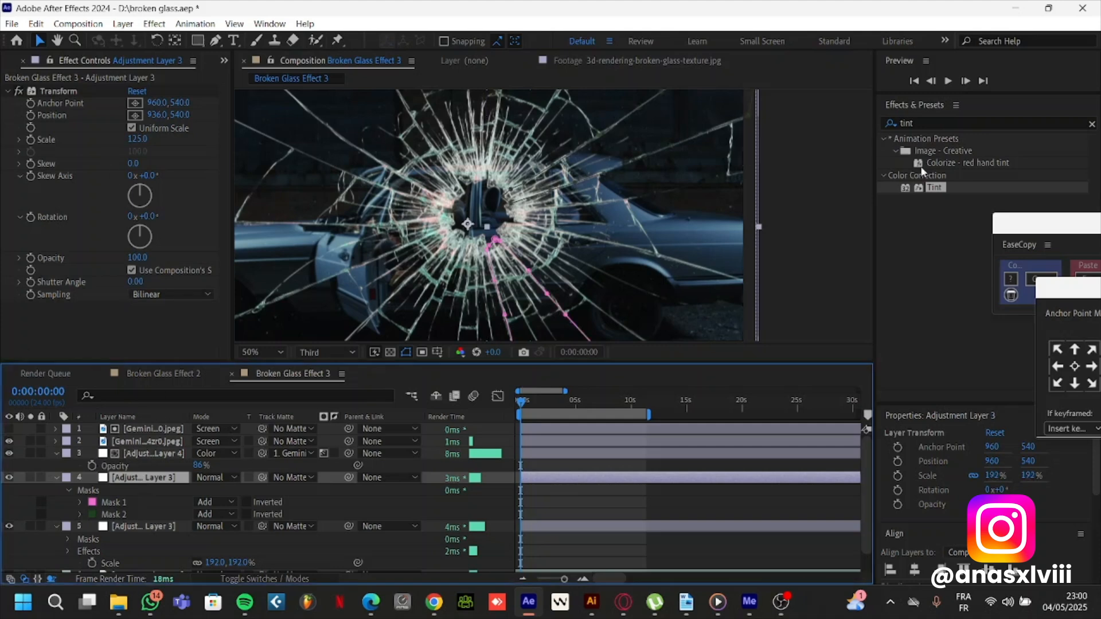
pyautogui.click(930, 123)
pyautogui.write('fas')
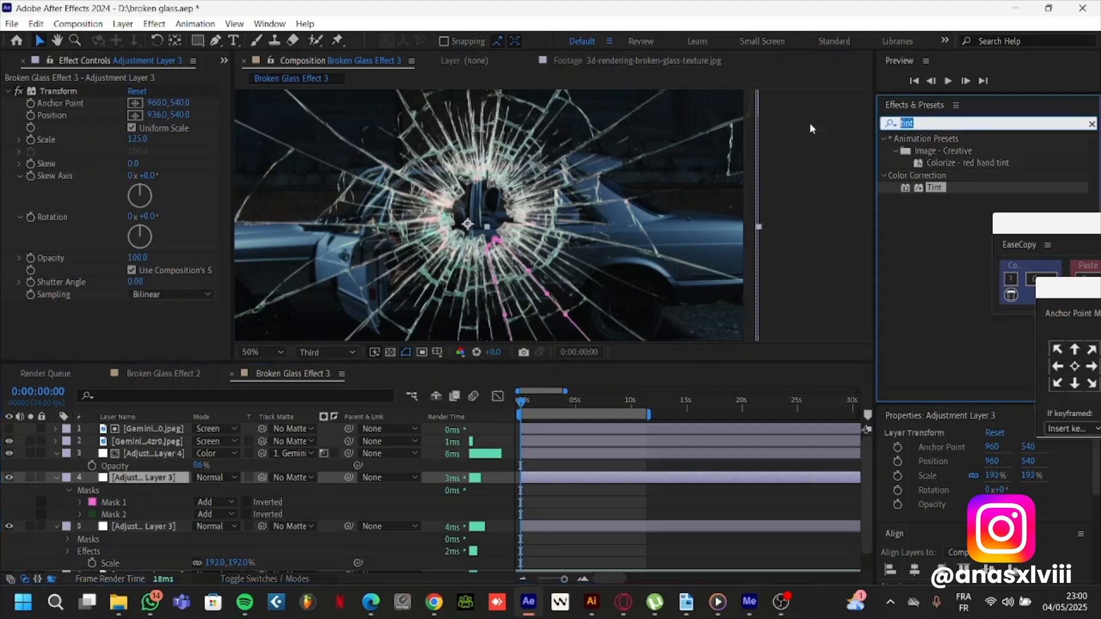
pyautogui.write('t')
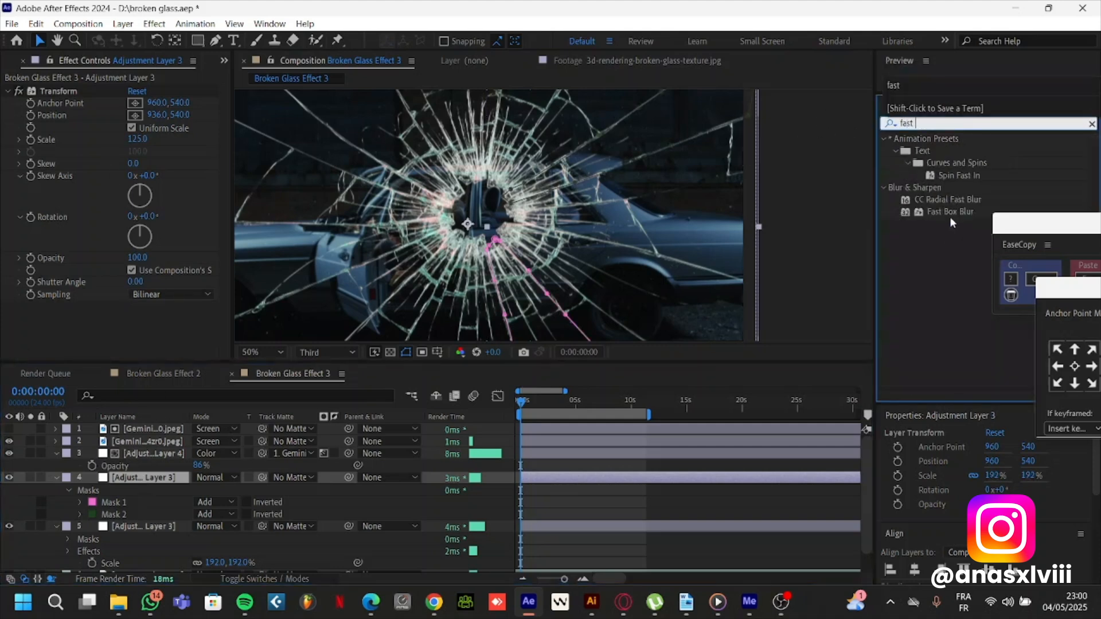
pyautogui.moveTo(950, 213); pyautogui.dragTo(123, 335)
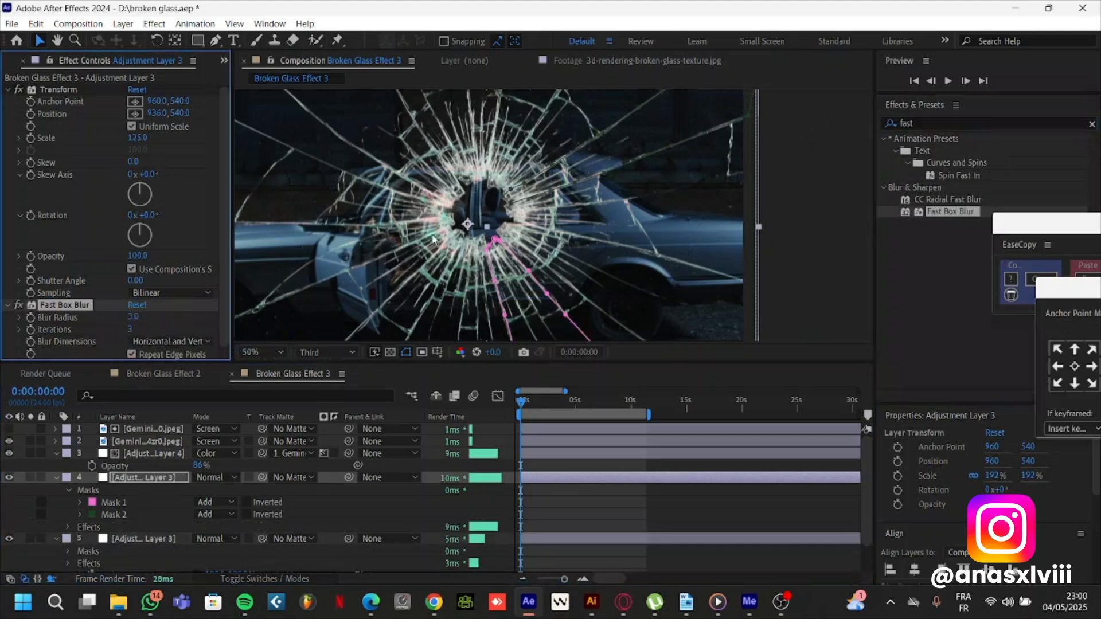
# Copy the Fast Box Blur to the lower shard adjustment layer and set its blur radius there to 8
pyautogui.moveTo(433, 240); pyautogui.dragTo(609, 215)
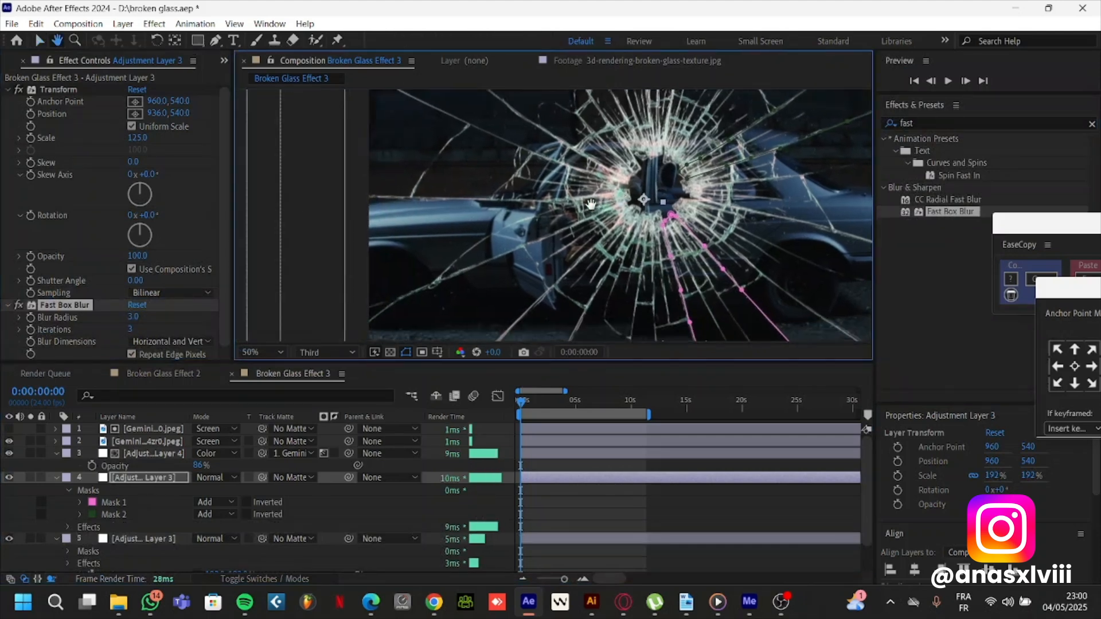
pyautogui.click(68, 310)
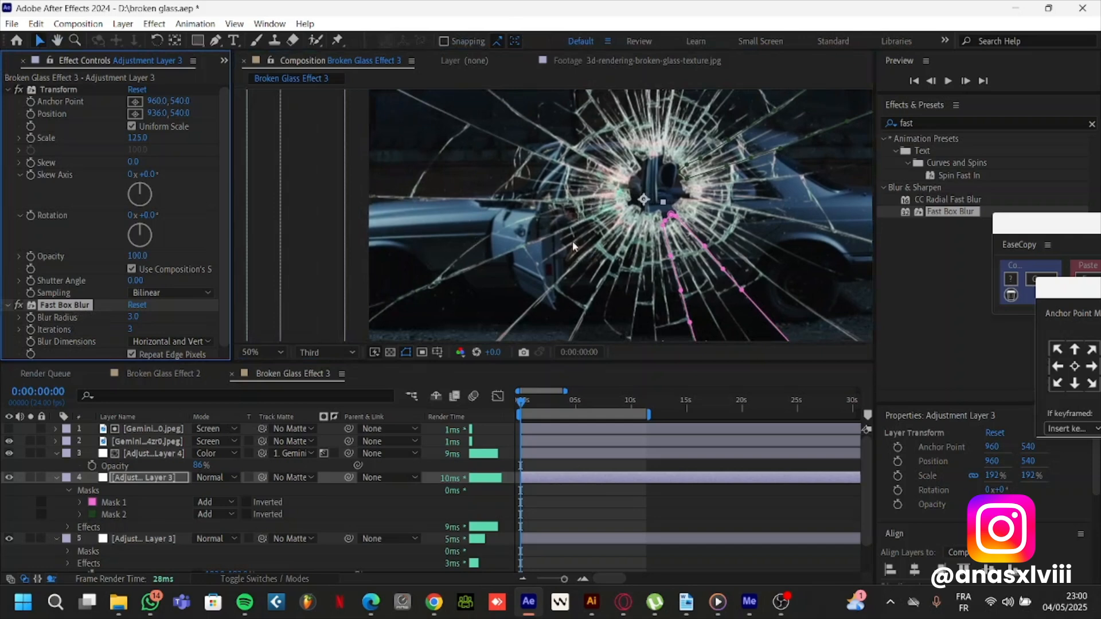
pyautogui.scroll(-2, 572, 241)
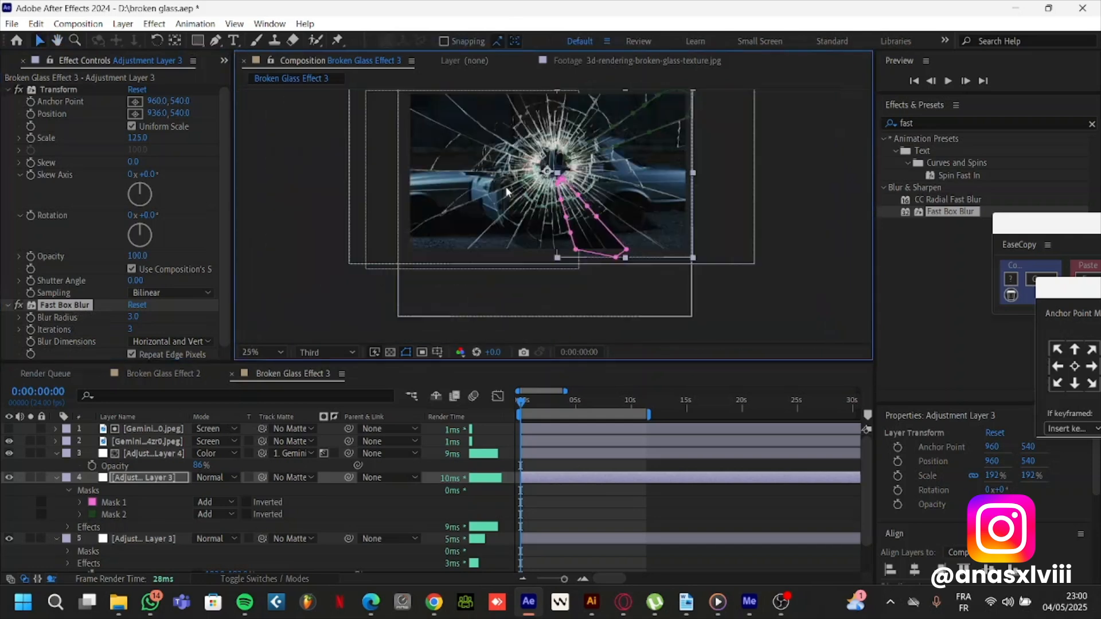
pyautogui.click(144, 540)
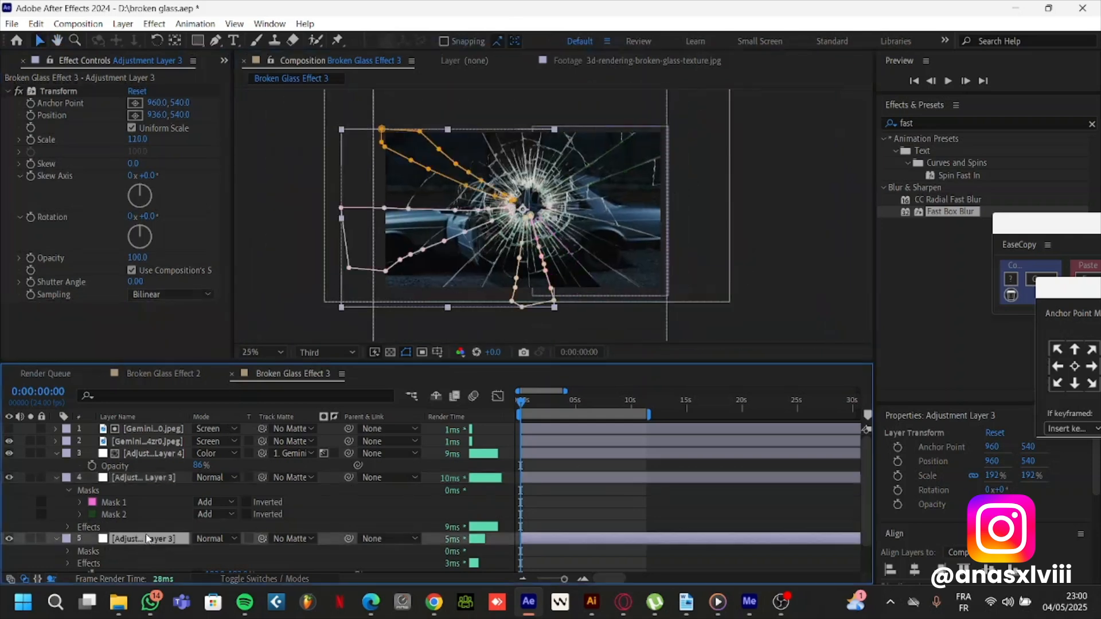
pyautogui.hotkey('ctrl', 'v')
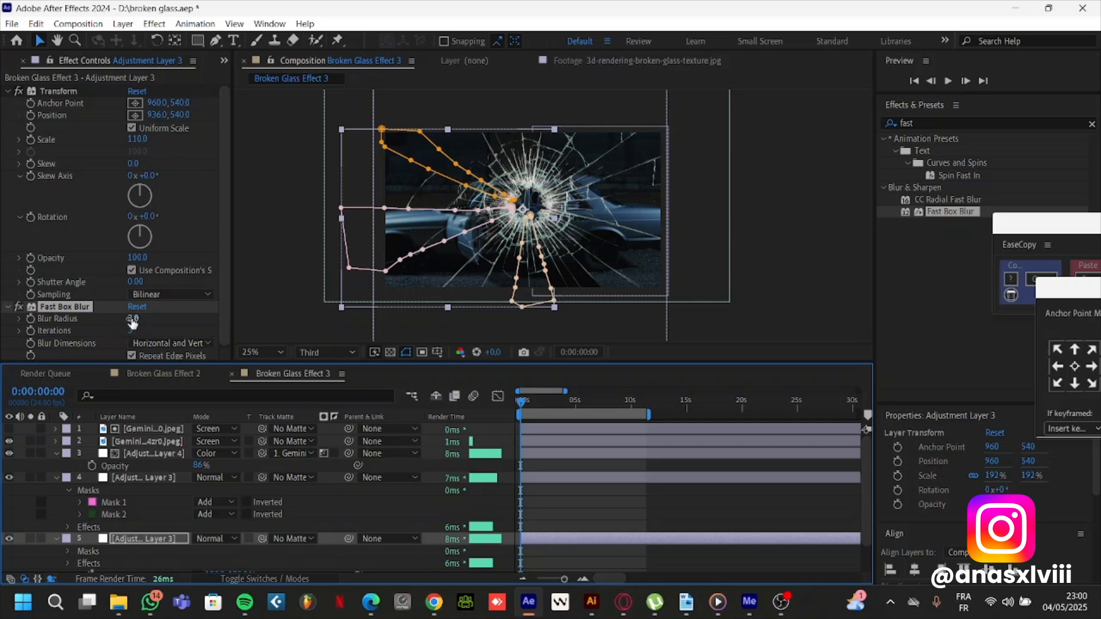
pyautogui.moveTo(133, 321); pyautogui.dragTo(136, 320)
pyautogui.click(605, 507)
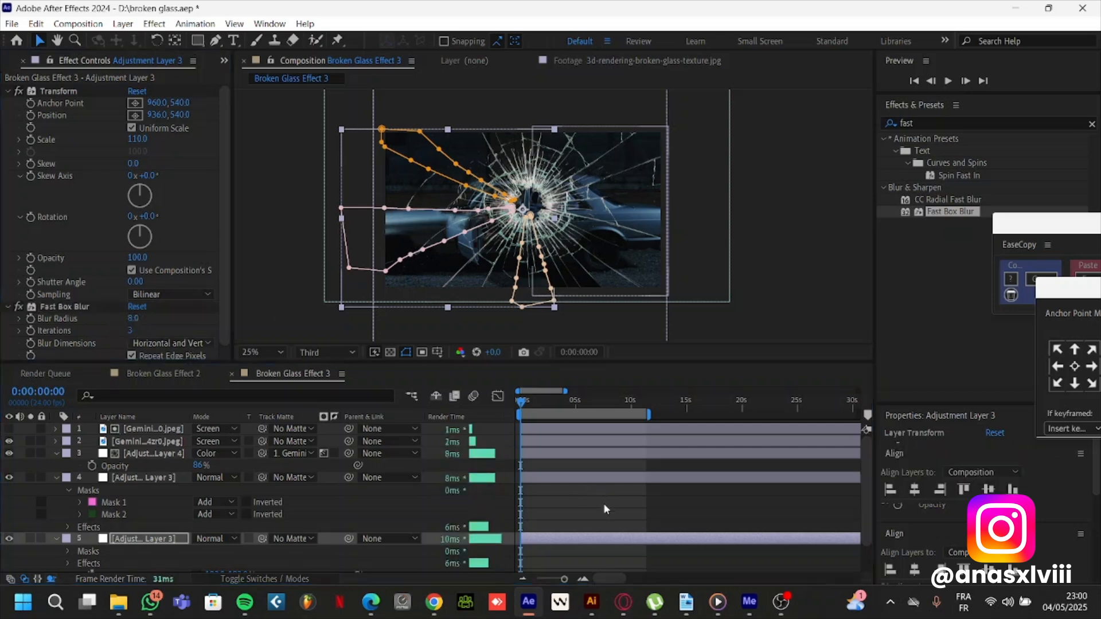
pyautogui.scroll(2, 489, 255)
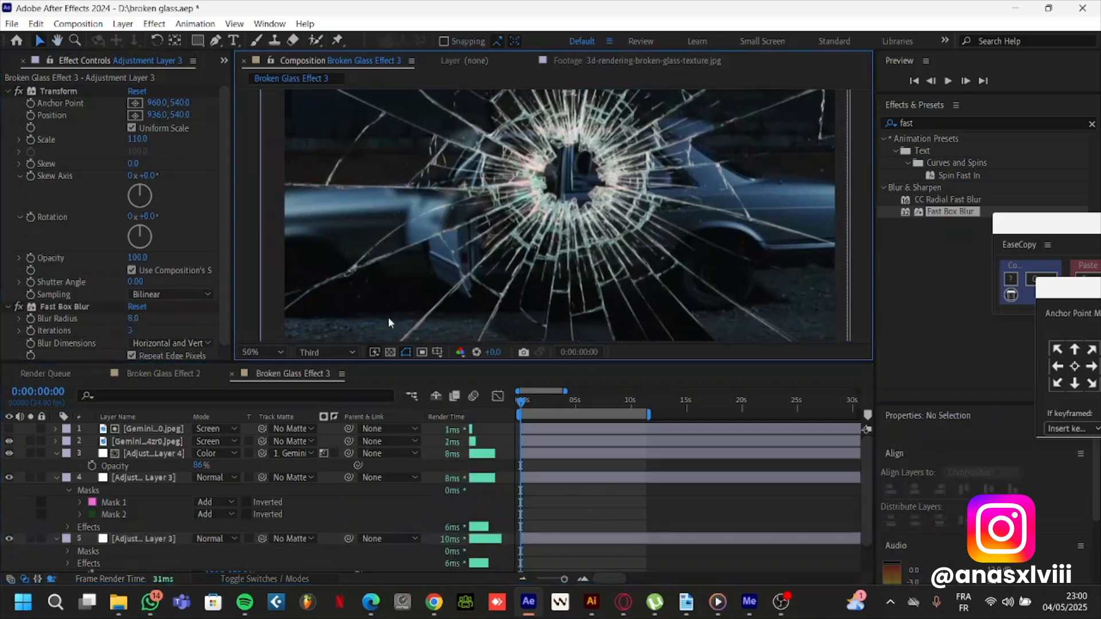
pyautogui.moveTo(424, 252); pyautogui.dragTo(386, 283)
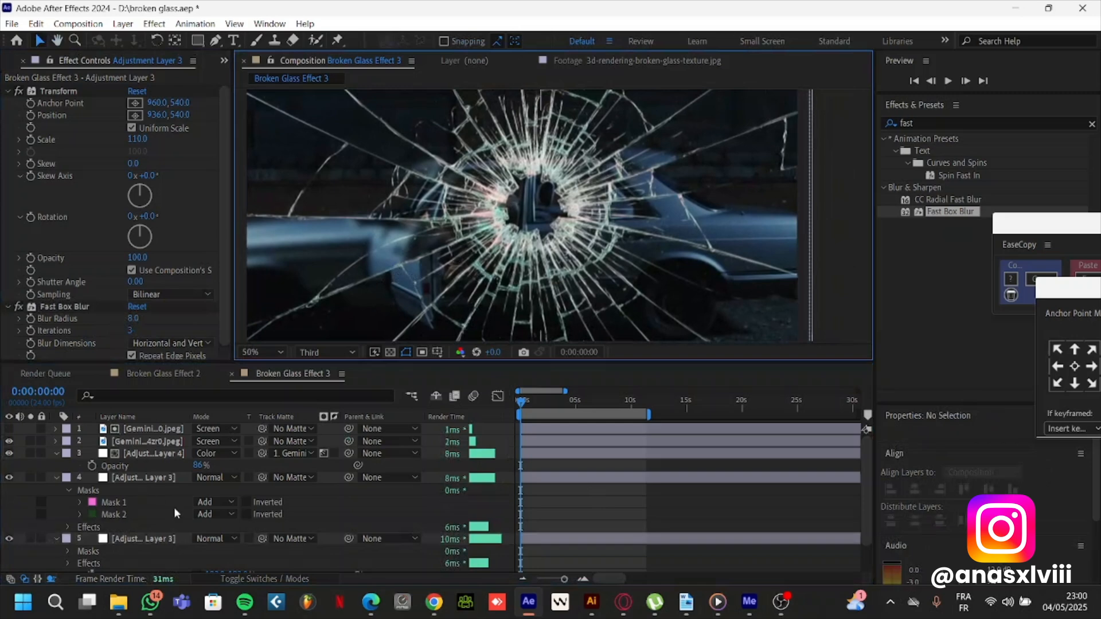
# Add a null object to the Broken Glass Effect 3 composition
pyautogui.rightClick(390, 495)
pyautogui.moveTo(427, 330)
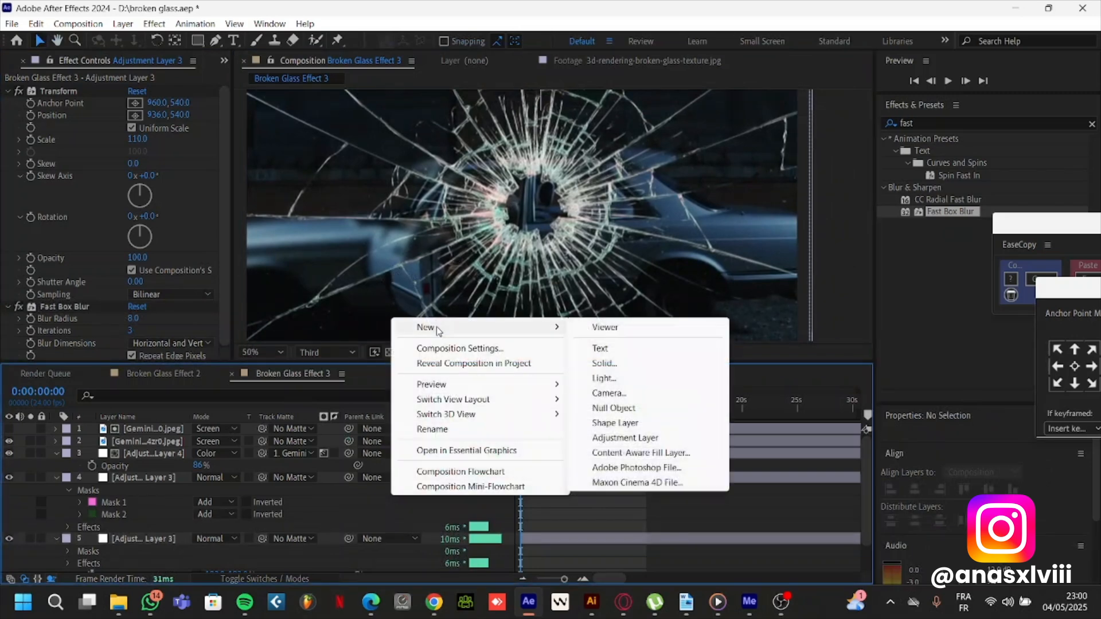
pyautogui.click(636, 415)
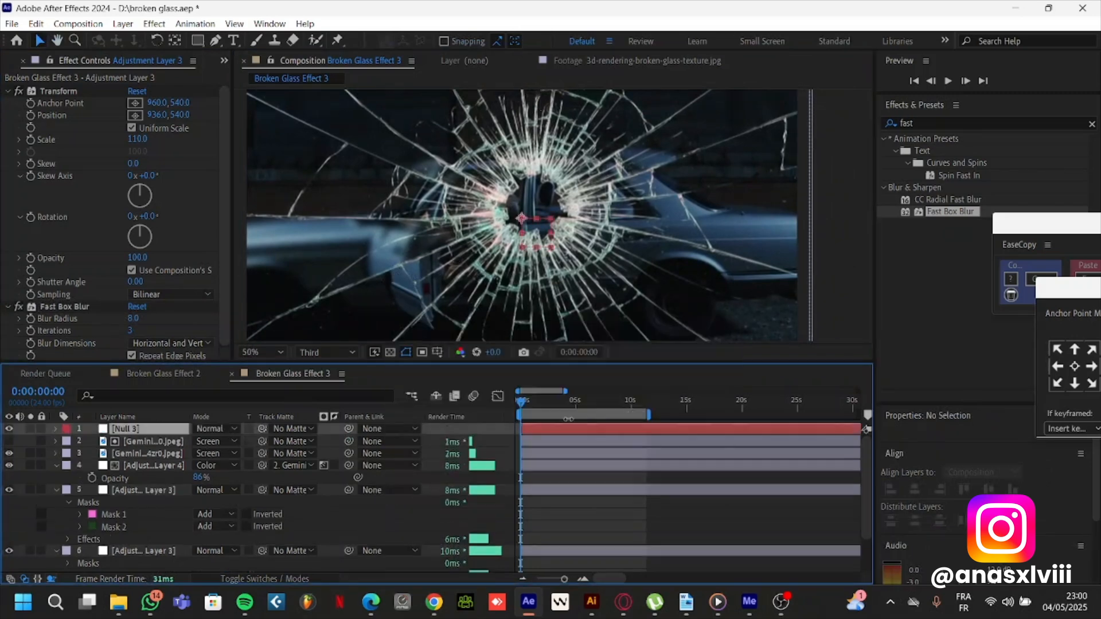
# Parent both cracked-glass layers and all three adjustment layers to the null, leaving the car footage unparented, and select the null
pyautogui.click(154, 452)
pyautogui.scroll(-2, 155, 449)
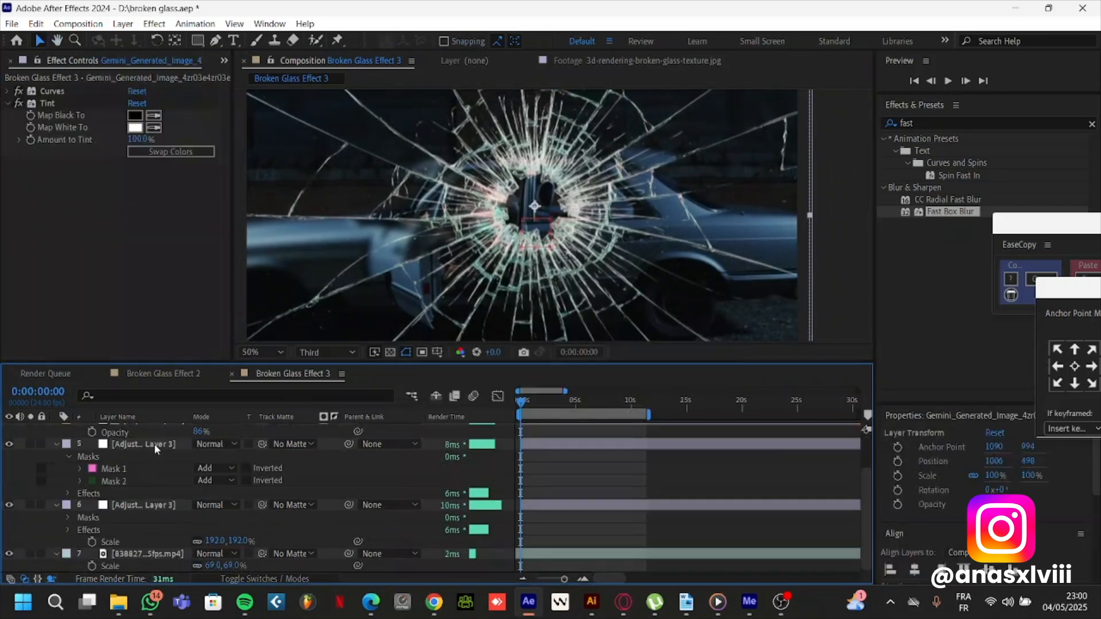
pyautogui.keyDown('shift'); pyautogui.click(152, 509); pyautogui.keyUp('shift')
pyautogui.scroll(2, 153, 514)
pyautogui.moveTo(349, 441); pyautogui.dragTo(123, 430)
pyautogui.click(126, 429)
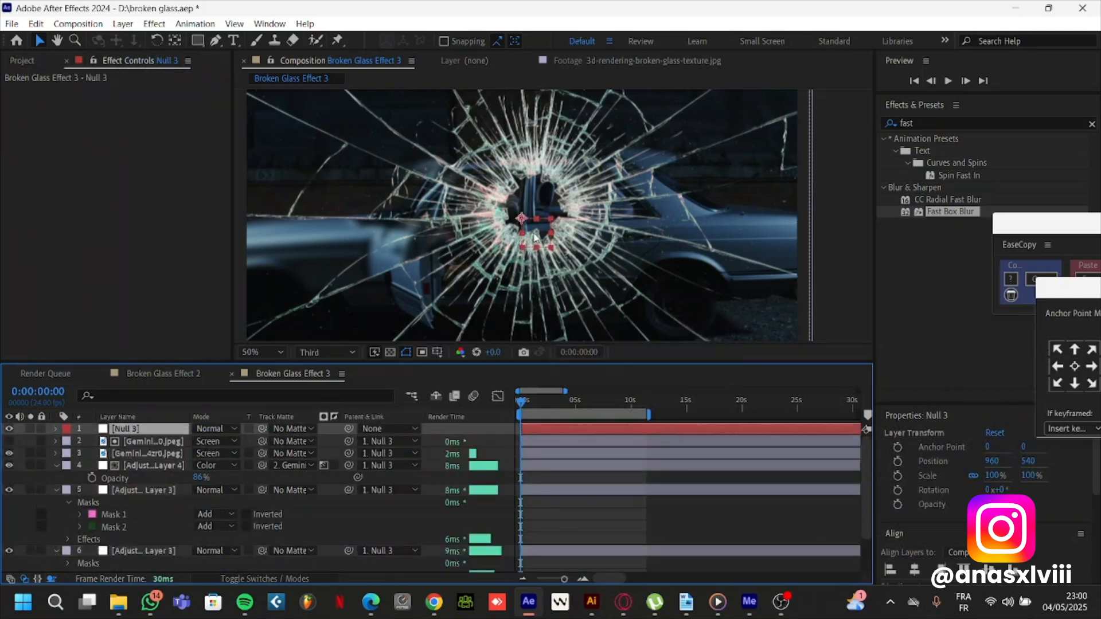
# Scale the null controlling the glass layers to 125% and move it to about 846, 536 so the hole frames the driver
pyautogui.moveTo(534, 236); pyautogui.dragTo(506, 225)
pyautogui.press('s')
pyautogui.moveTo(213, 441); pyautogui.dragTo(229, 439)
pyautogui.moveTo(513, 222); pyautogui.dragTo(507, 229)
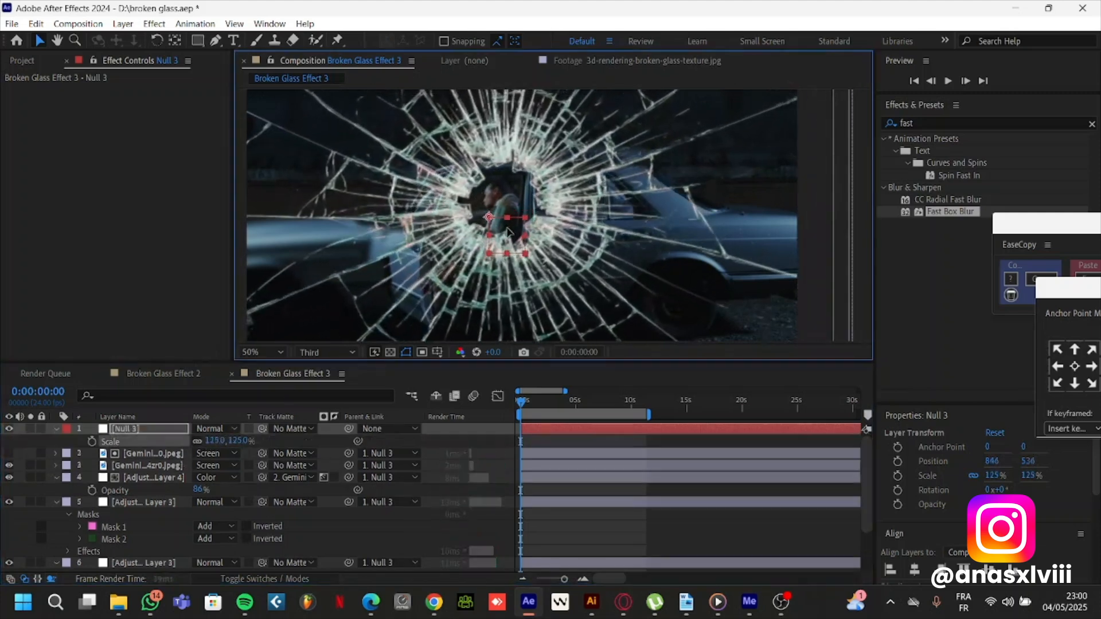
# Add a second null object and parent the first null and the car footage layer to it
pyautogui.rightClick(378, 444)
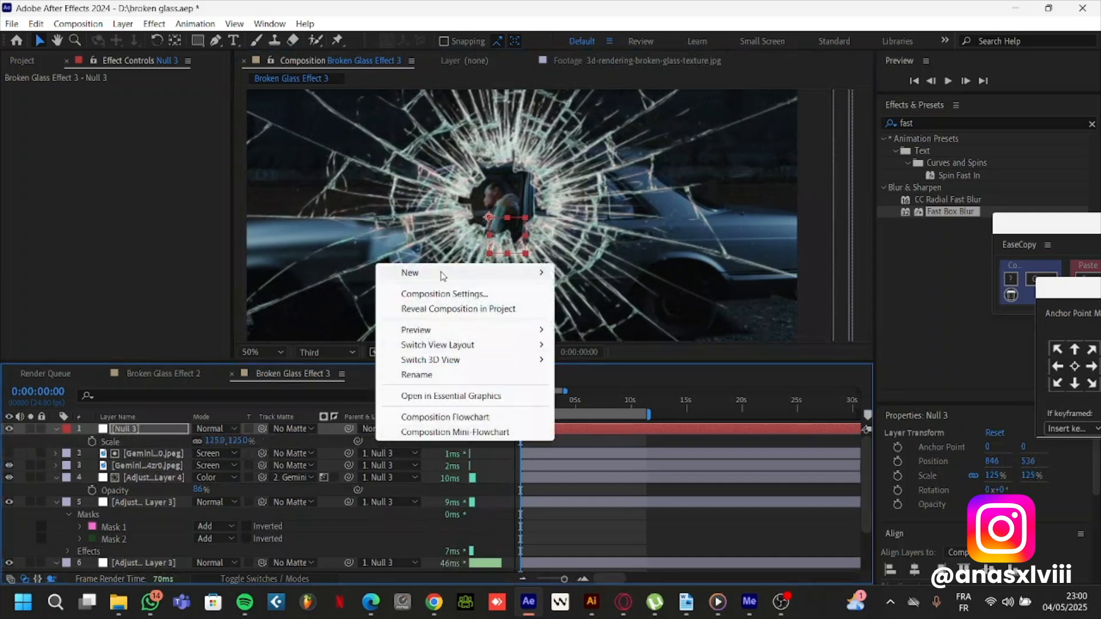
pyautogui.moveTo(413, 273)
pyautogui.click(591, 351)
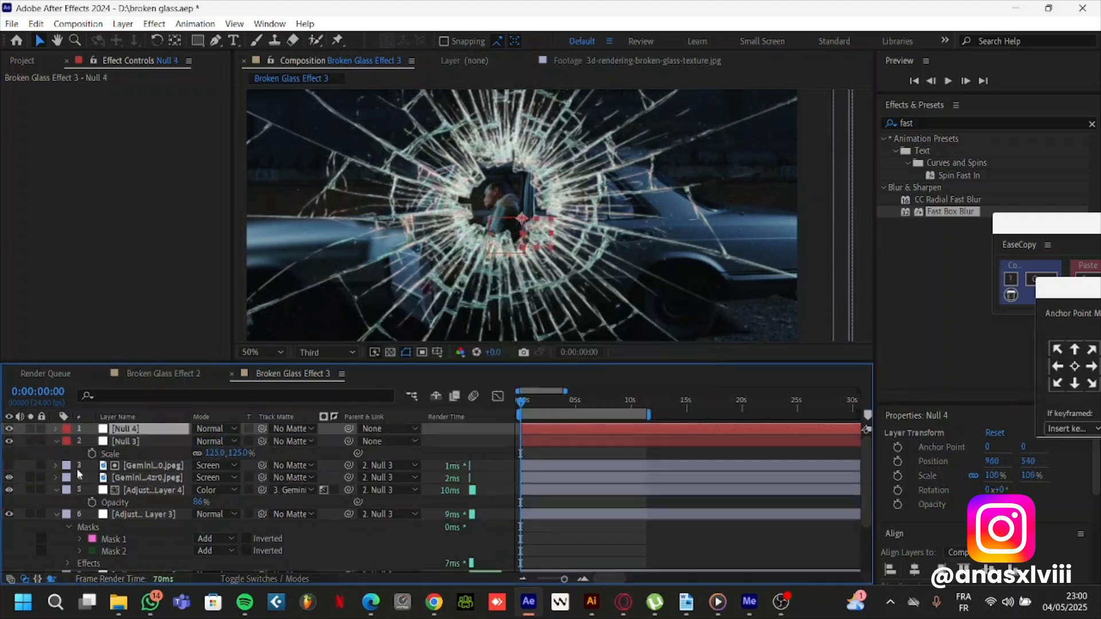
pyautogui.click(140, 442)
pyautogui.moveTo(348, 441); pyautogui.dragTo(129, 429)
pyautogui.scroll(-3, 364, 568)
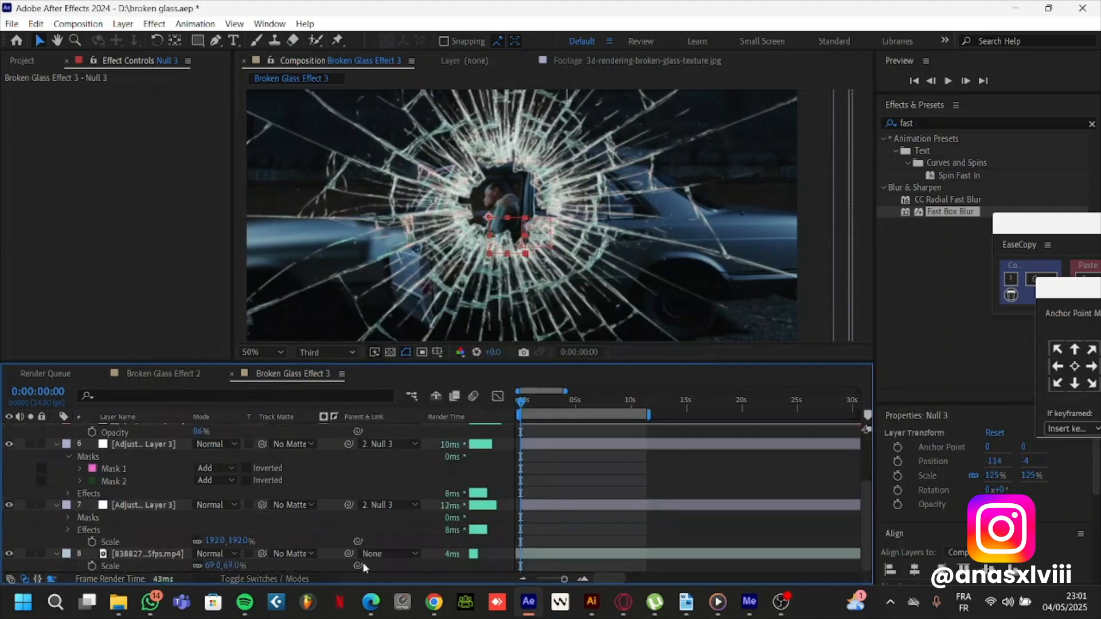
pyautogui.click(391, 554)
pyautogui.click(387, 435)
pyautogui.scroll(3, 124, 448)
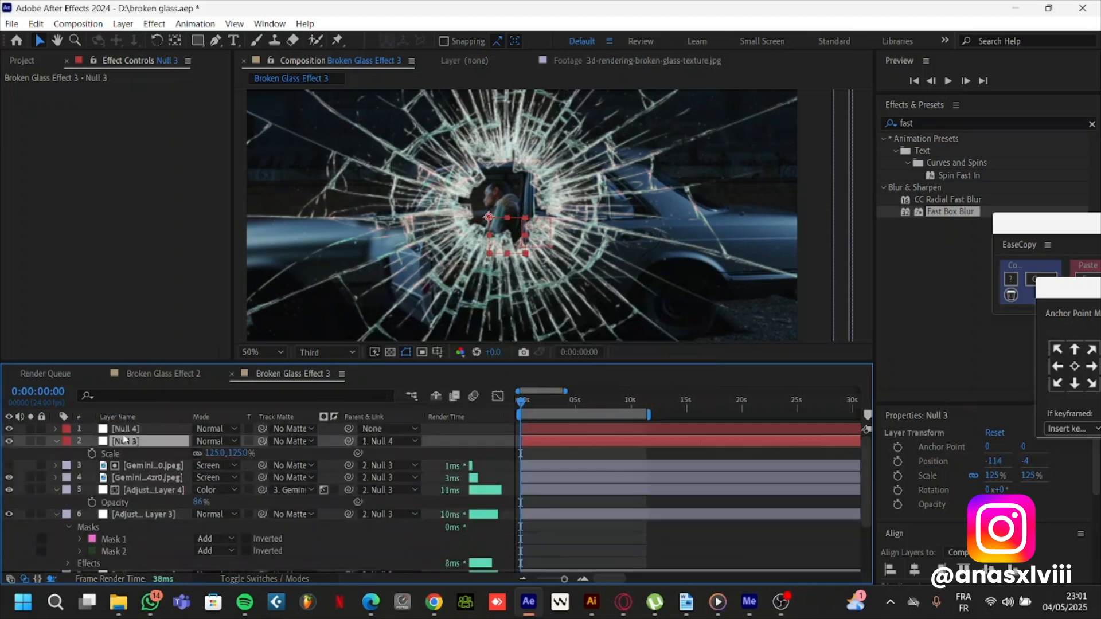
# Add the expression wiggle(1,7) to the Position of the new parent null
pyautogui.click(129, 431)
pyautogui.press('p')
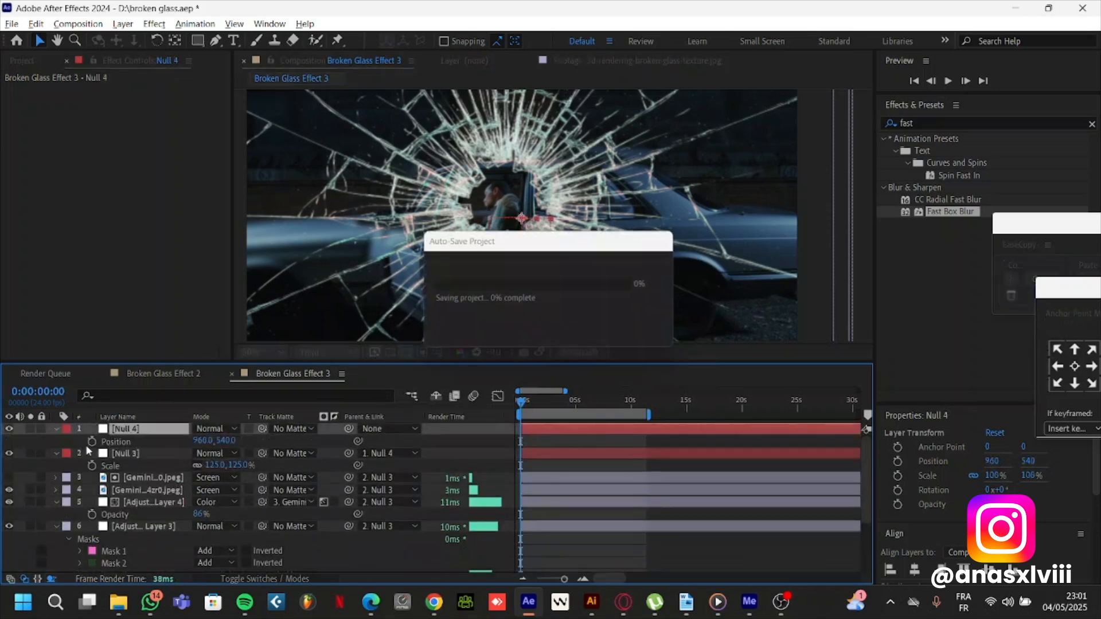
pyautogui.click(138, 452)
pyautogui.scroll(-3, 144, 490)
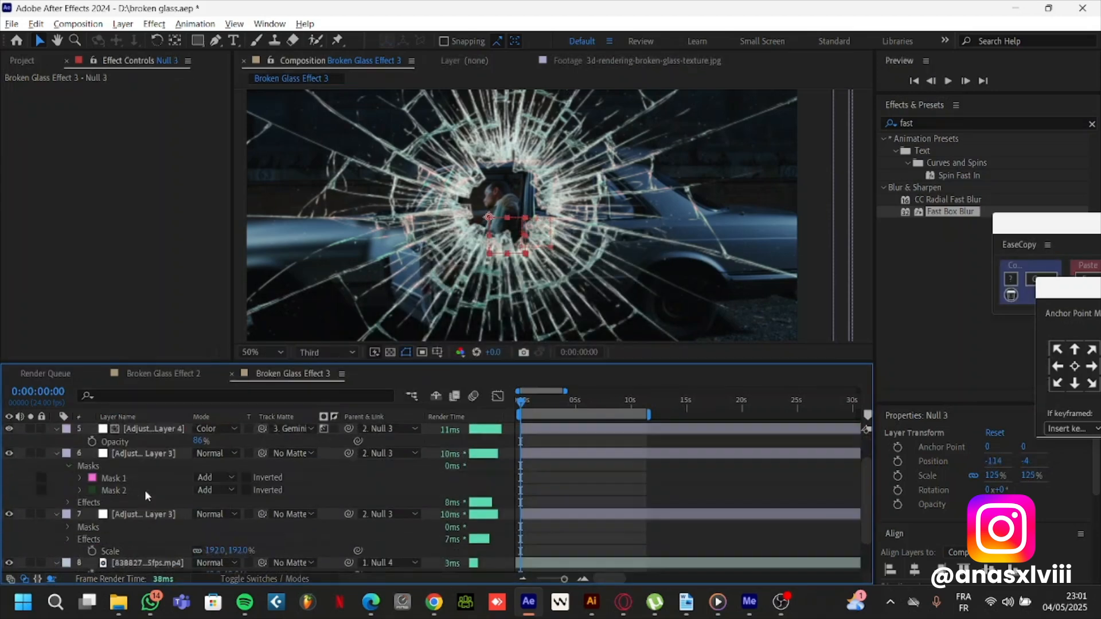
pyautogui.scroll(-1, 160, 462)
pyautogui.click(147, 554)
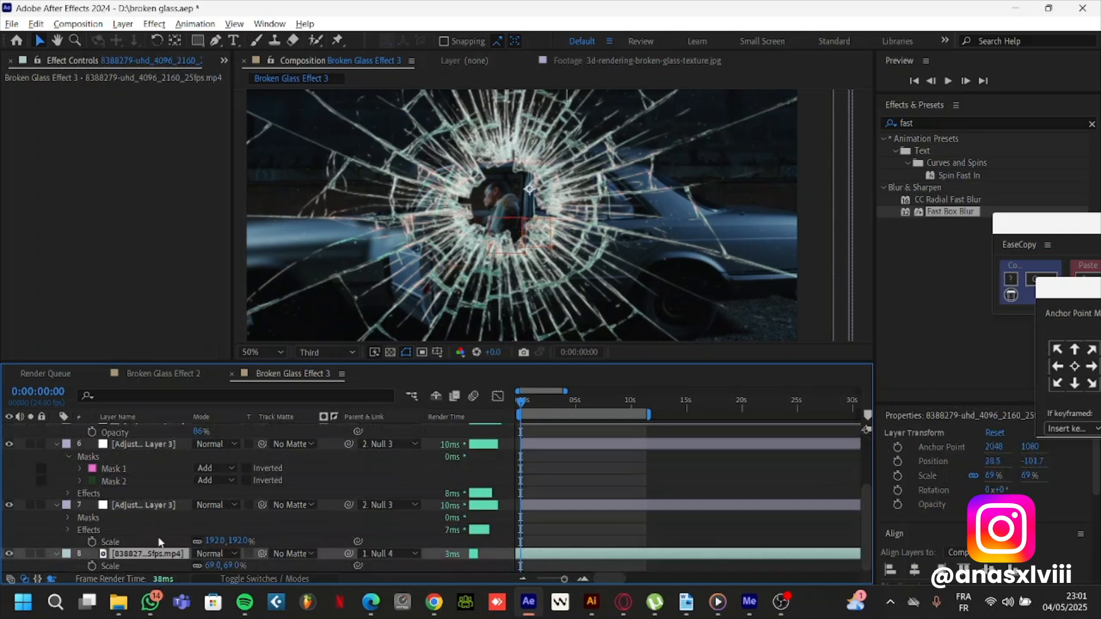
pyautogui.scroll(5, 161, 542)
pyautogui.click(133, 431)
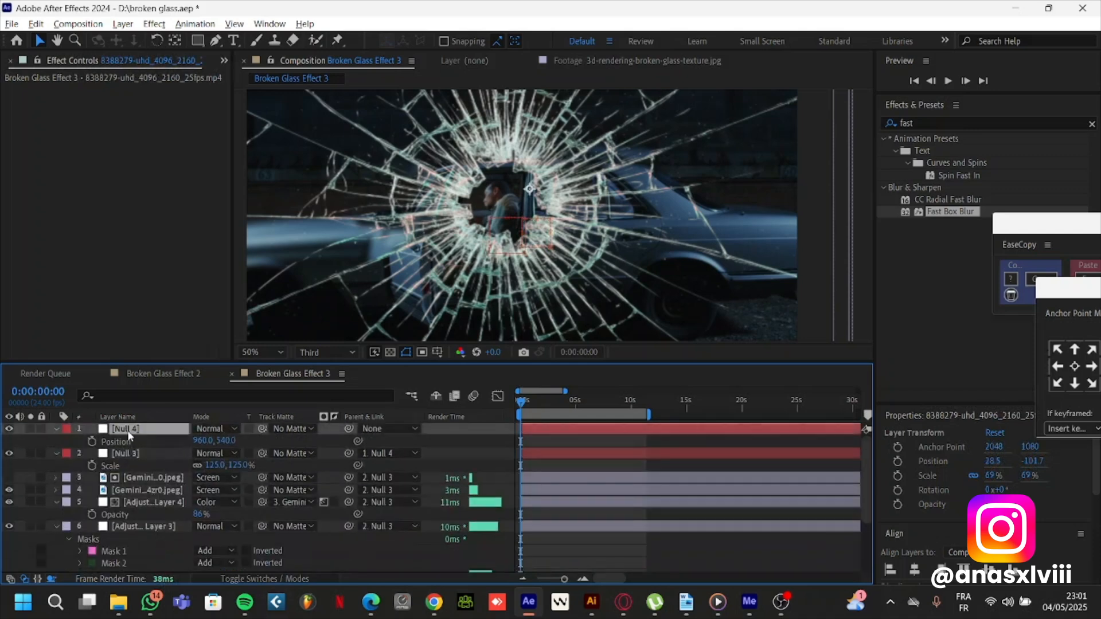
pyautogui.keyDown('alt'); pyautogui.click(91, 442); pyautogui.keyUp('alt')
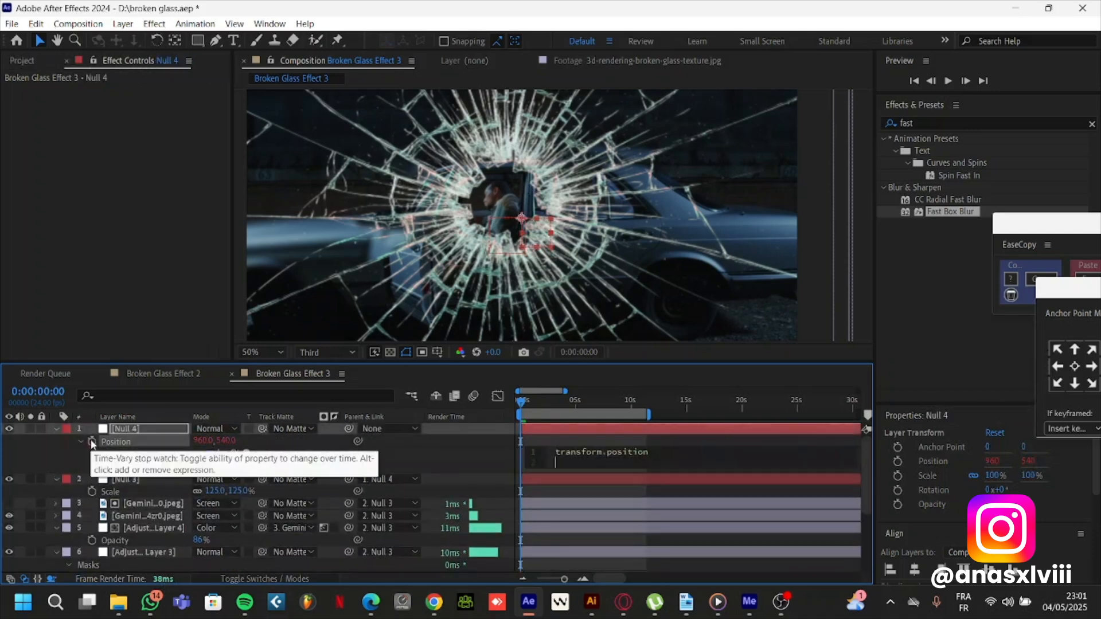
pyautogui.write('wiggle(1,7')
pyautogui.press('KP_Enter')
# Play a preview of the wiggling glass and car footage
pyautogui.scroll(-2, 470, 204)
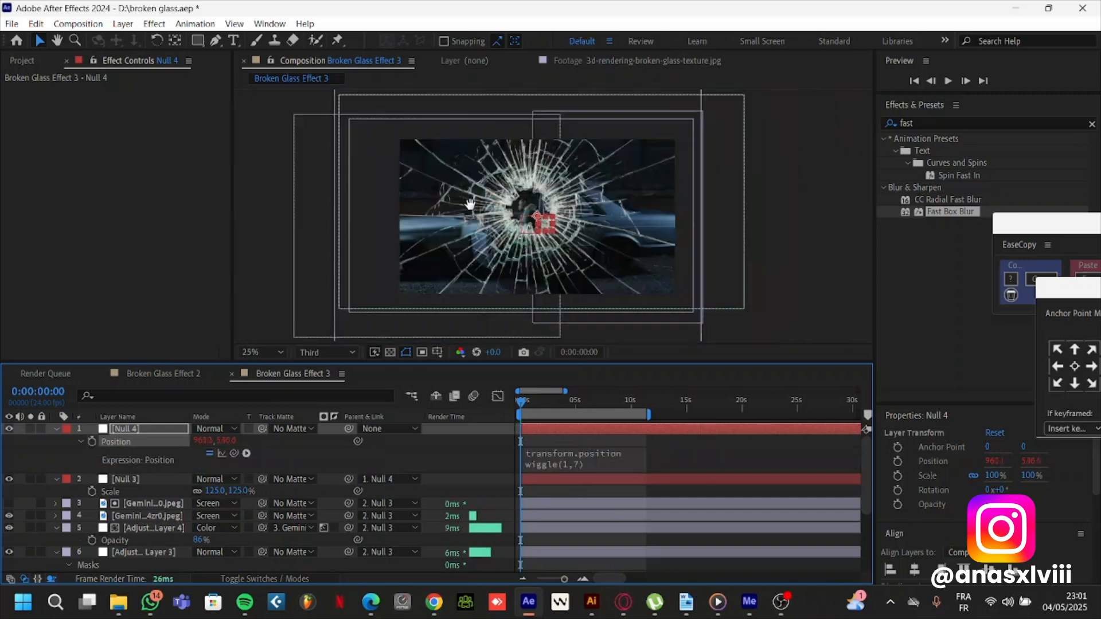
pyautogui.click(264, 352)
pyautogui.click(284, 118)
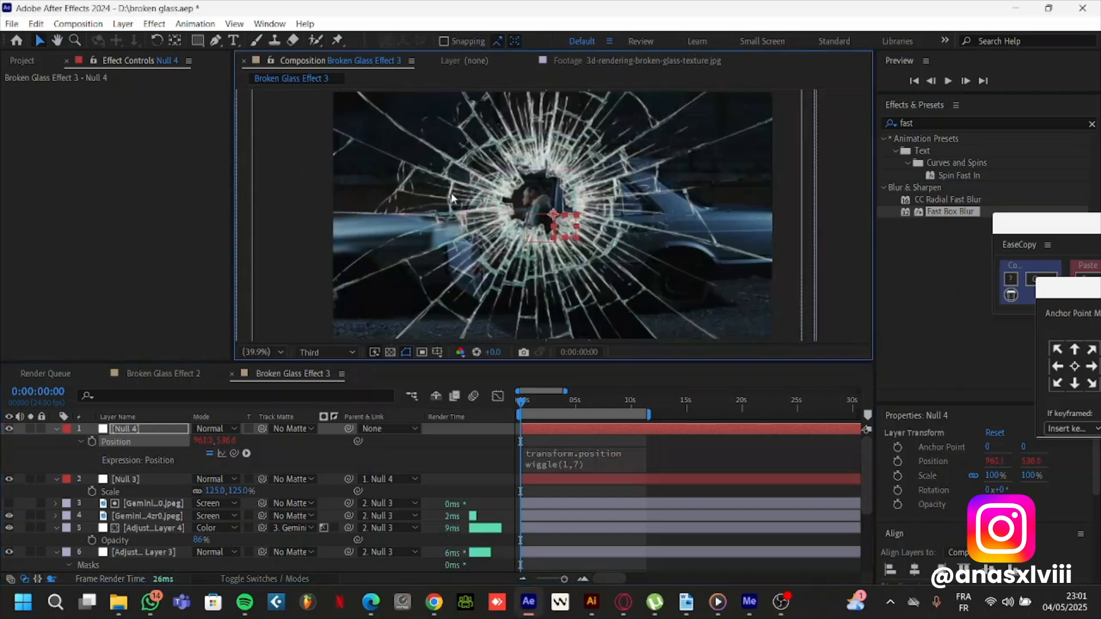
pyautogui.press('space')
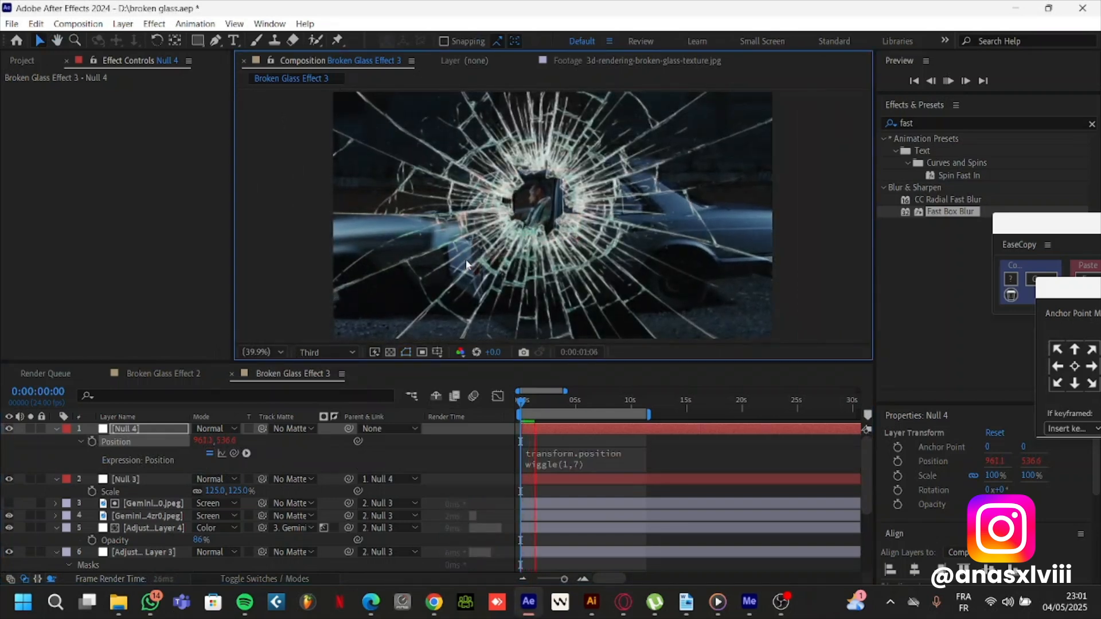
# Examine the upper shard adjustment layer's masks against the cracks around the hole with layer controls shown
pyautogui.click(156, 529)
pyautogui.scroll(-2, 150, 529)
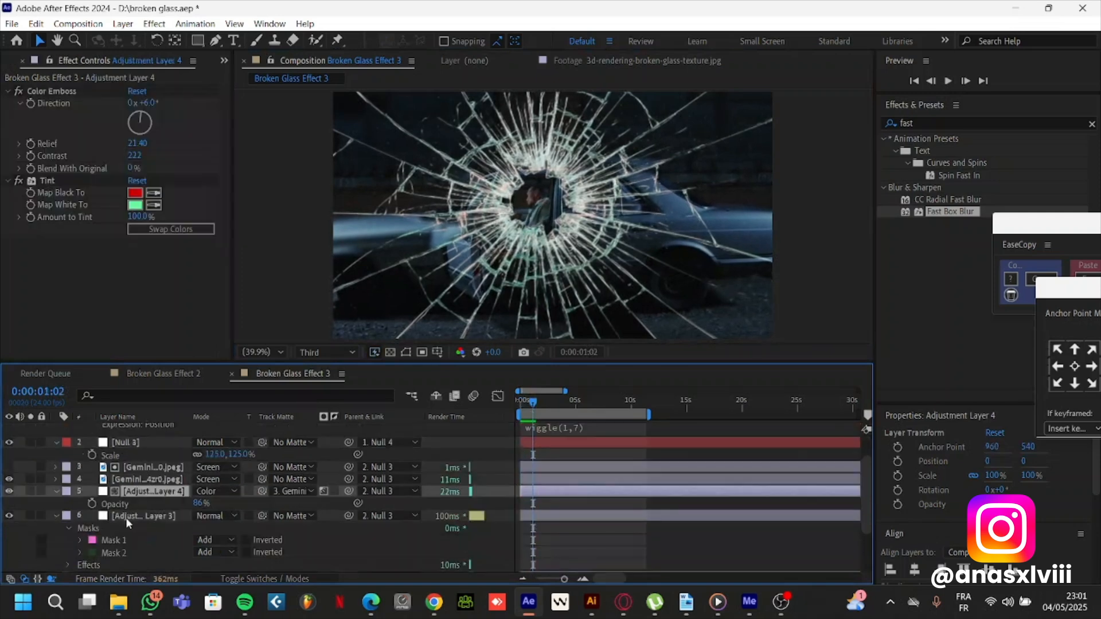
pyautogui.click(125, 517)
pyautogui.scroll(5, 579, 204)
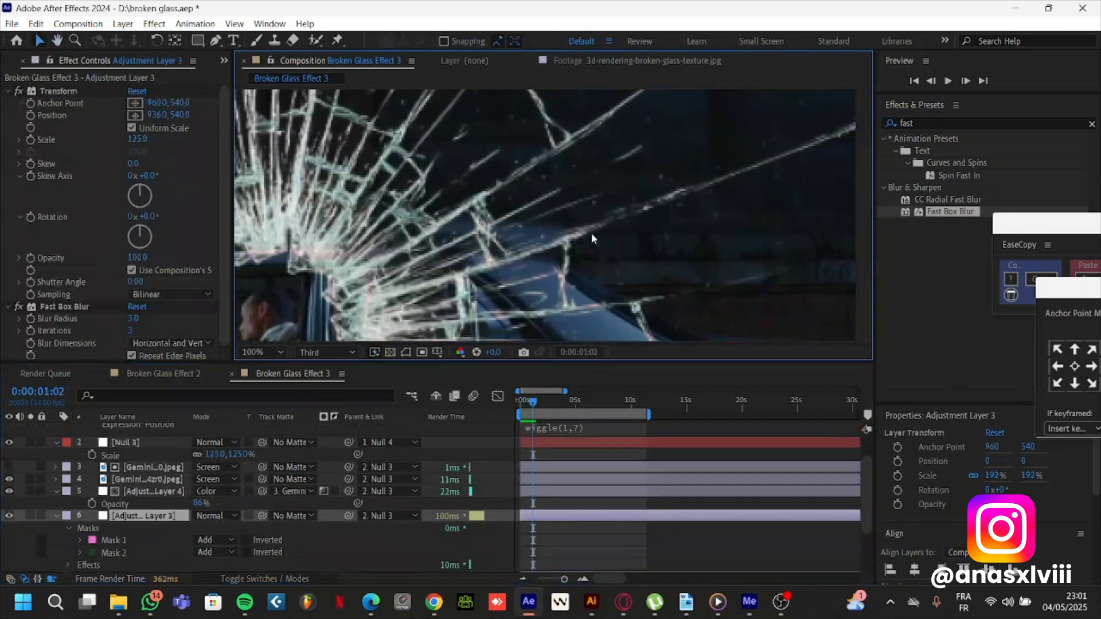
pyautogui.scroll(-2, 592, 237)
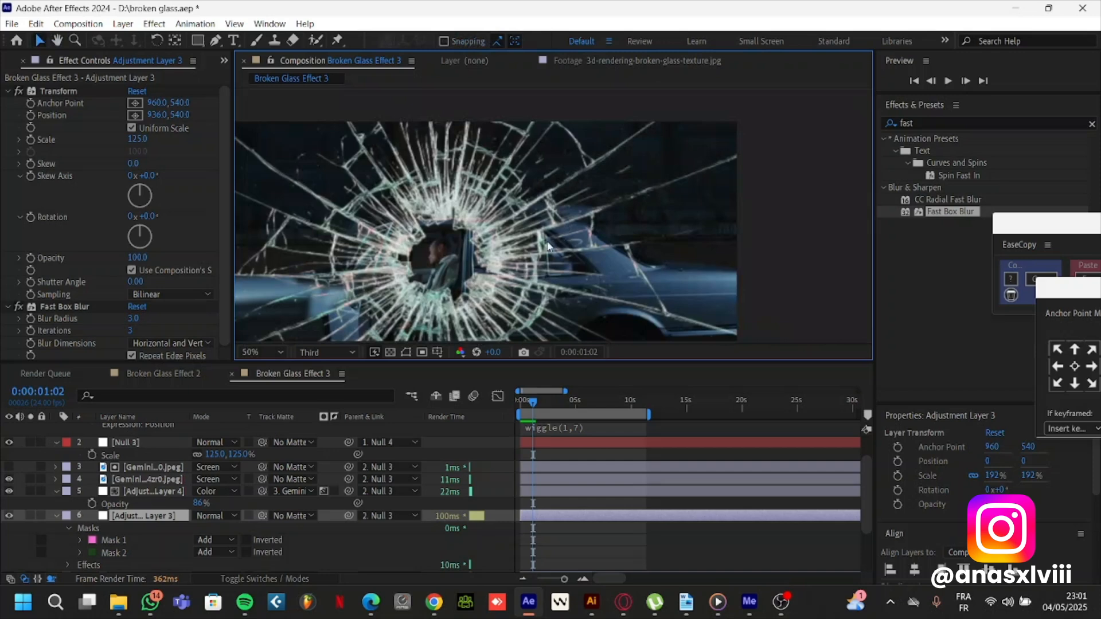
pyautogui.hotkey('ctrl', 'shift', 'h')
pyautogui.moveTo(558, 173); pyautogui.dragTo(633, 154)
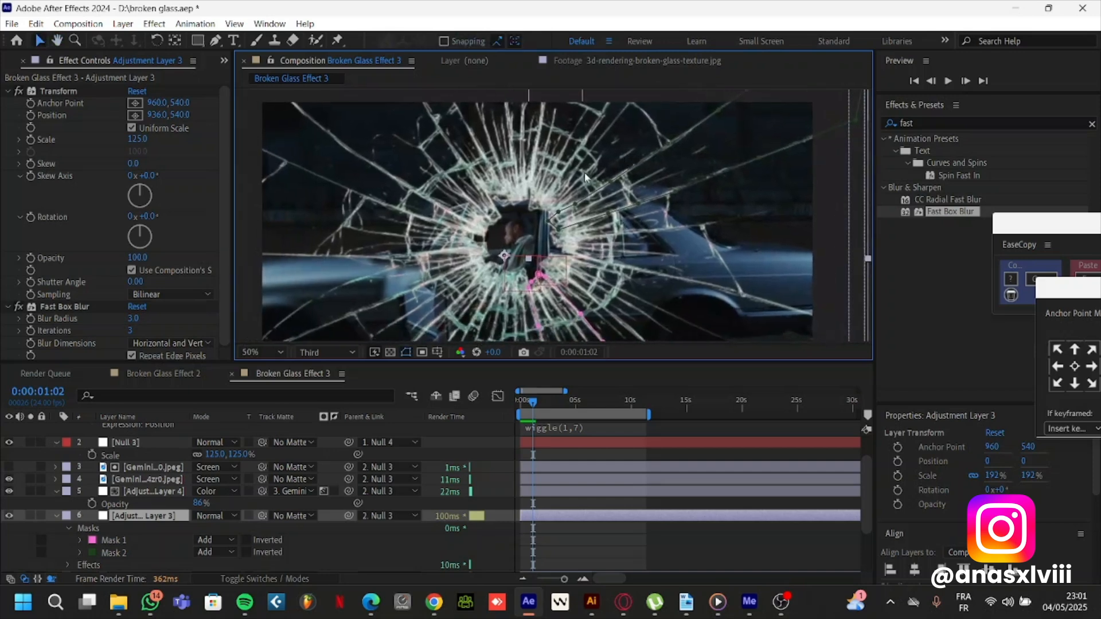
pyautogui.moveTo(448, 214); pyautogui.dragTo(476, 204)
pyautogui.moveTo(540, 237); pyautogui.dragTo(494, 139)
pyautogui.moveTo(577, 267); pyautogui.dragTo(532, 273)
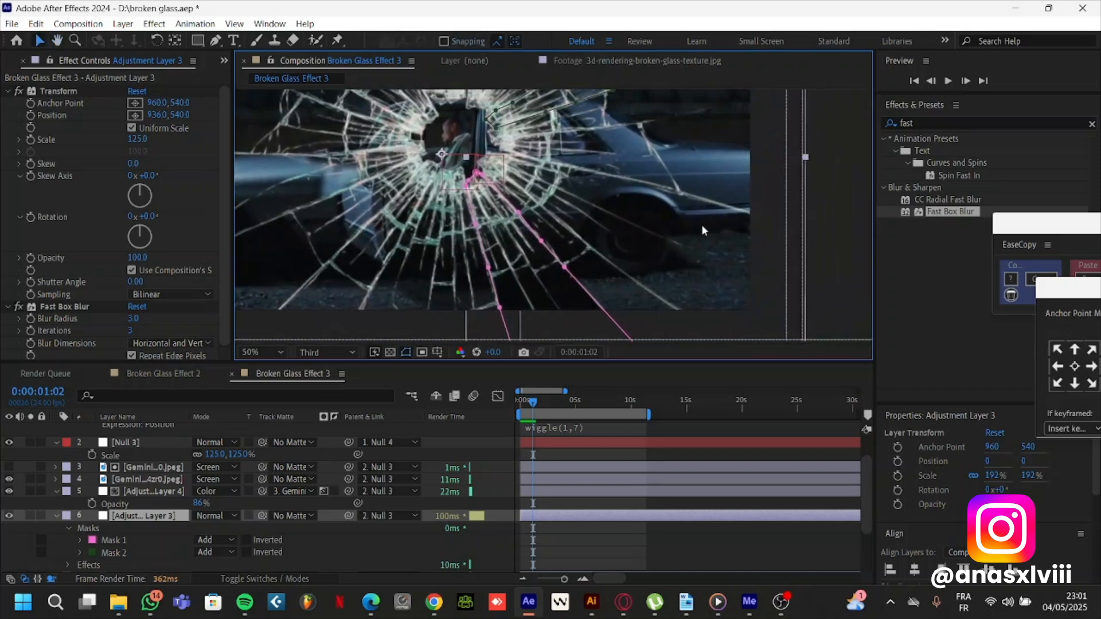
# Draw another shard mask with the Pen tool on the lower shard adjustment layer, following the cracks from the hole past the frame's lower-right corner
pyautogui.click(57, 516)
pyautogui.click(136, 531)
pyautogui.press('g')
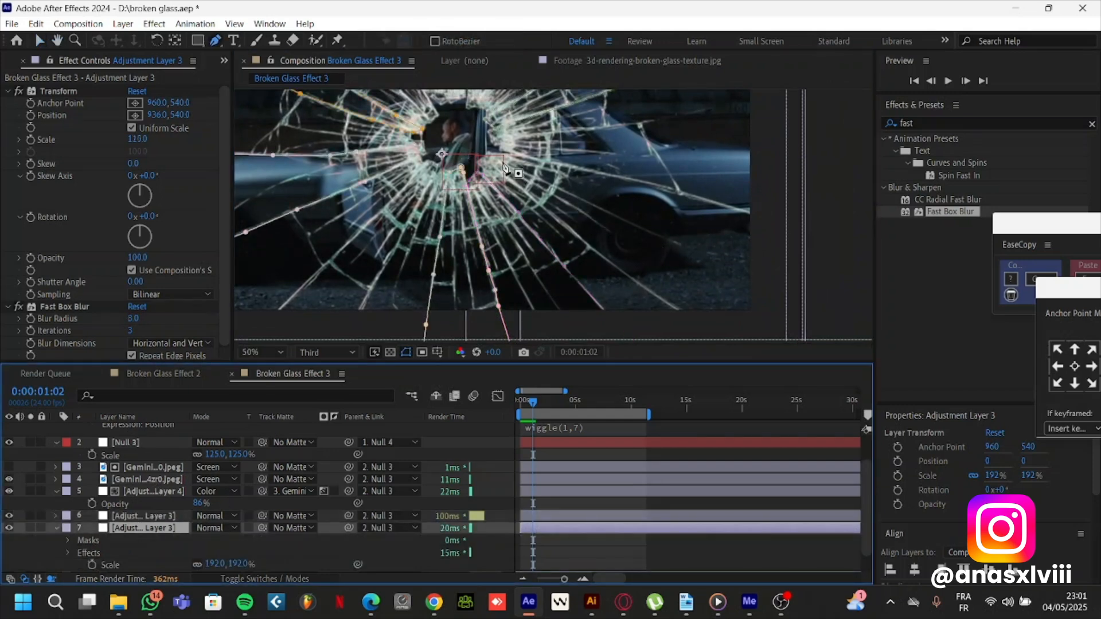
pyautogui.click(512, 154)
pyautogui.click(606, 173)
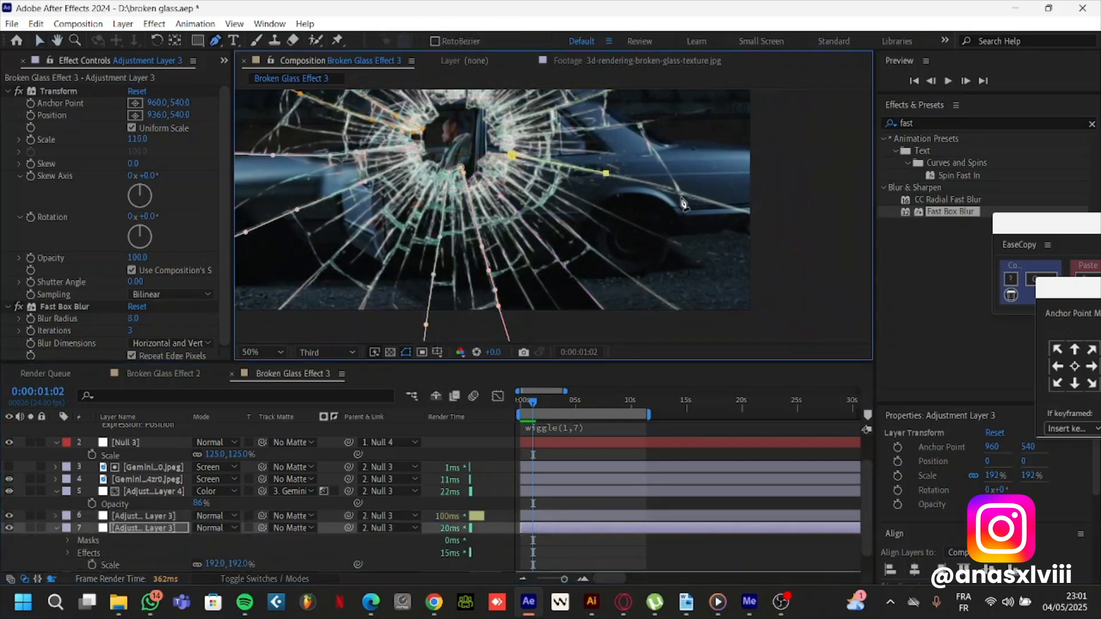
pyautogui.click(681, 193)
pyautogui.click(756, 214)
pyautogui.click(768, 325)
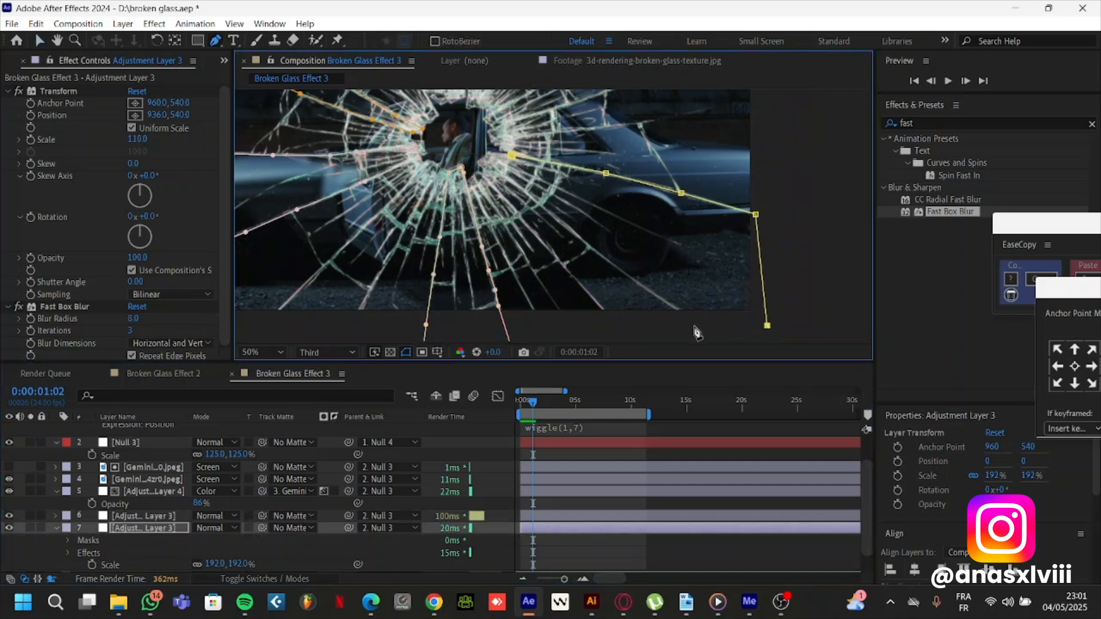
pyautogui.moveTo(692, 325); pyautogui.dragTo(679, 312)
pyautogui.click(567, 229)
pyautogui.click(492, 167)
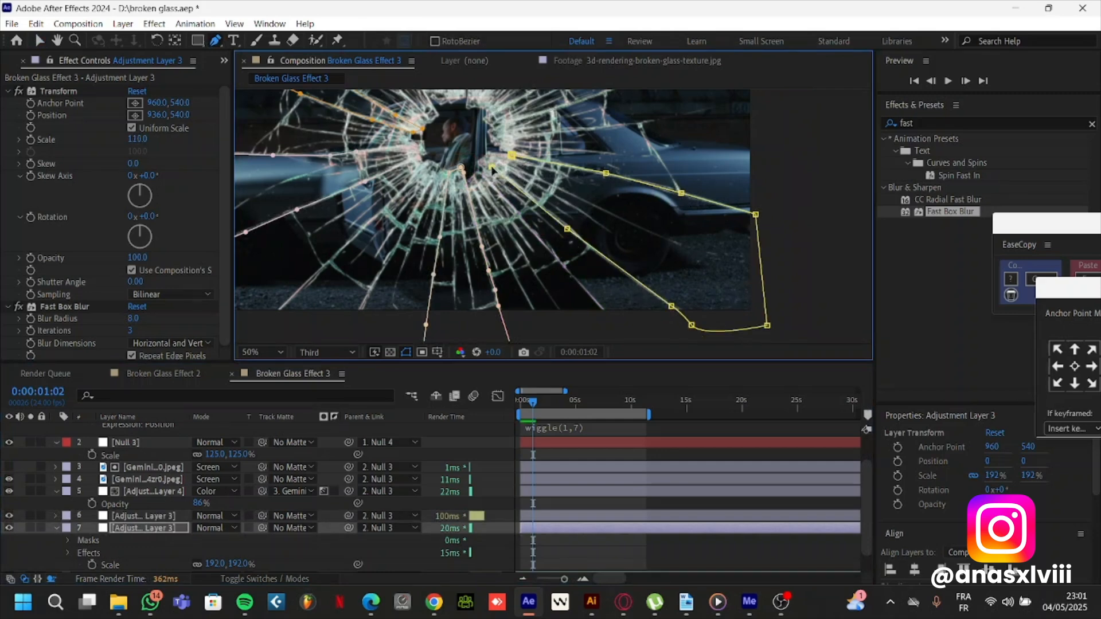
pyautogui.click(511, 155)
pyautogui.click(684, 454)
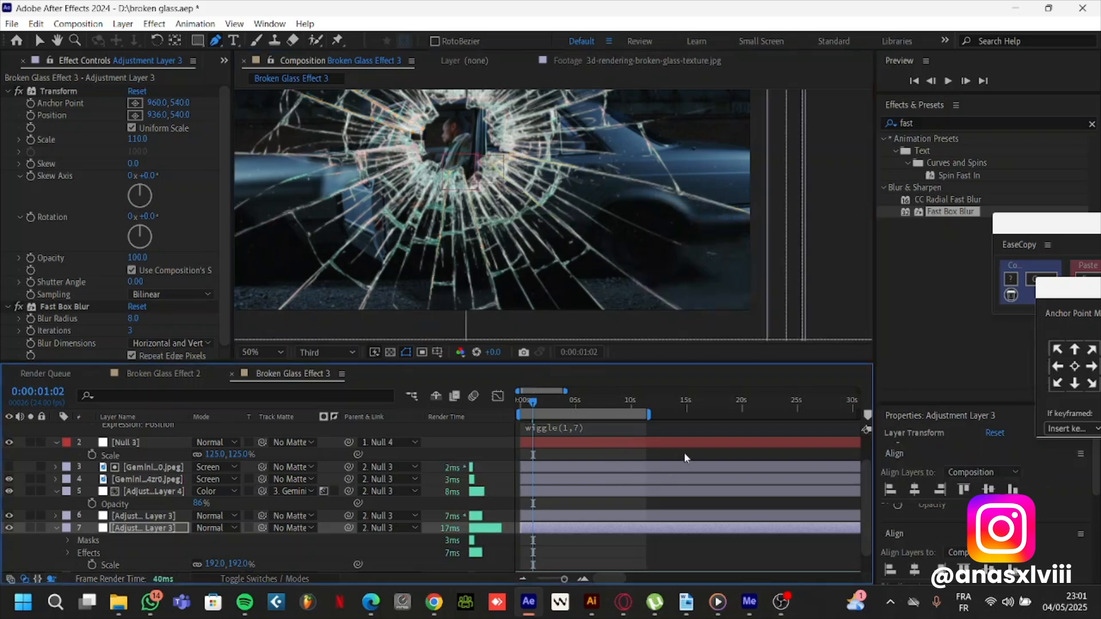
pyautogui.scroll(-2, 558, 200)
pyautogui.moveTo(541, 206); pyautogui.dragTo(555, 208)
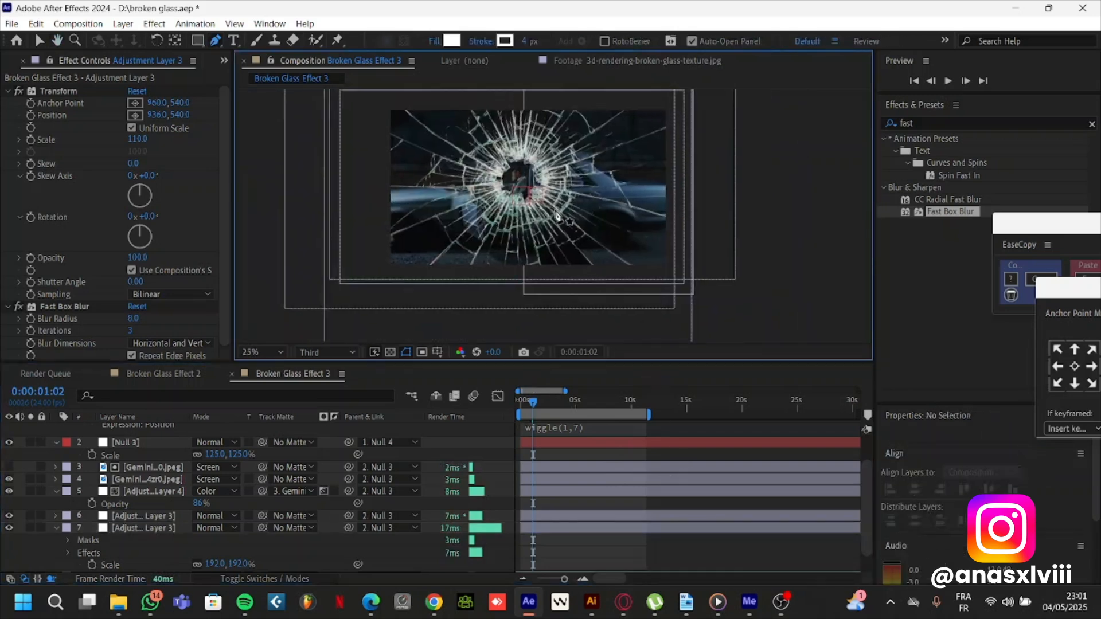